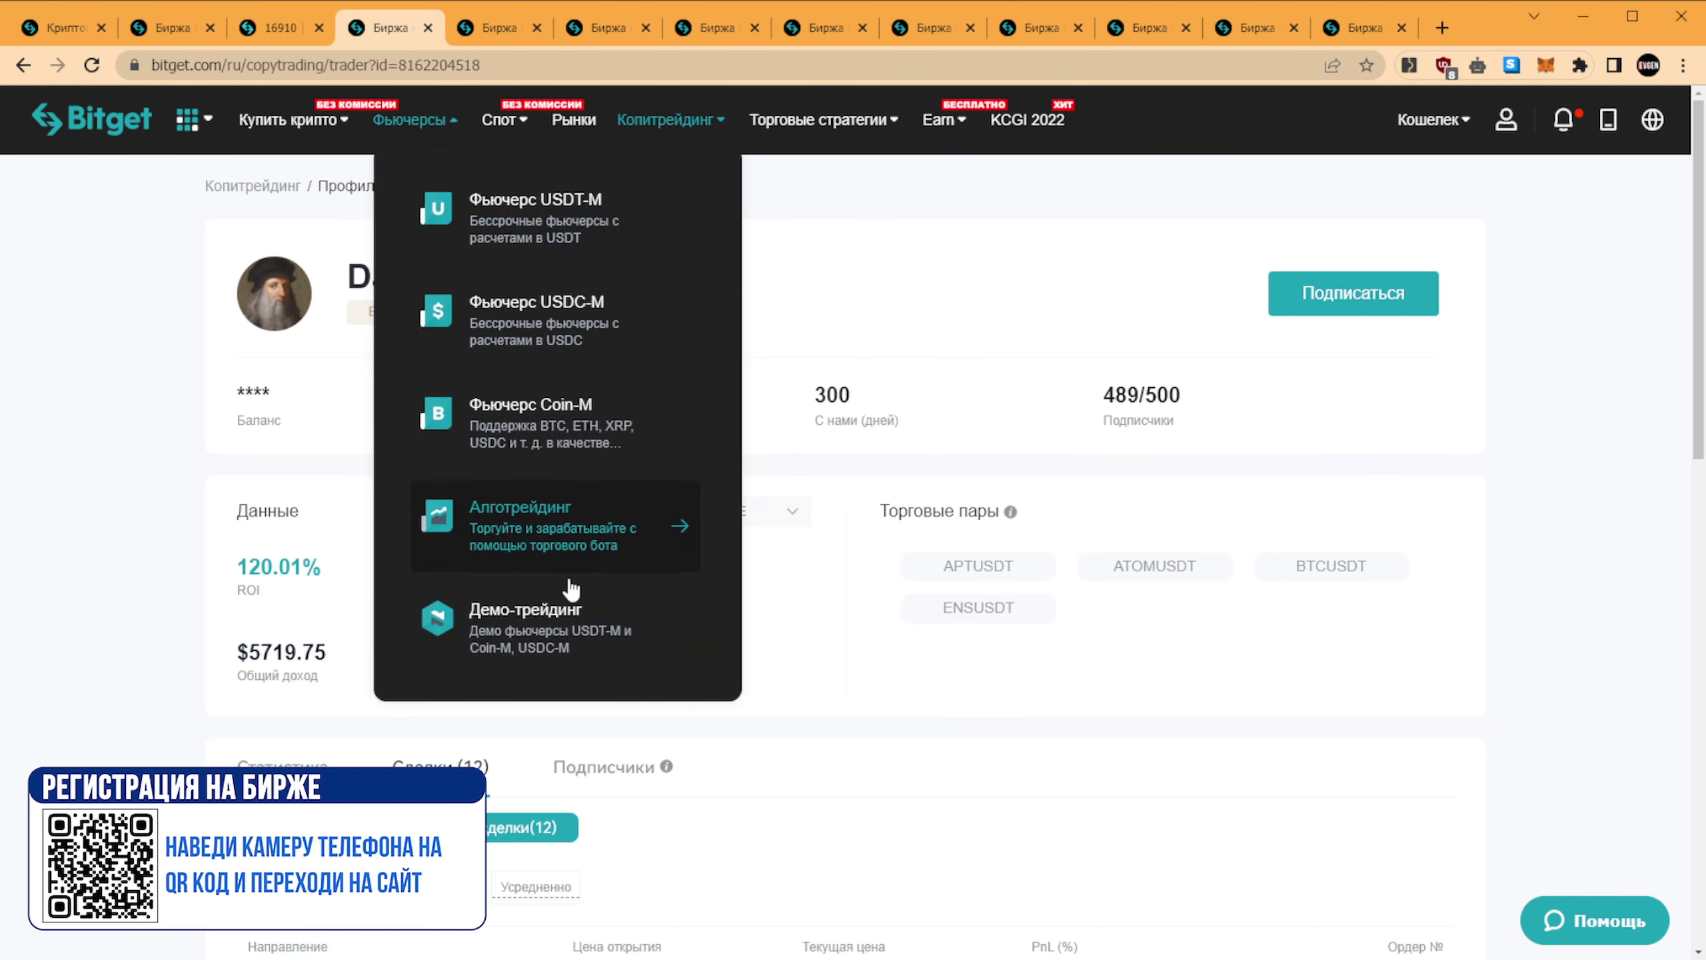
- Open the copy trading section and look over the list of best traders
{"action": "left_click", "coordinate": [253, 202]}
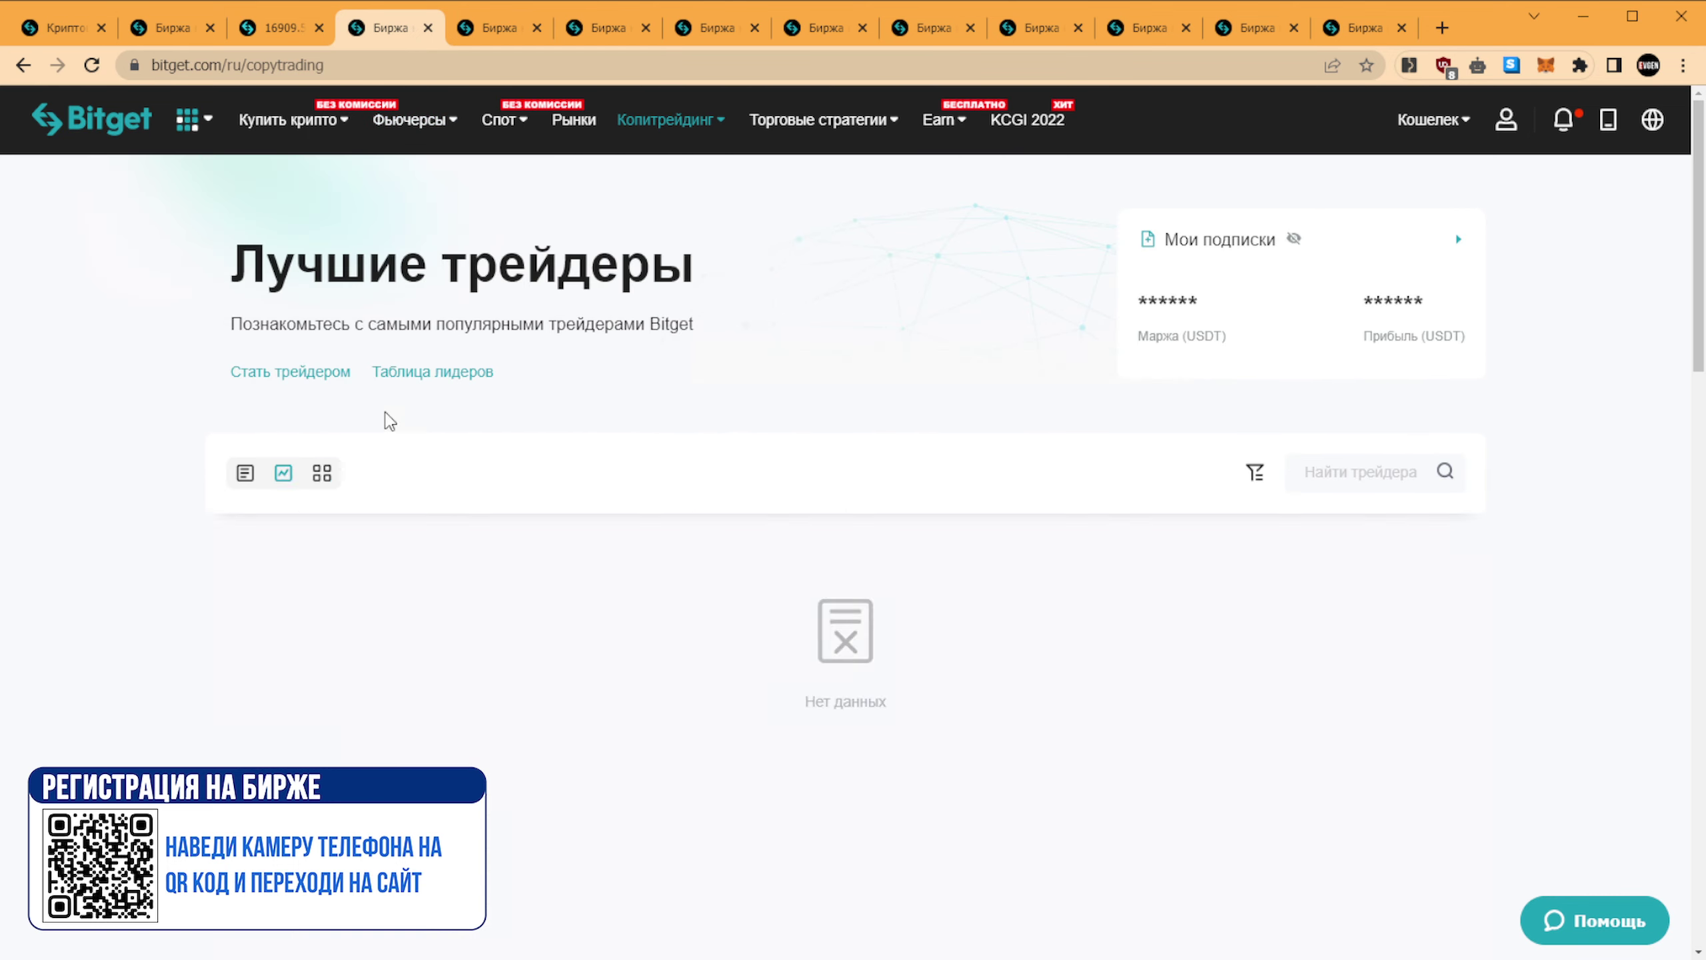
{"action": "scroll", "coordinate": [403, 525], "scroll_direction": "down", "scroll_amount": 3}
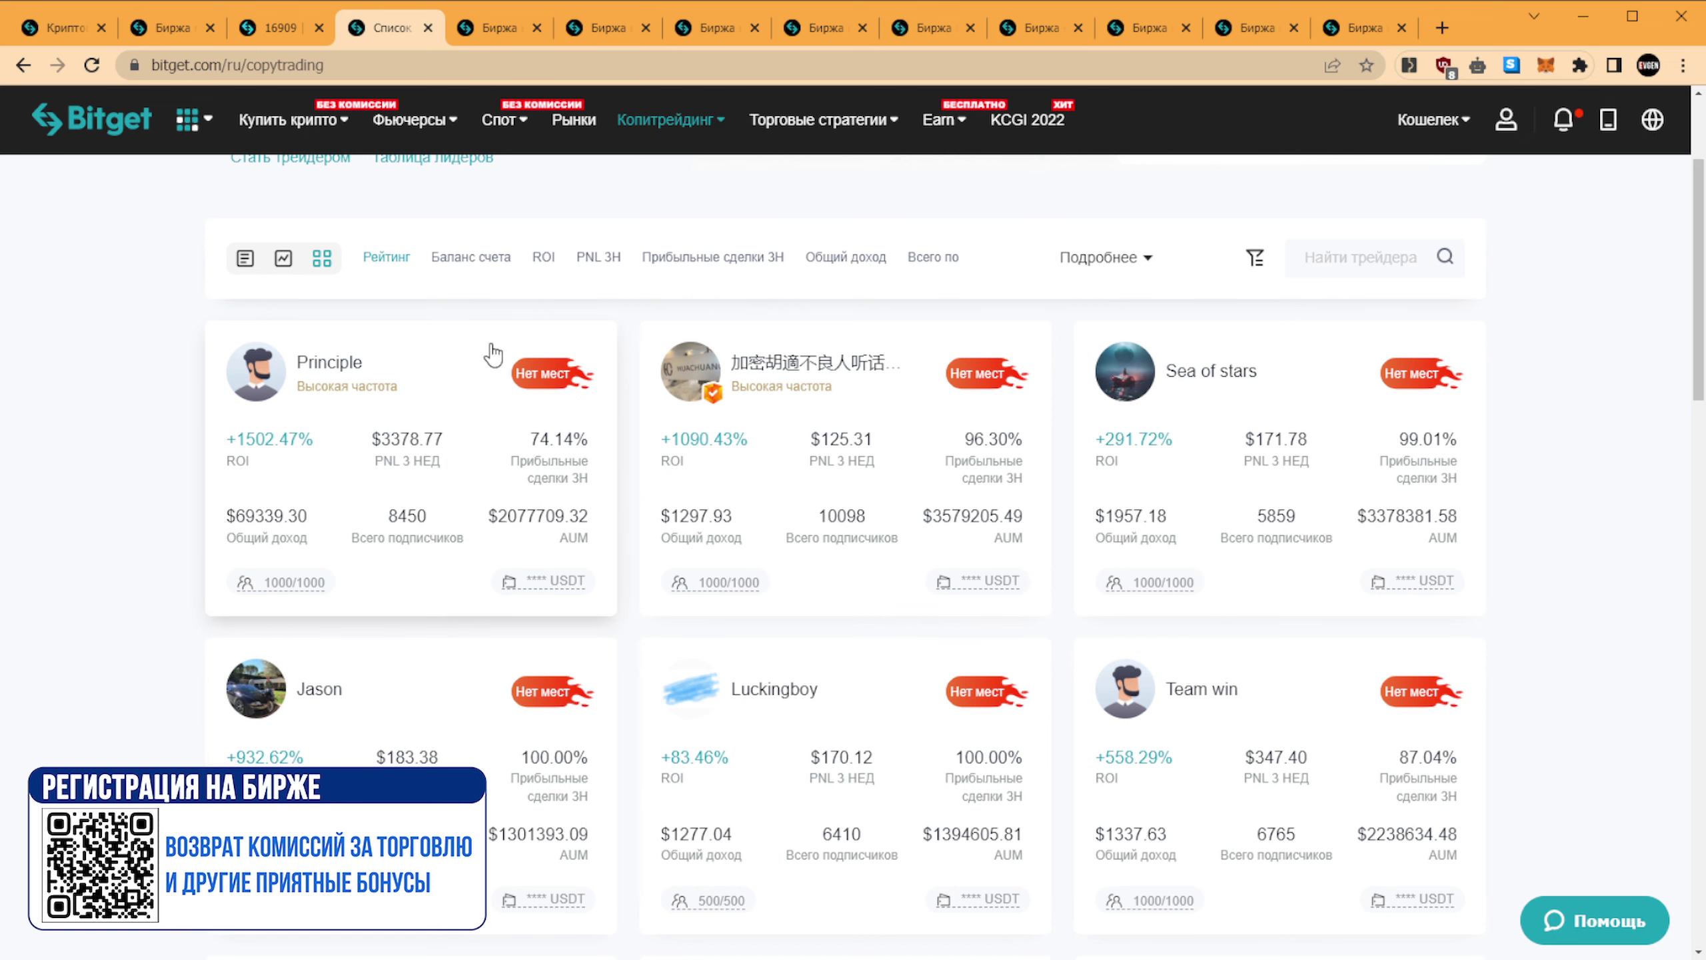
- Switch to the QM- Community trader profile and review its open trades and their PnL
{"action": "left_click", "coordinate": [592, 32]}
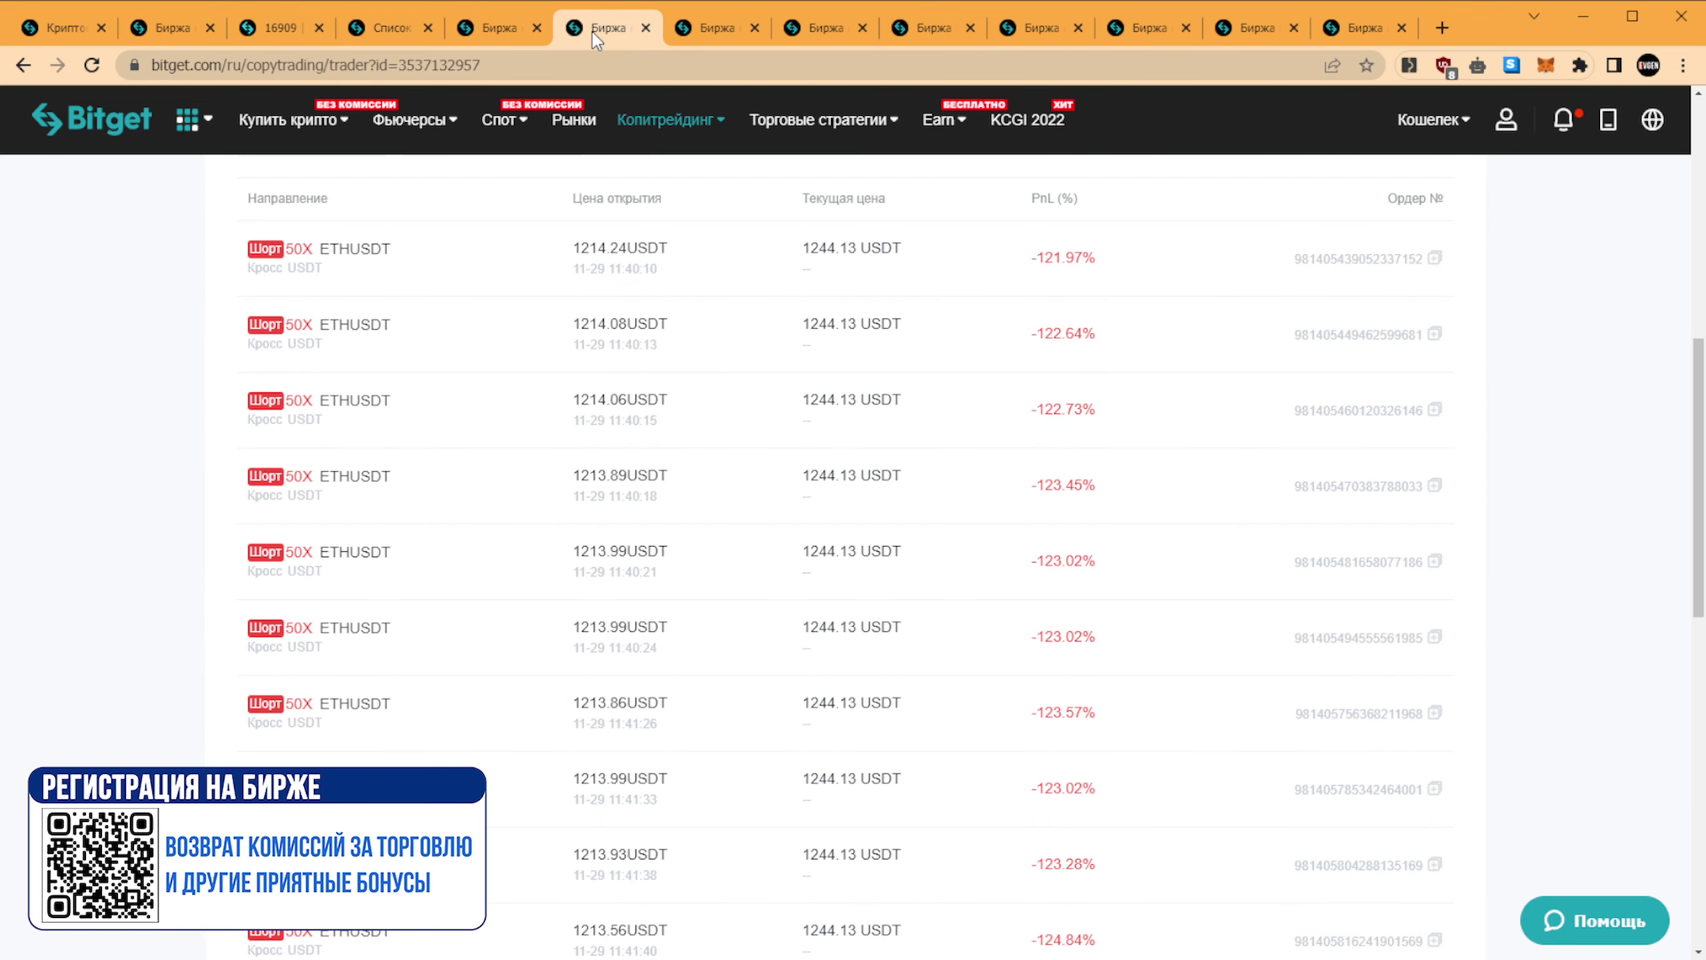
{"action": "scroll", "coordinate": [1059, 523], "scroll_direction": "up", "scroll_amount": 5}
{"action": "scroll", "coordinate": [1142, 524], "scroll_direction": "down", "scroll_amount": 5}
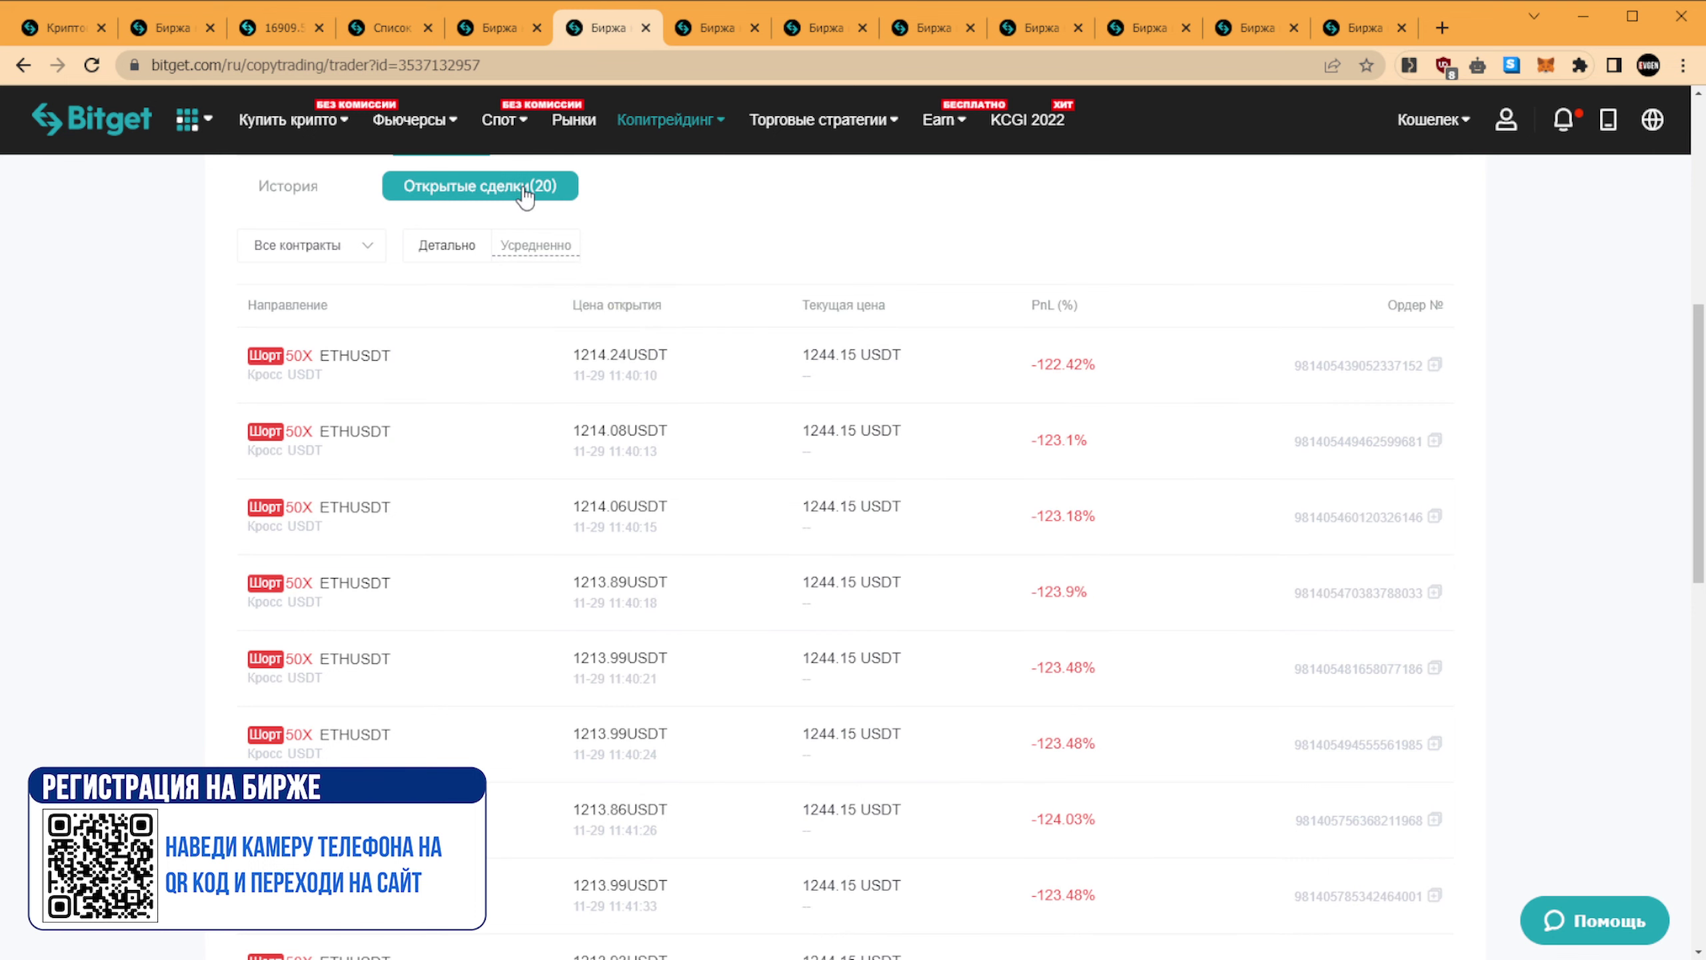
{"action": "scroll", "coordinate": [947, 215], "scroll_direction": "down", "scroll_amount": 2}
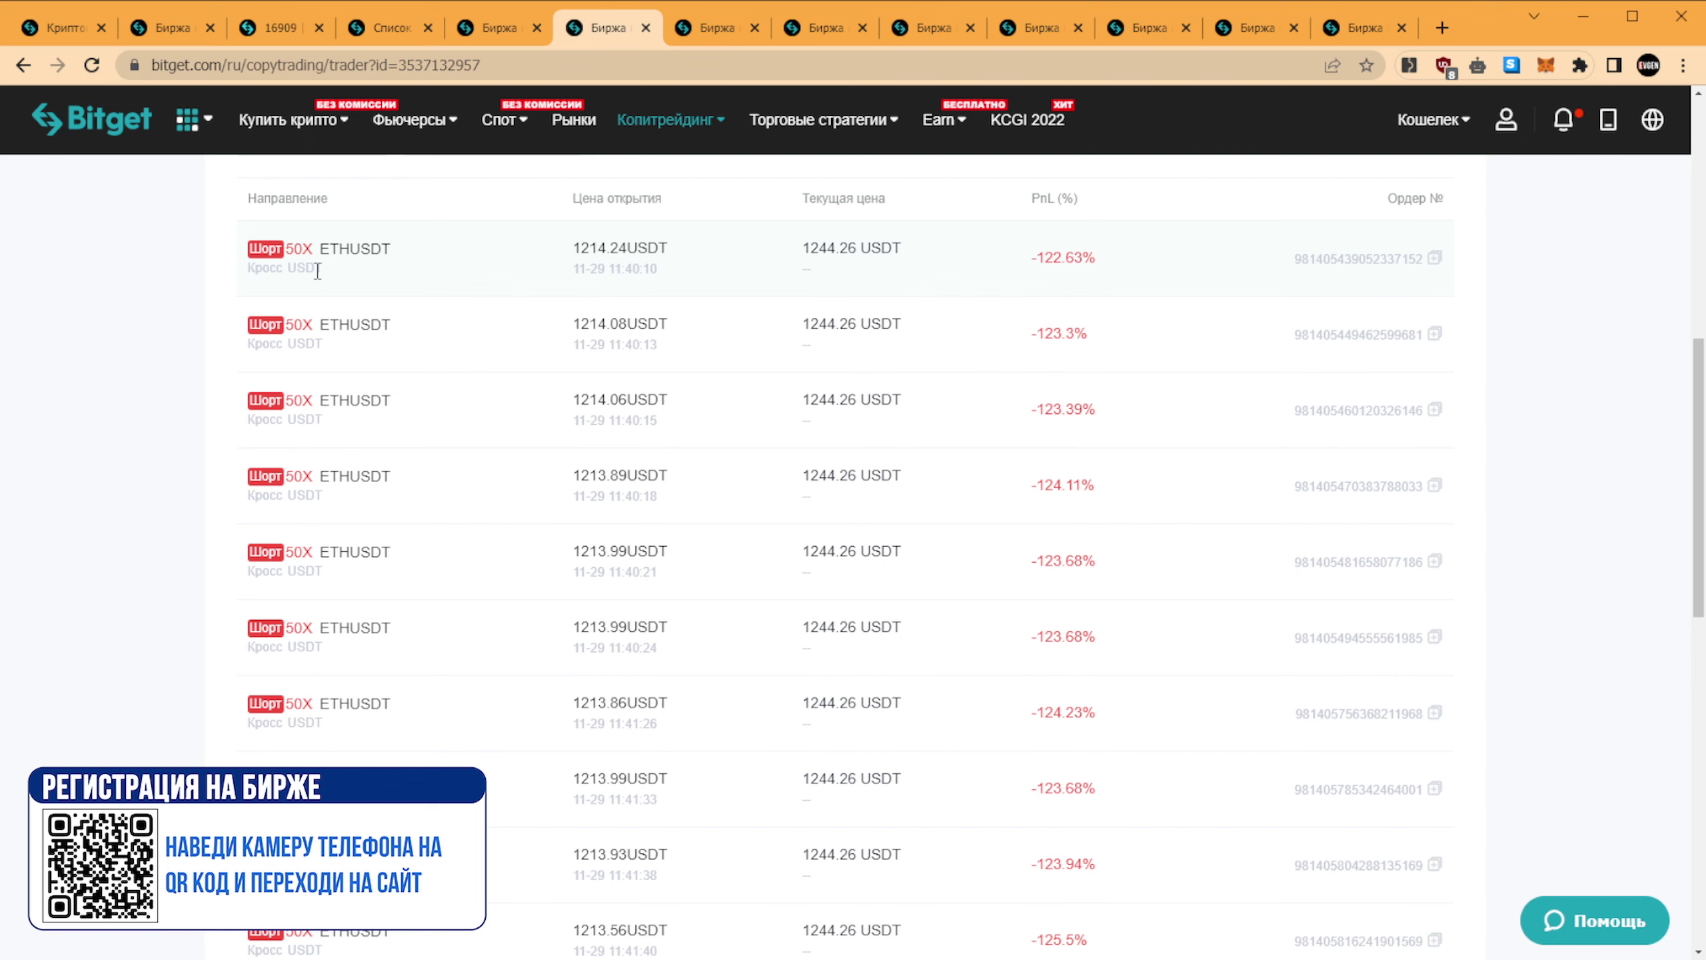
{"action": "scroll", "coordinate": [1068, 255], "scroll_direction": "down", "scroll_amount": 3}
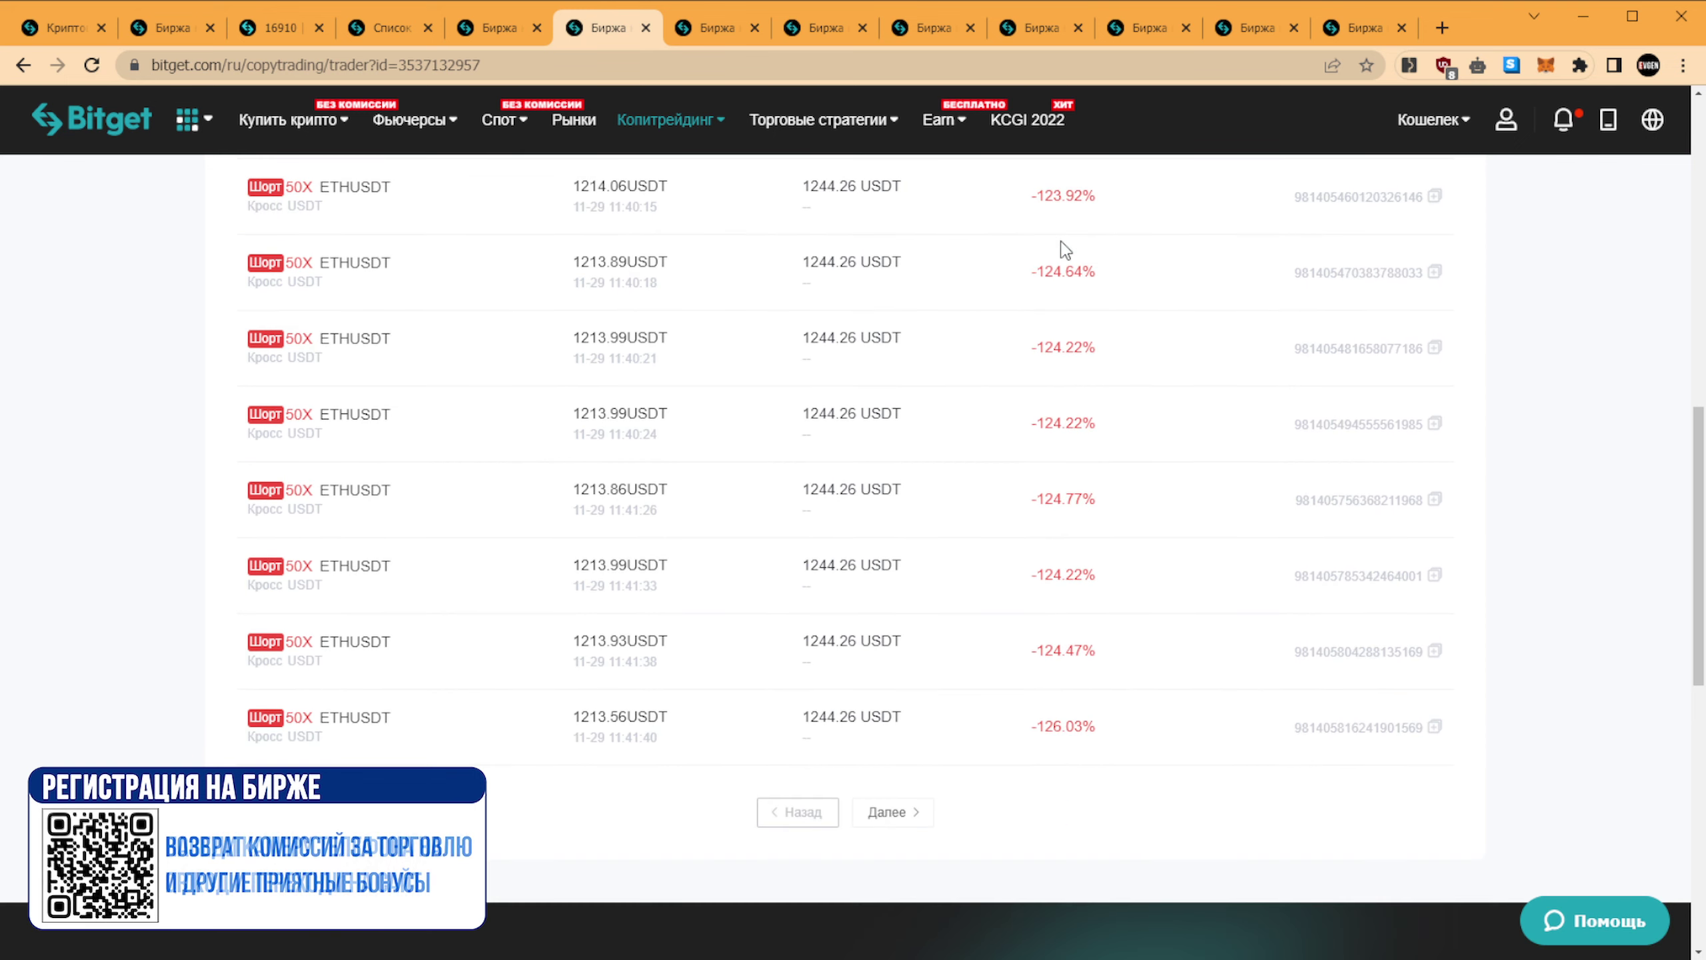
- Examine the second page of the trader's open trades and return to the first page
{"action": "left_click", "coordinate": [915, 807]}
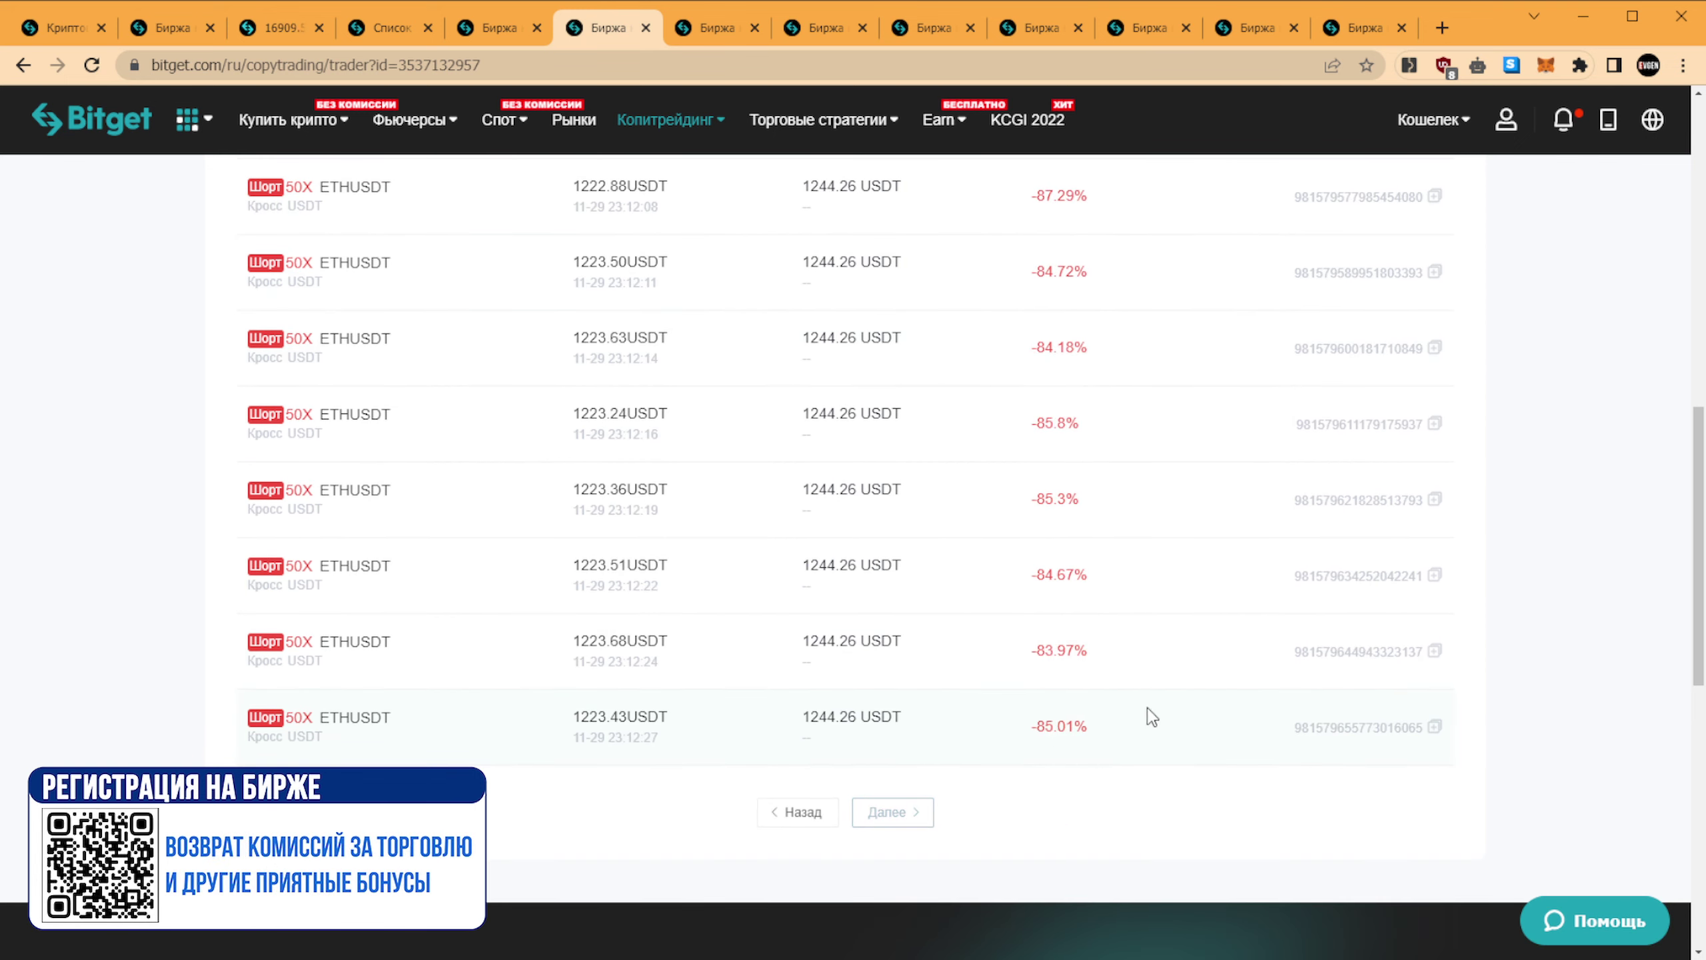
{"action": "scroll", "coordinate": [1166, 701], "scroll_direction": "up", "scroll_amount": 3}
{"action": "scroll", "coordinate": [1165, 702], "scroll_direction": "up", "scroll_amount": 4}
{"action": "scroll", "coordinate": [1166, 701], "scroll_direction": "down", "scroll_amount": 7}
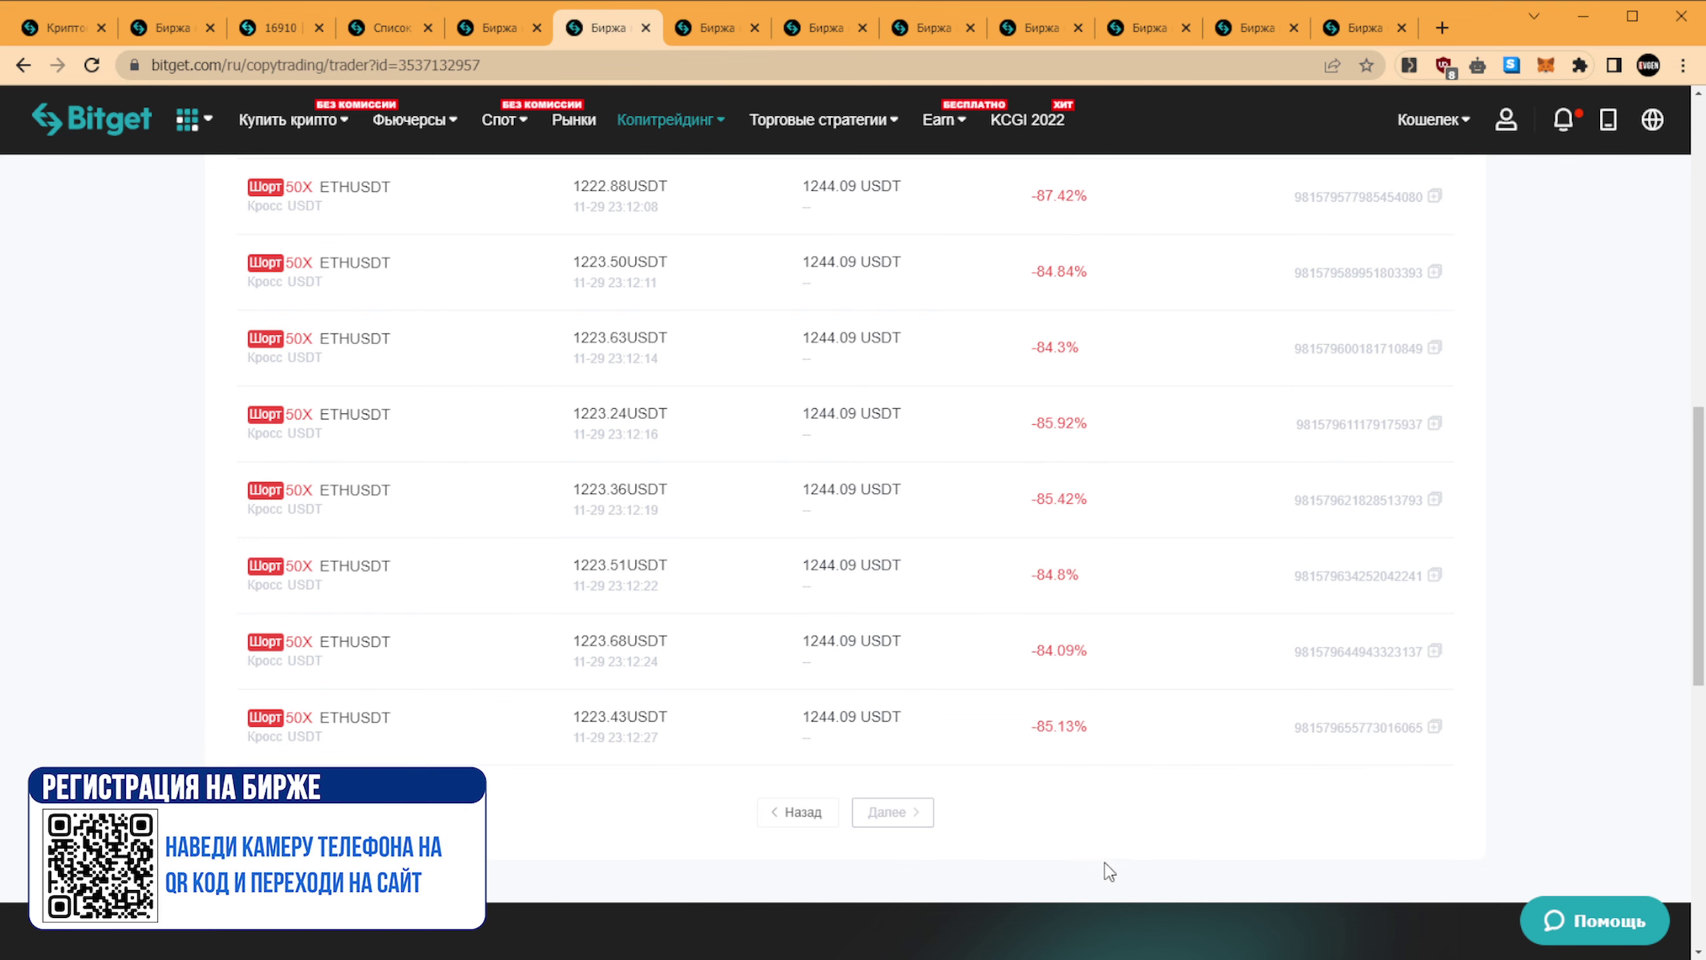
{"action": "scroll", "coordinate": [1082, 794], "scroll_direction": "up", "scroll_amount": 5}
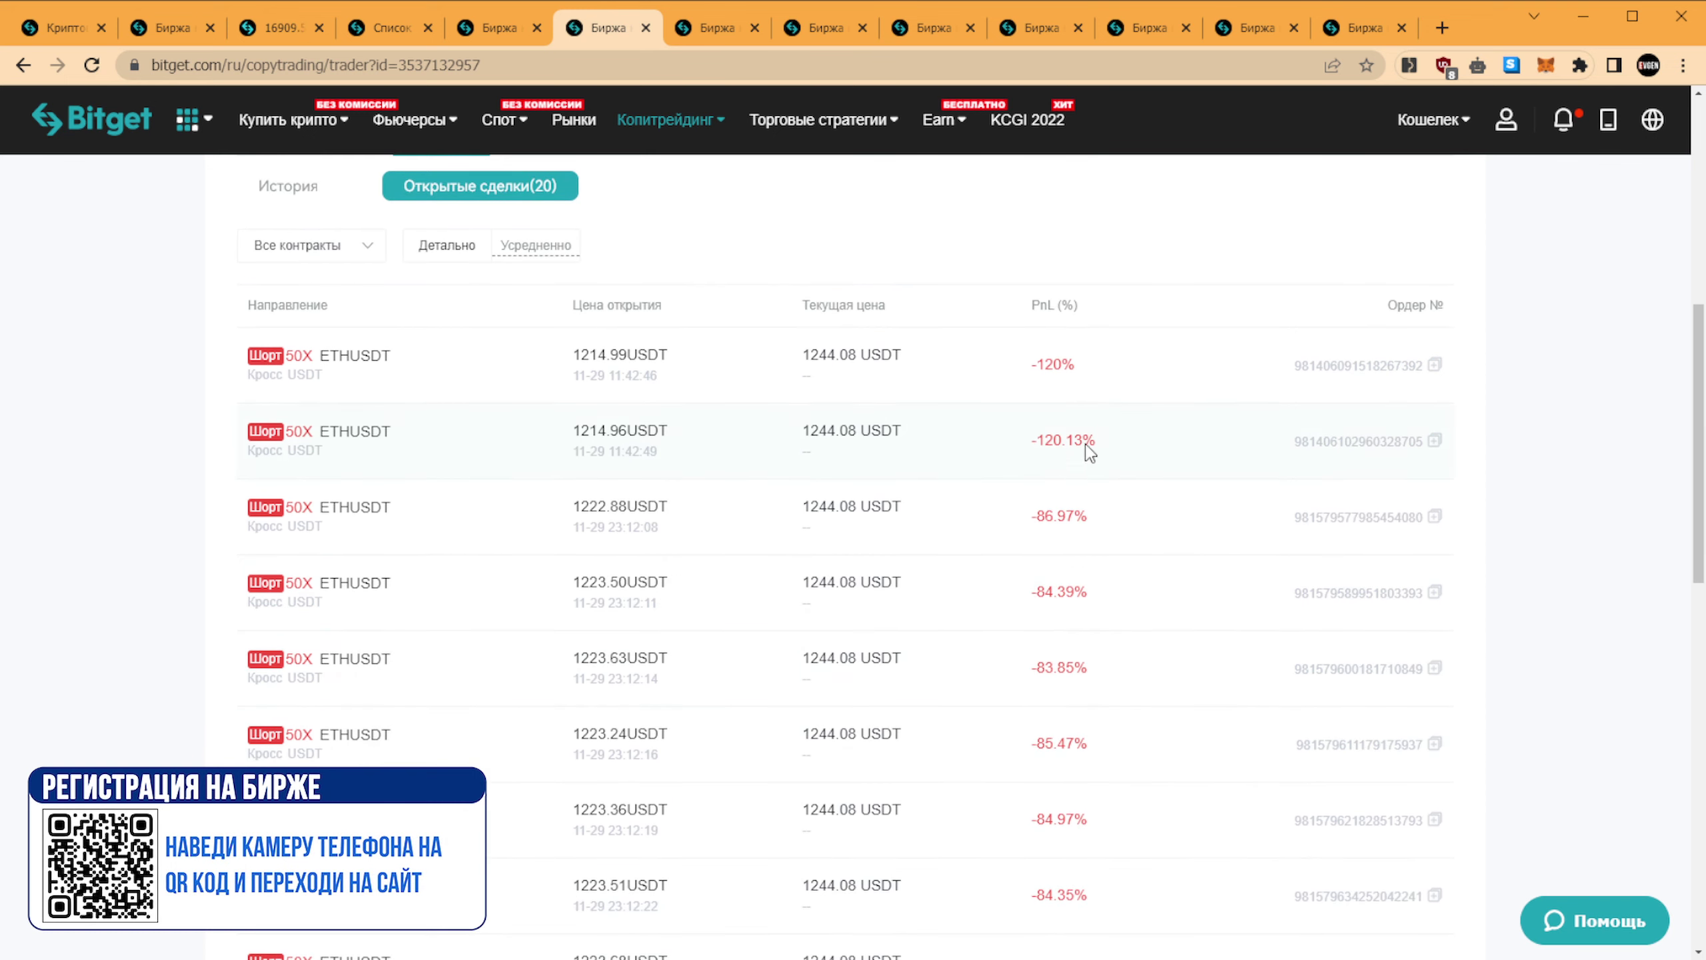
{"action": "scroll", "coordinate": [1240, 366], "scroll_direction": "down", "scroll_amount": 7}
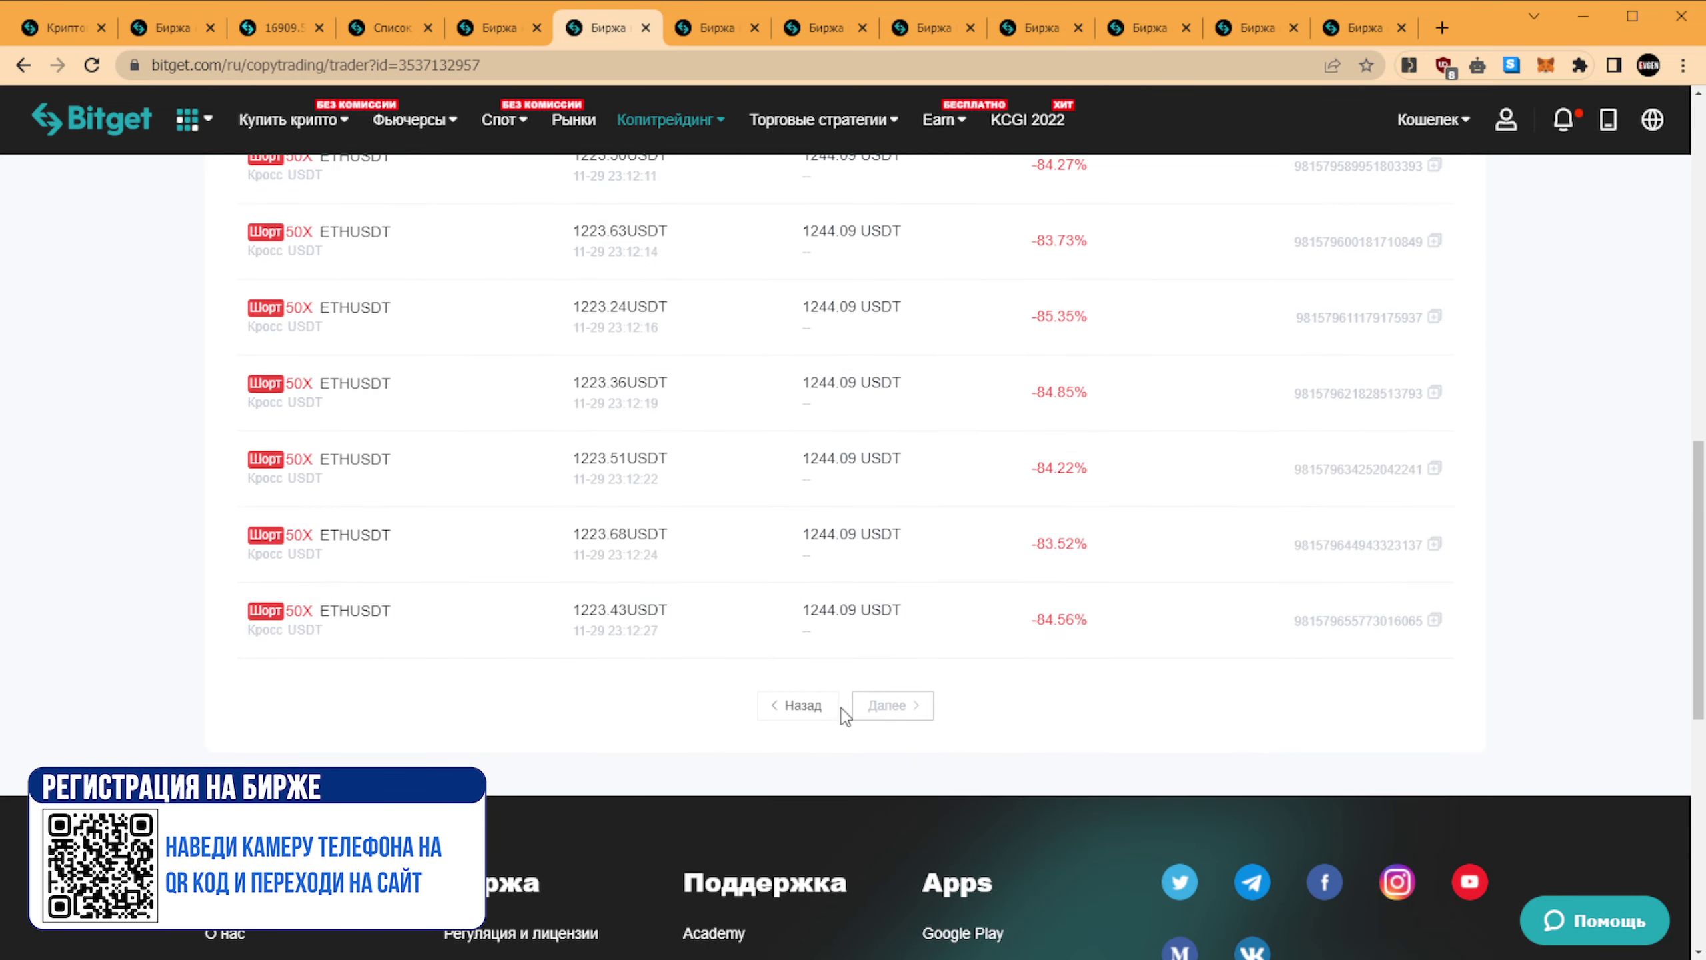
{"action": "scroll", "coordinate": [916, 678], "scroll_direction": "up", "scroll_amount": 10}
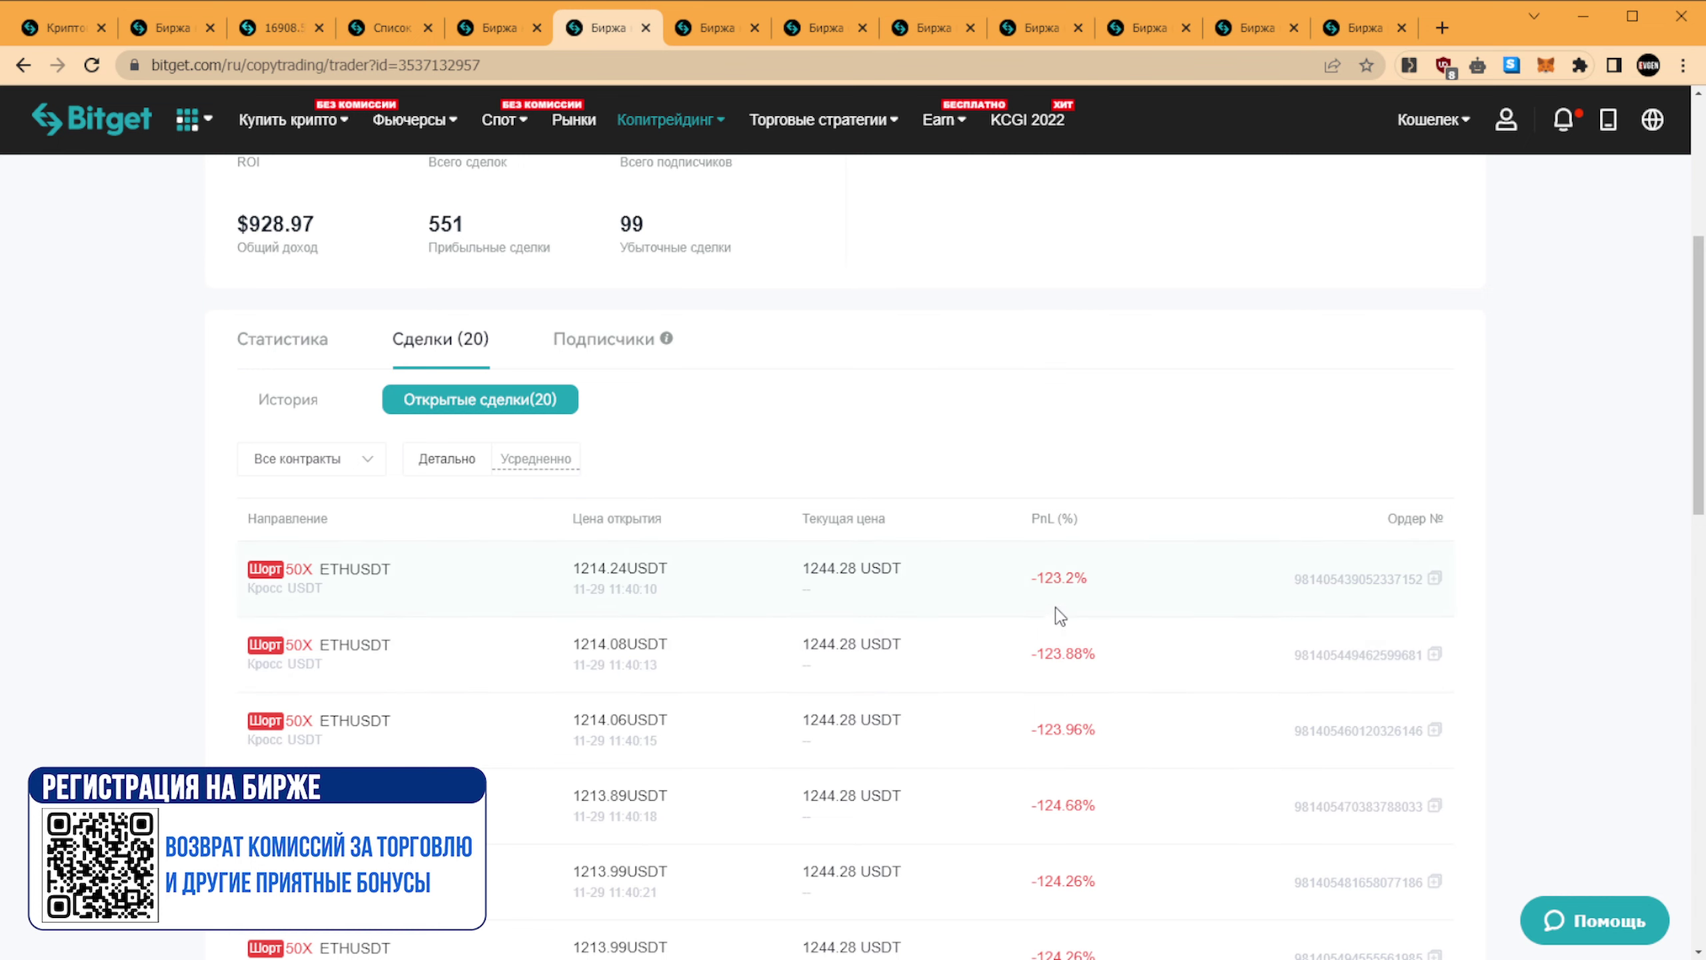
- Highlight the ROI figure in the QM- Community profile's data section
{"action": "scroll", "coordinate": [1078, 598], "scroll_direction": "up", "scroll_amount": 5}
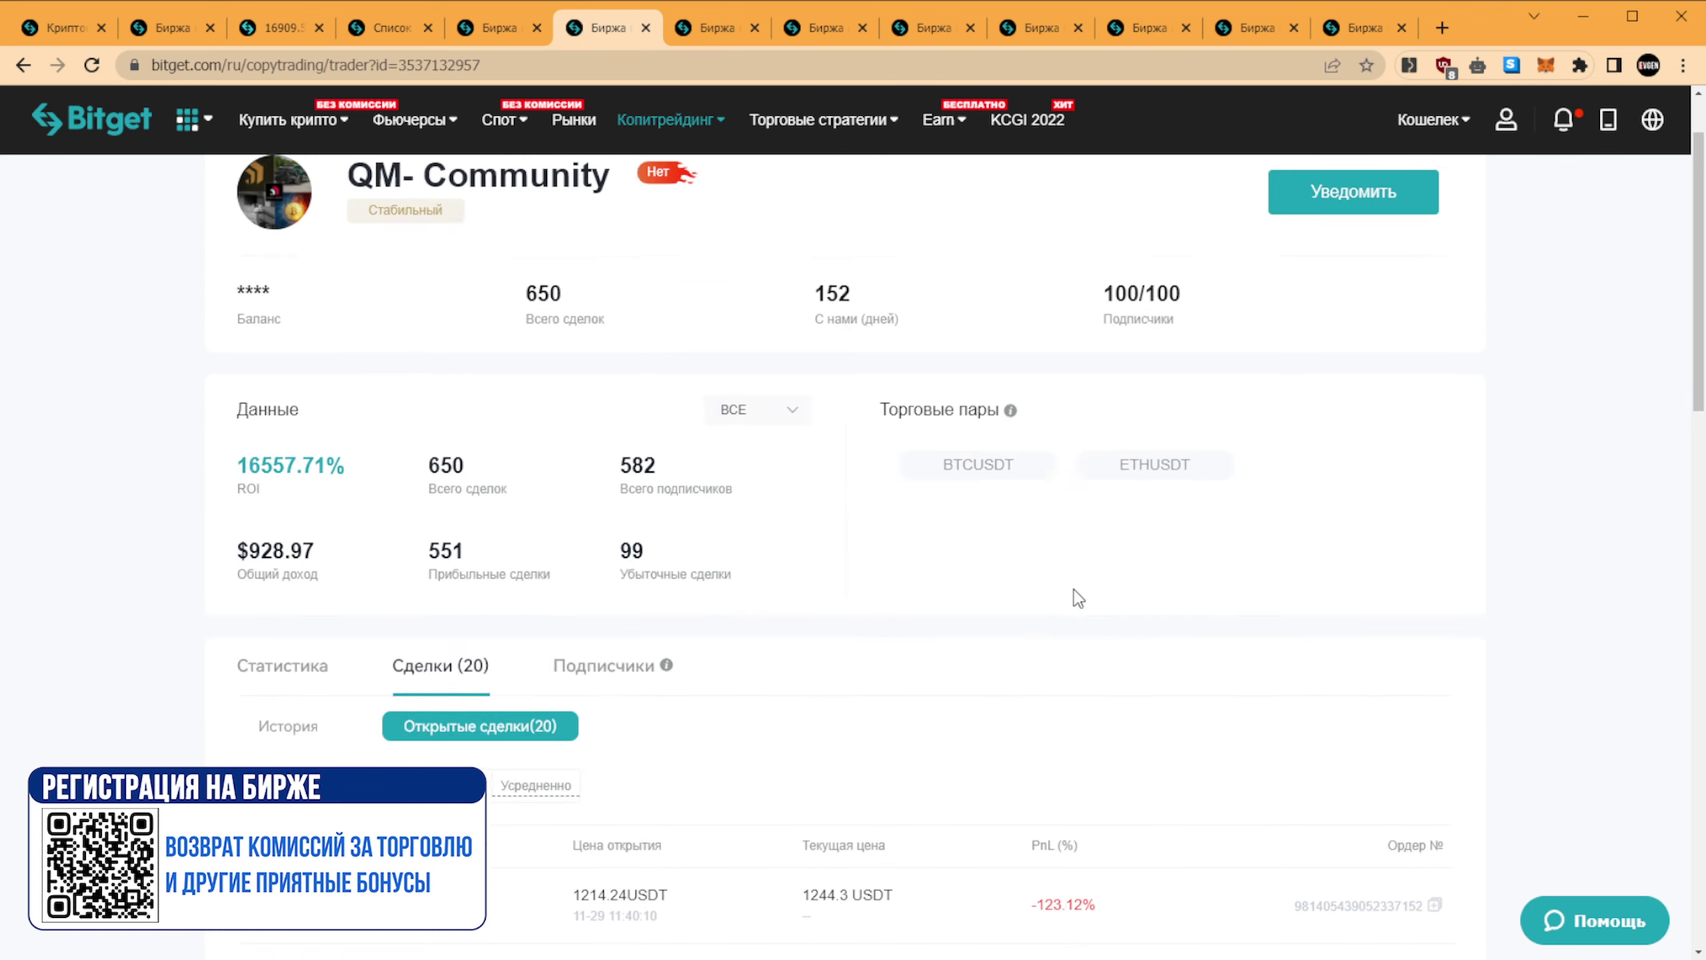
{"action": "scroll", "coordinate": [1078, 597], "scroll_direction": "up", "scroll_amount": 2}
{"action": "triple_click", "coordinate": [318, 560]}
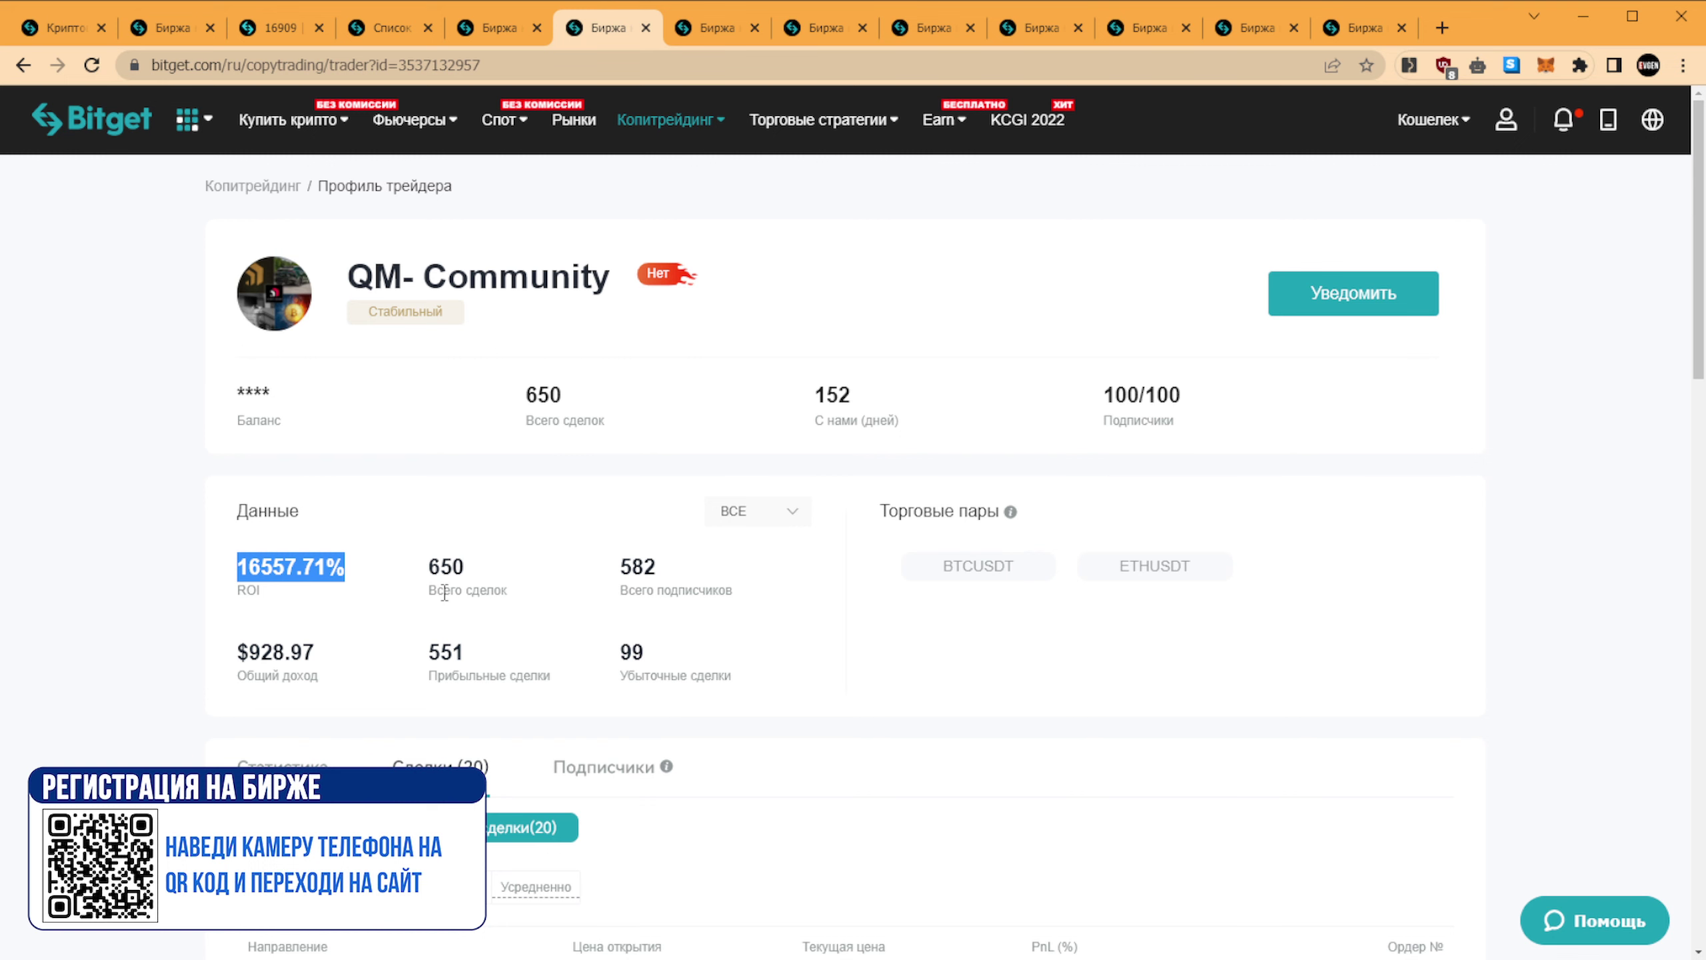
- View the trader's statistics, from the PnL and total profit charts to the most traded pairs and holding time
{"action": "scroll", "coordinate": [860, 484], "scroll_direction": "down", "scroll_amount": 5}
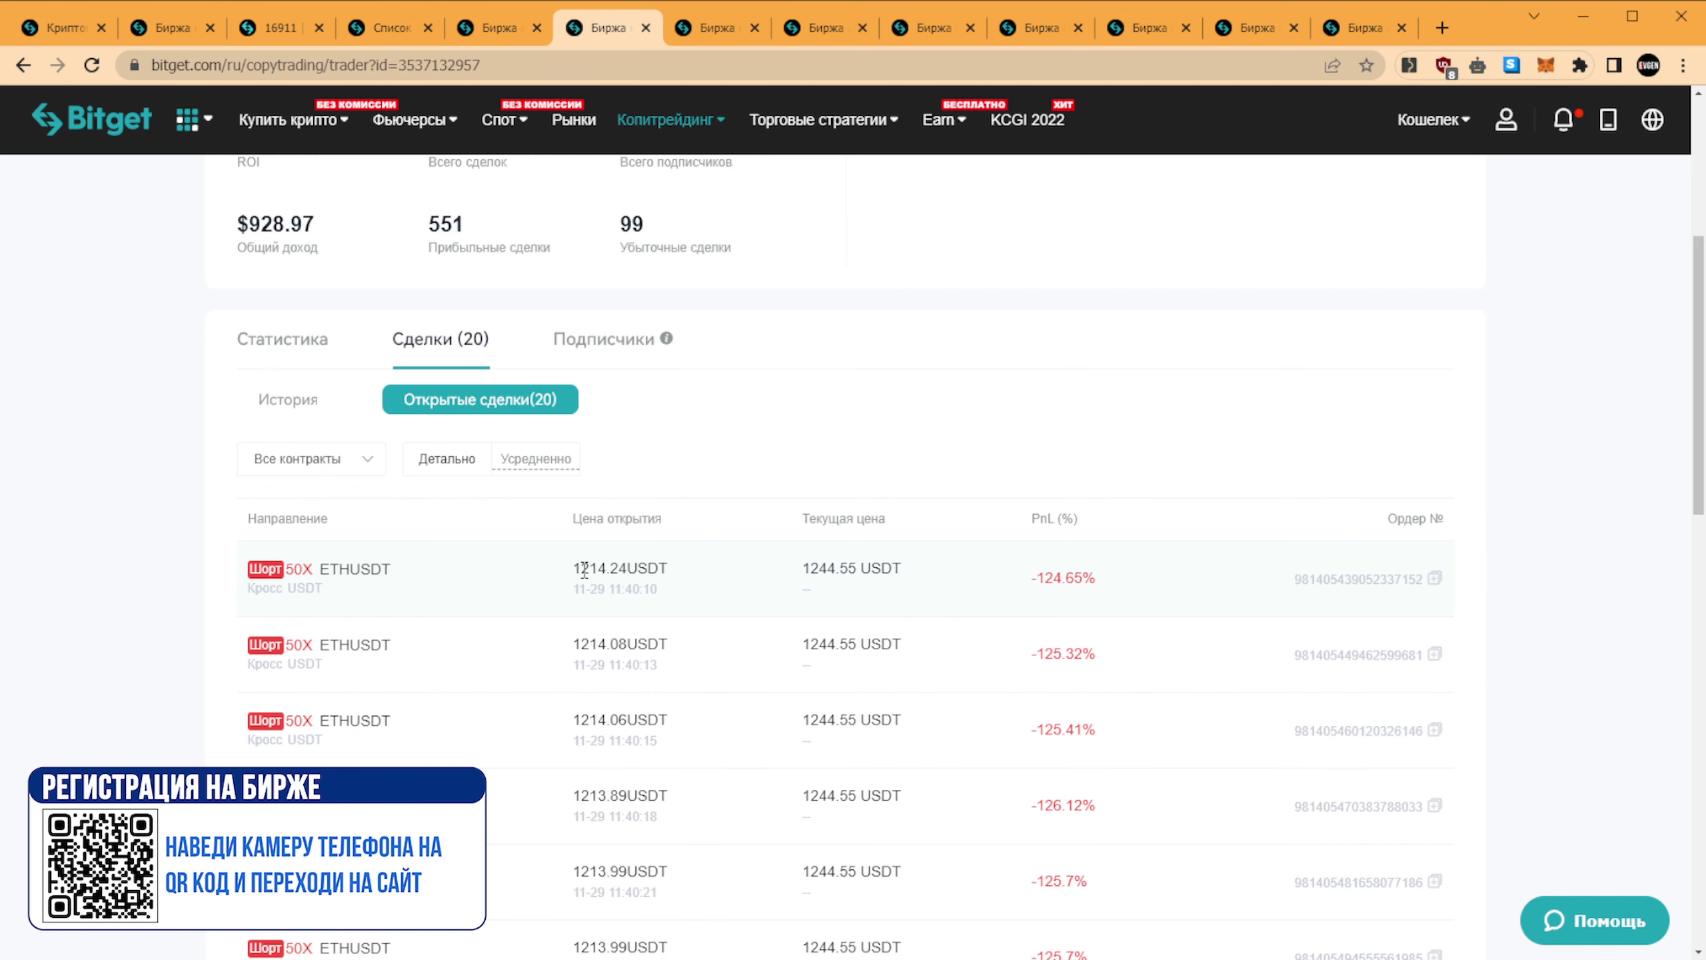
{"action": "left_click", "coordinate": [269, 339]}
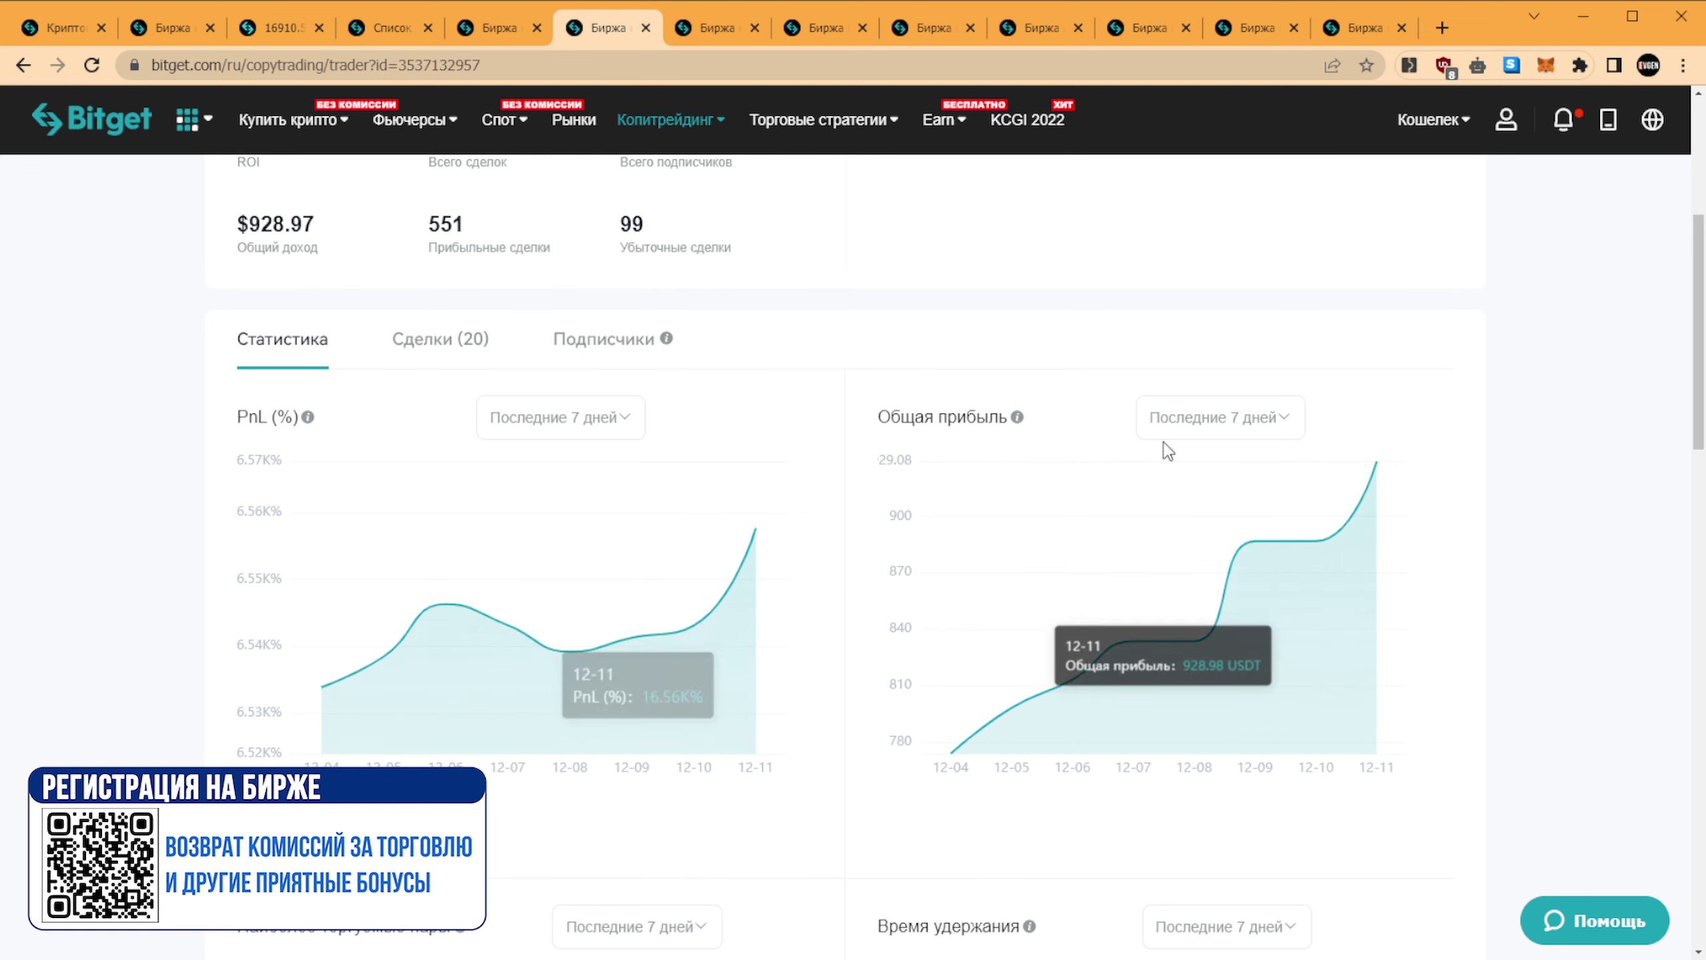
{"action": "scroll", "coordinate": [875, 750], "scroll_direction": "down", "scroll_amount": 8}
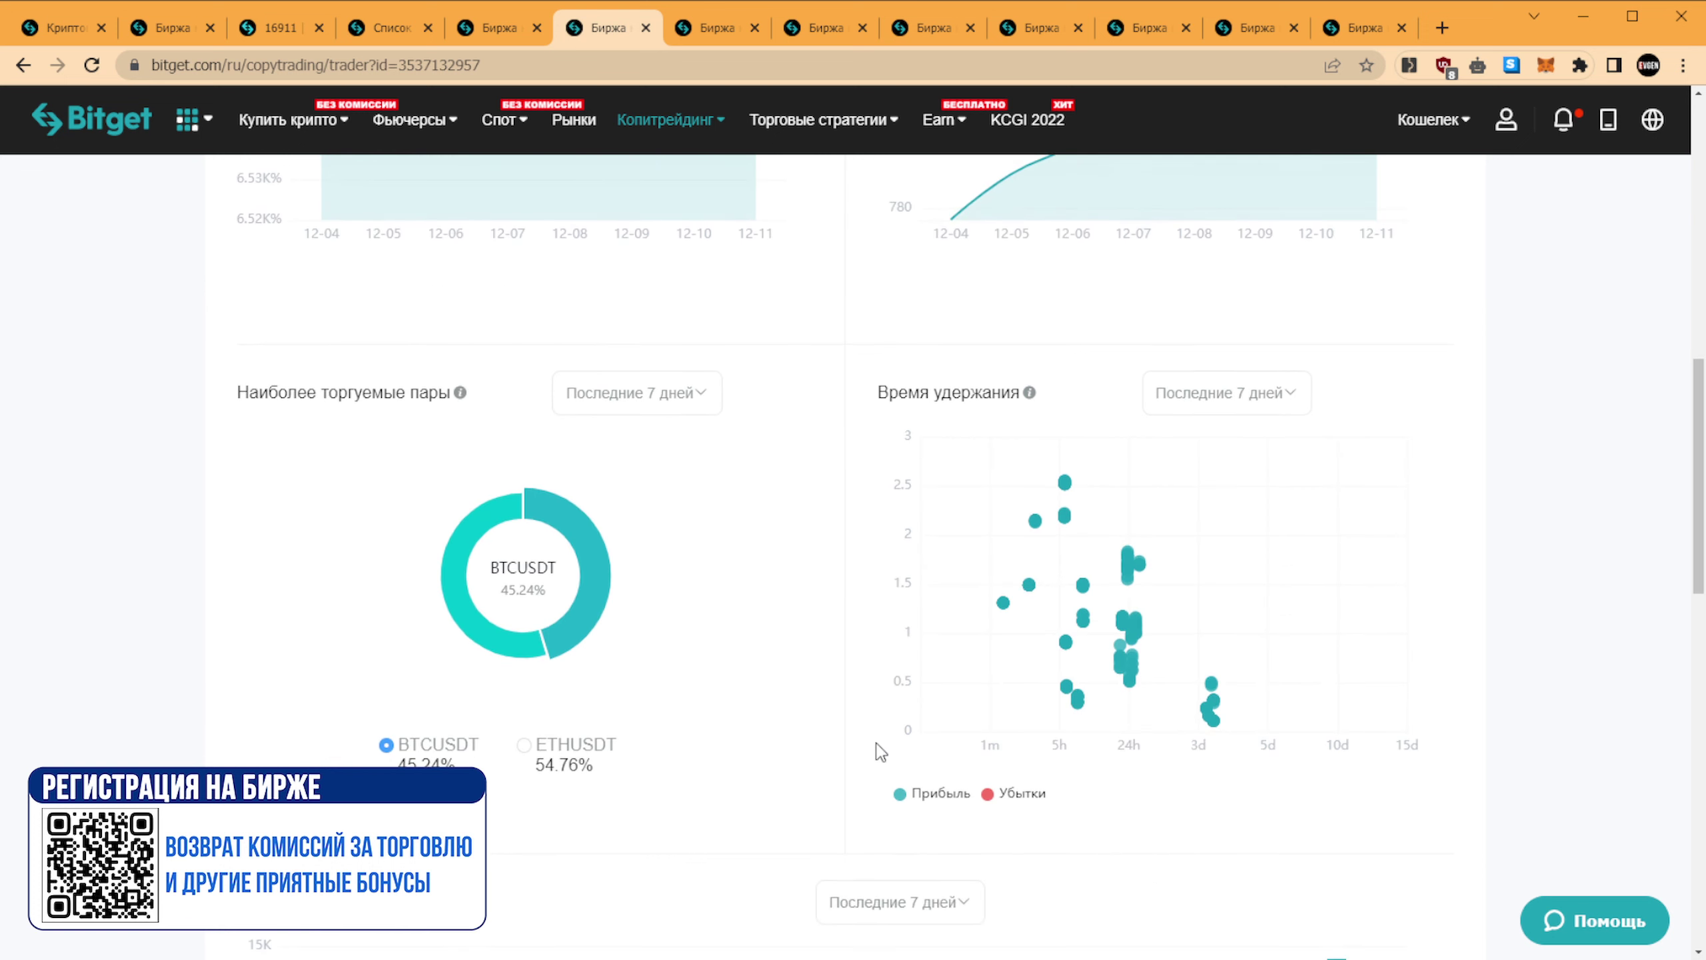
{"action": "scroll", "coordinate": [876, 752], "scroll_direction": "up", "scroll_amount": 12}
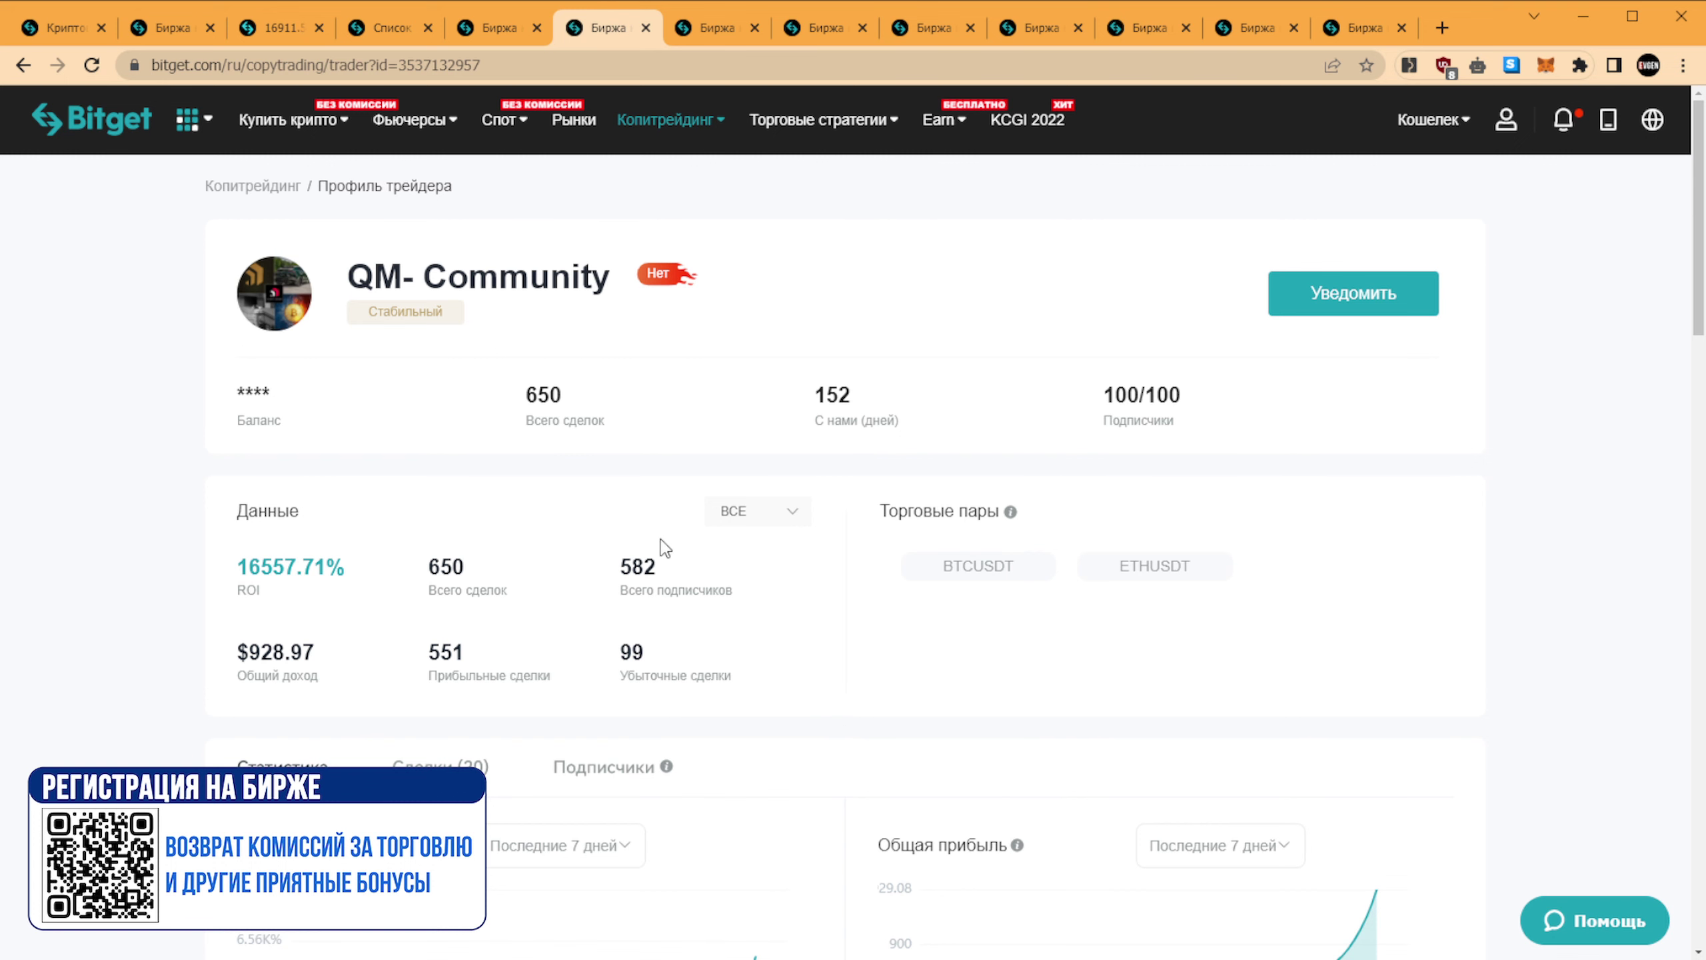
- Switch to the trader application page and highlight the 10% commission tier
{"action": "left_click", "coordinate": [679, 29]}
{"action": "left_click", "coordinate": [474, 30]}
{"action": "scroll", "coordinate": [701, 560], "scroll_direction": "up", "scroll_amount": 3}
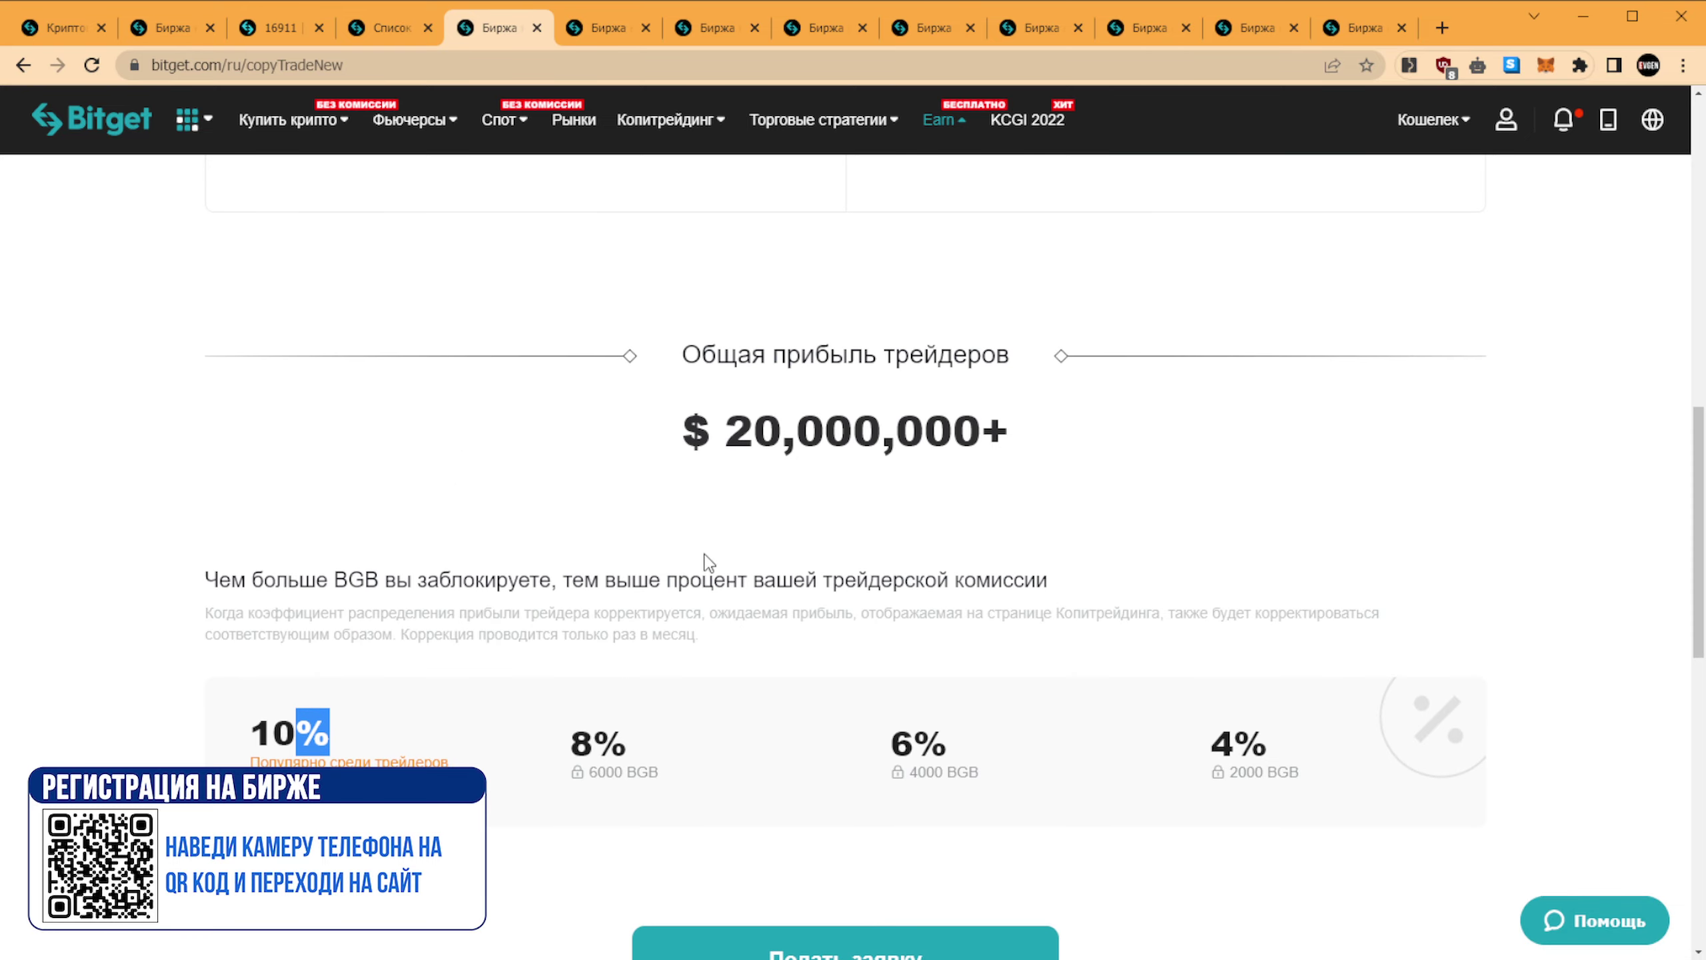
{"action": "left_click_drag", "start_coordinate": [249, 731], "coordinate": [376, 746]}
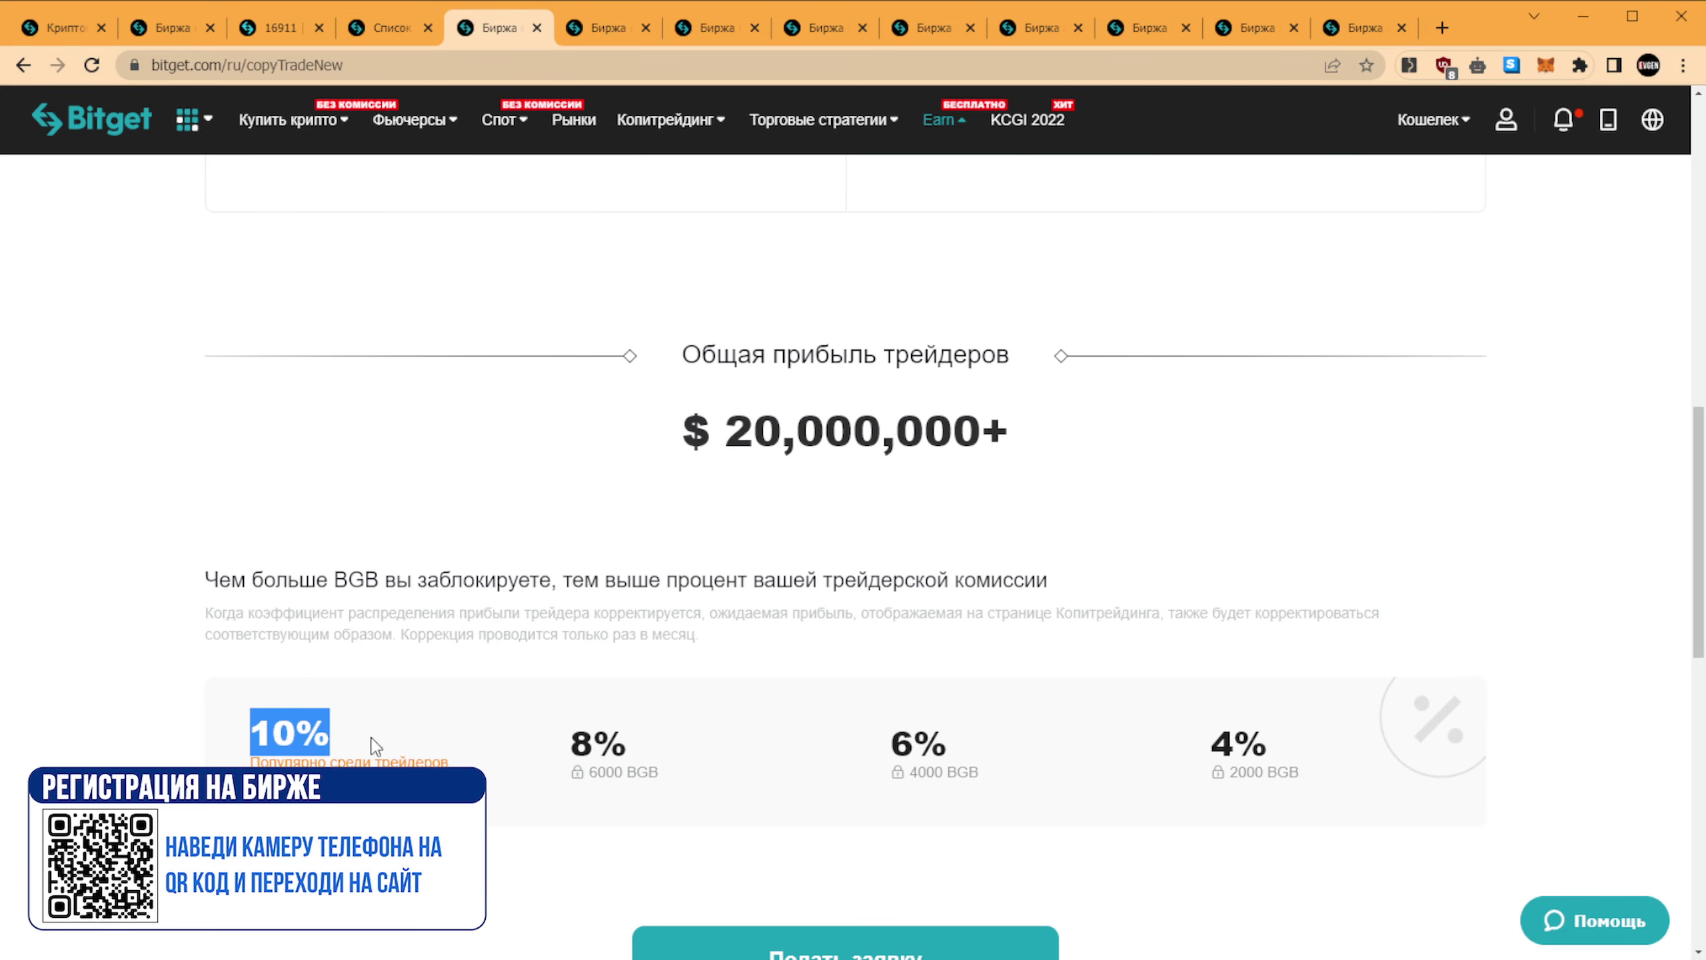
{"action": "scroll", "coordinate": [618, 542], "scroll_direction": "down", "scroll_amount": 1}
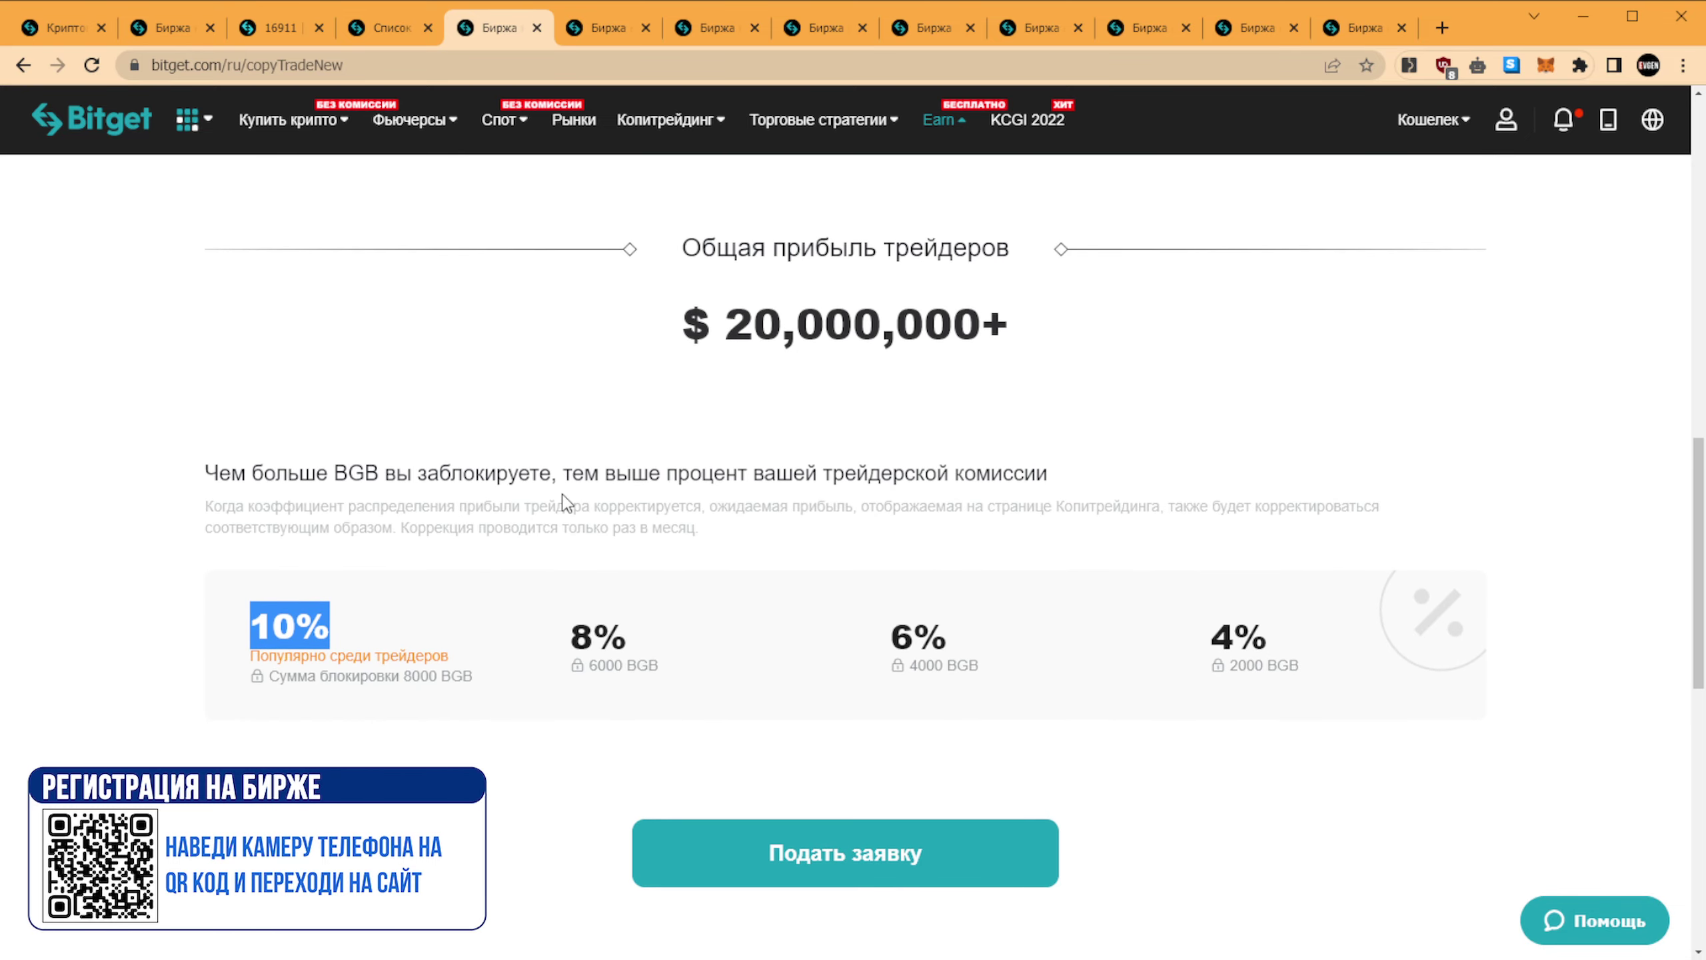
- Look through the ARENTE and QM- Community profiles and the application page, and browse the copy trading list down to its end
{"action": "left_click", "coordinate": [711, 27]}
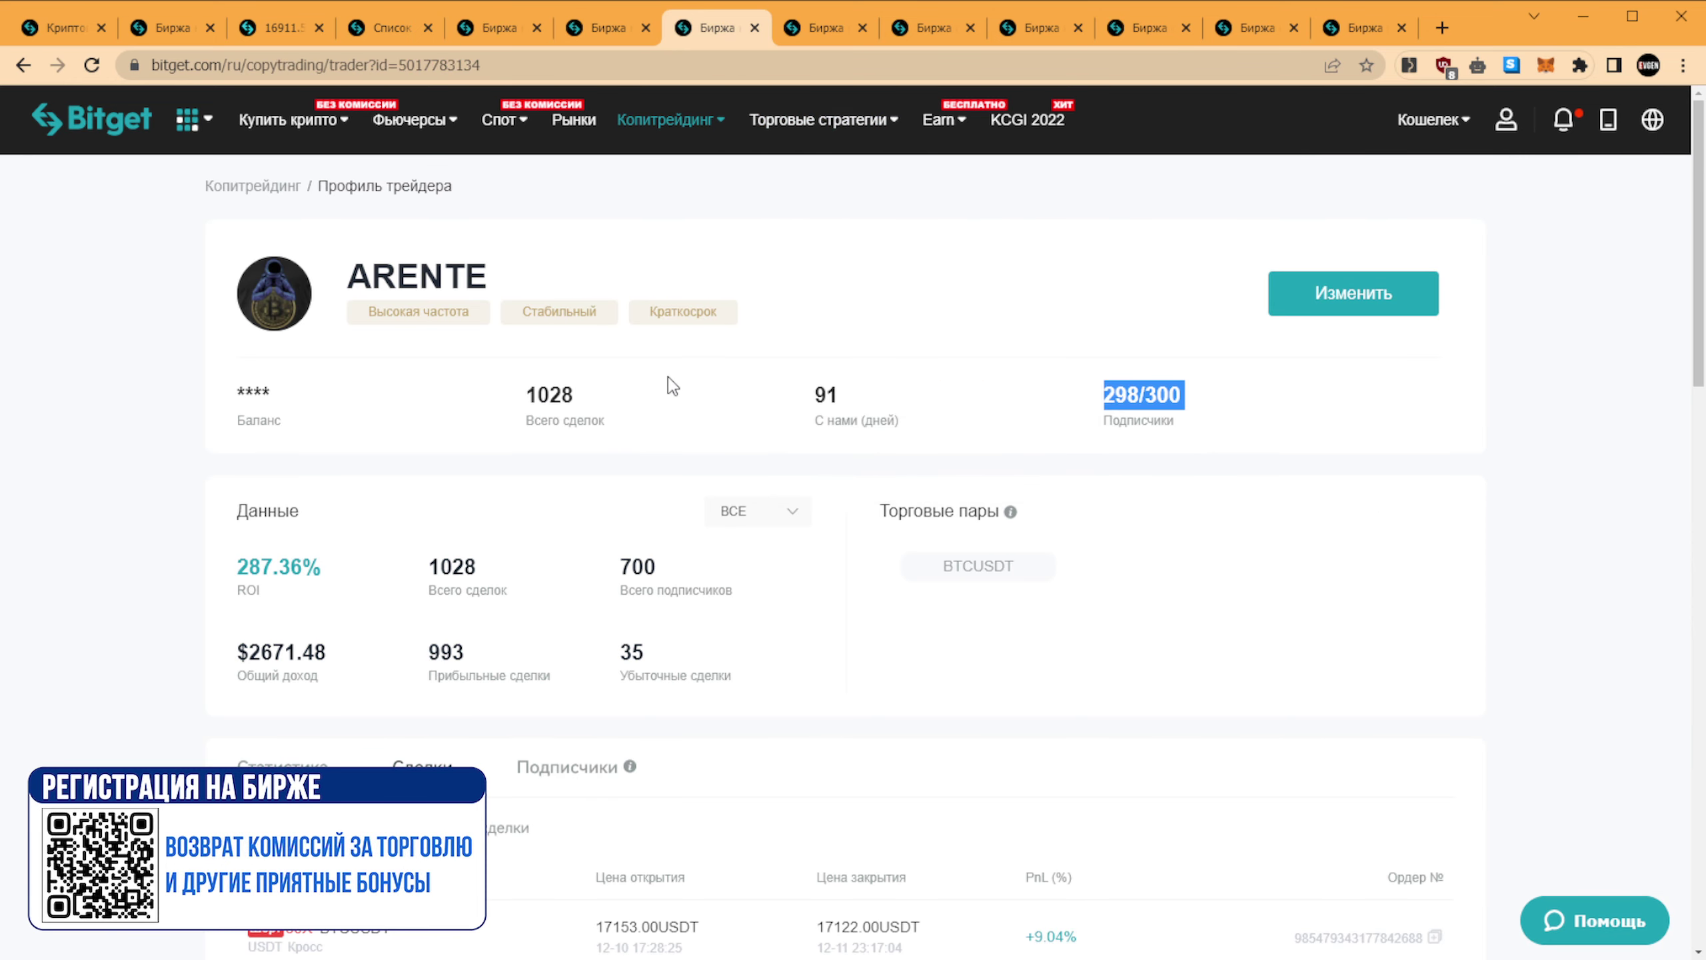
{"action": "scroll", "coordinate": [433, 397], "scroll_direction": "down", "scroll_amount": 5}
{"action": "left_click", "coordinate": [592, 28]}
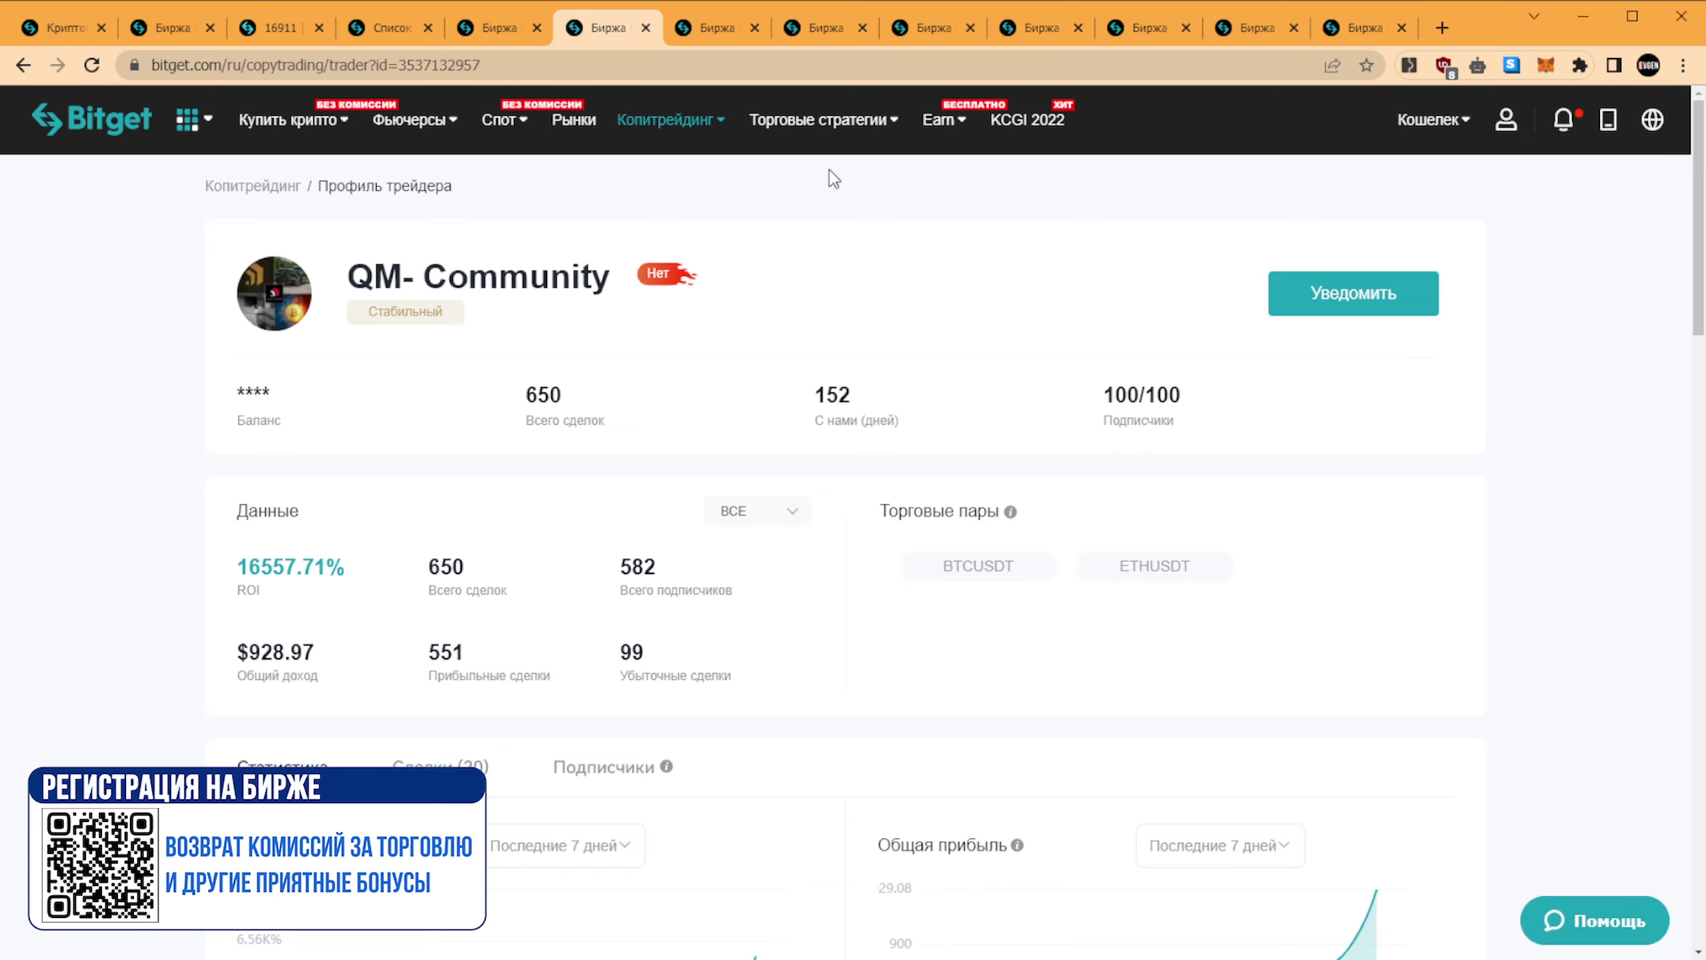
{"action": "left_click", "coordinate": [496, 28]}
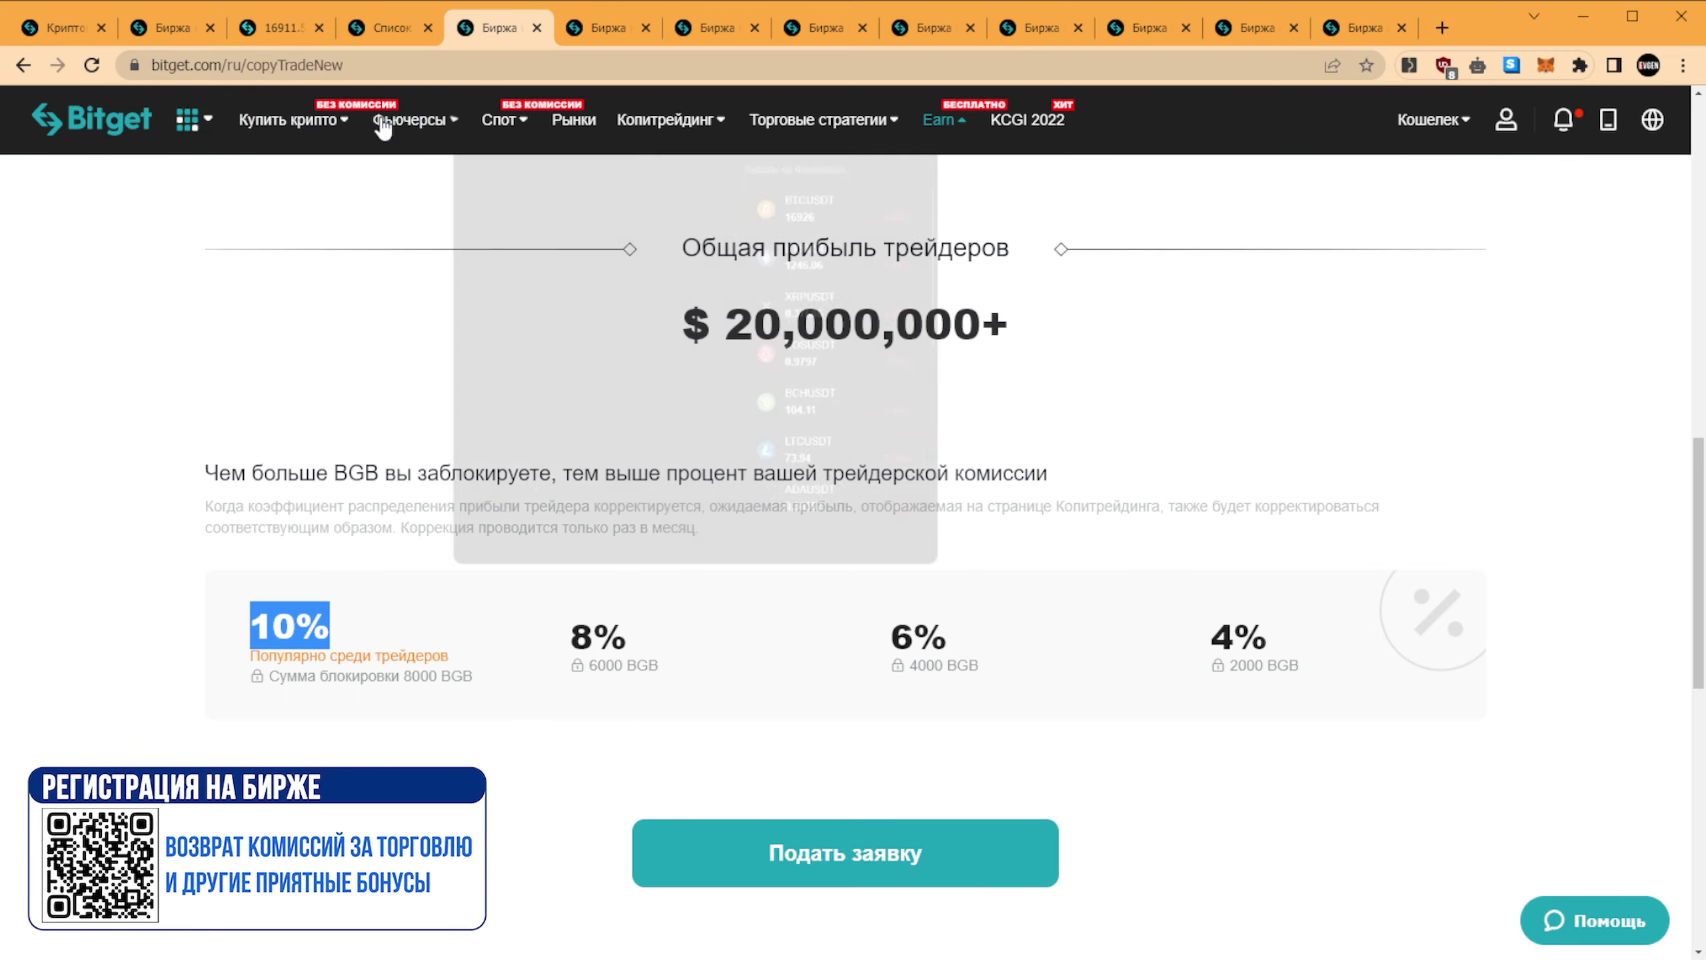
{"action": "left_click", "coordinate": [386, 20]}
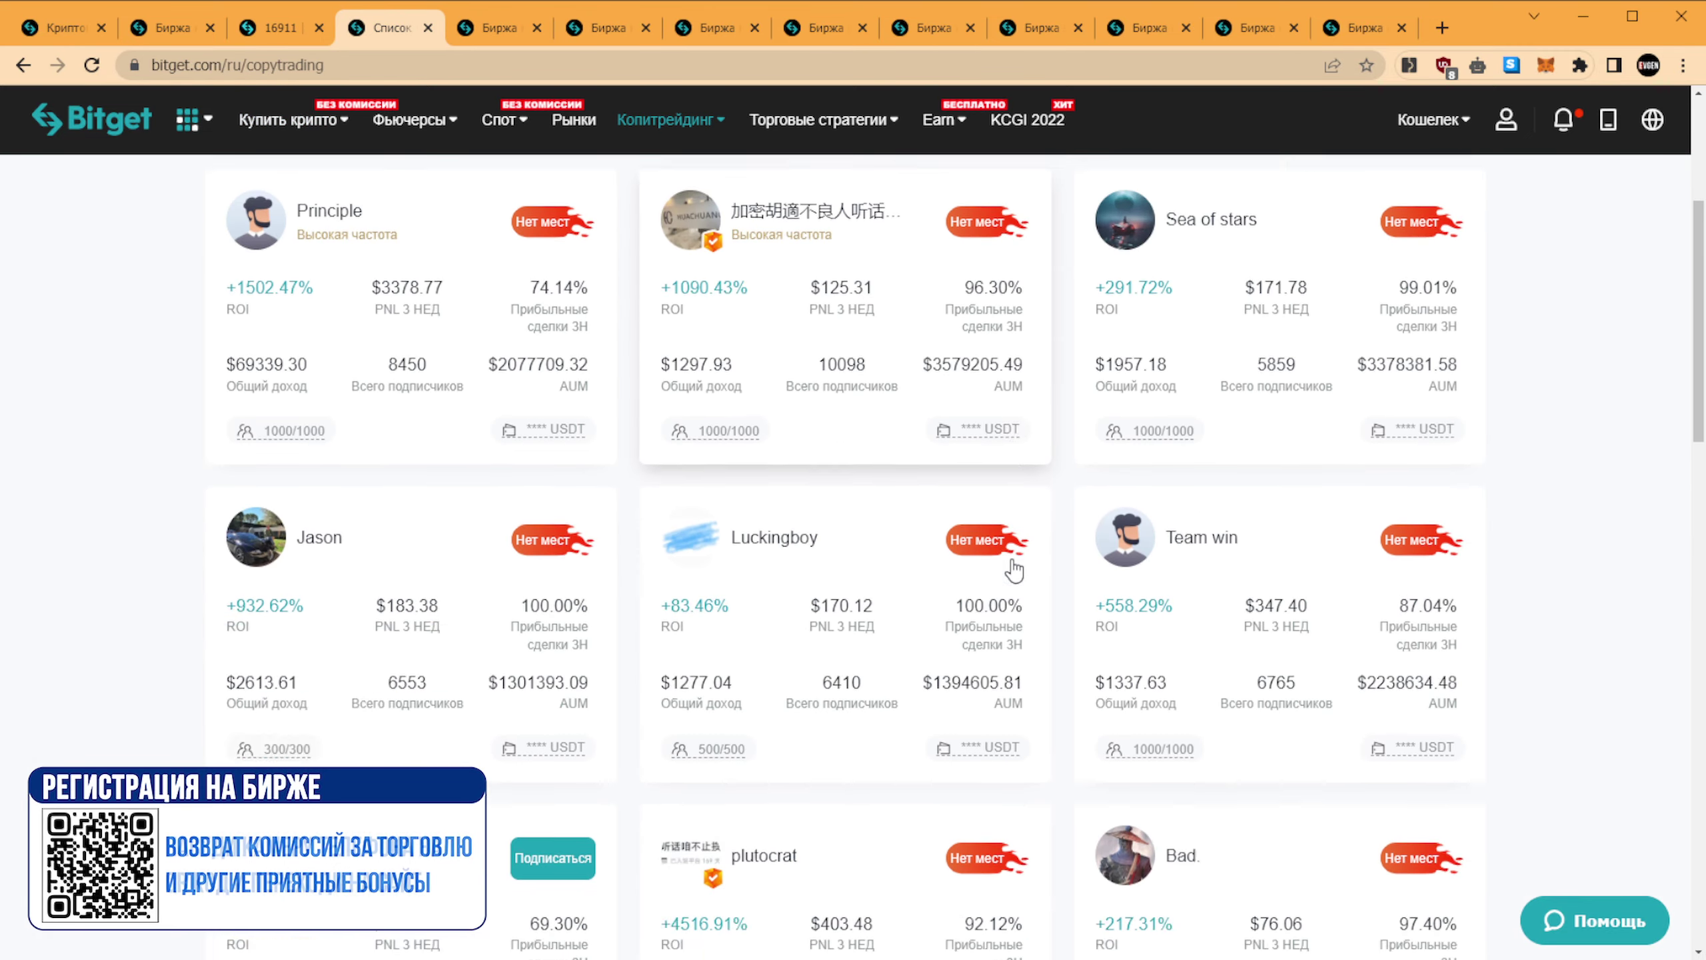
{"action": "scroll", "coordinate": [1014, 570], "scroll_direction": "down", "scroll_amount": 7}
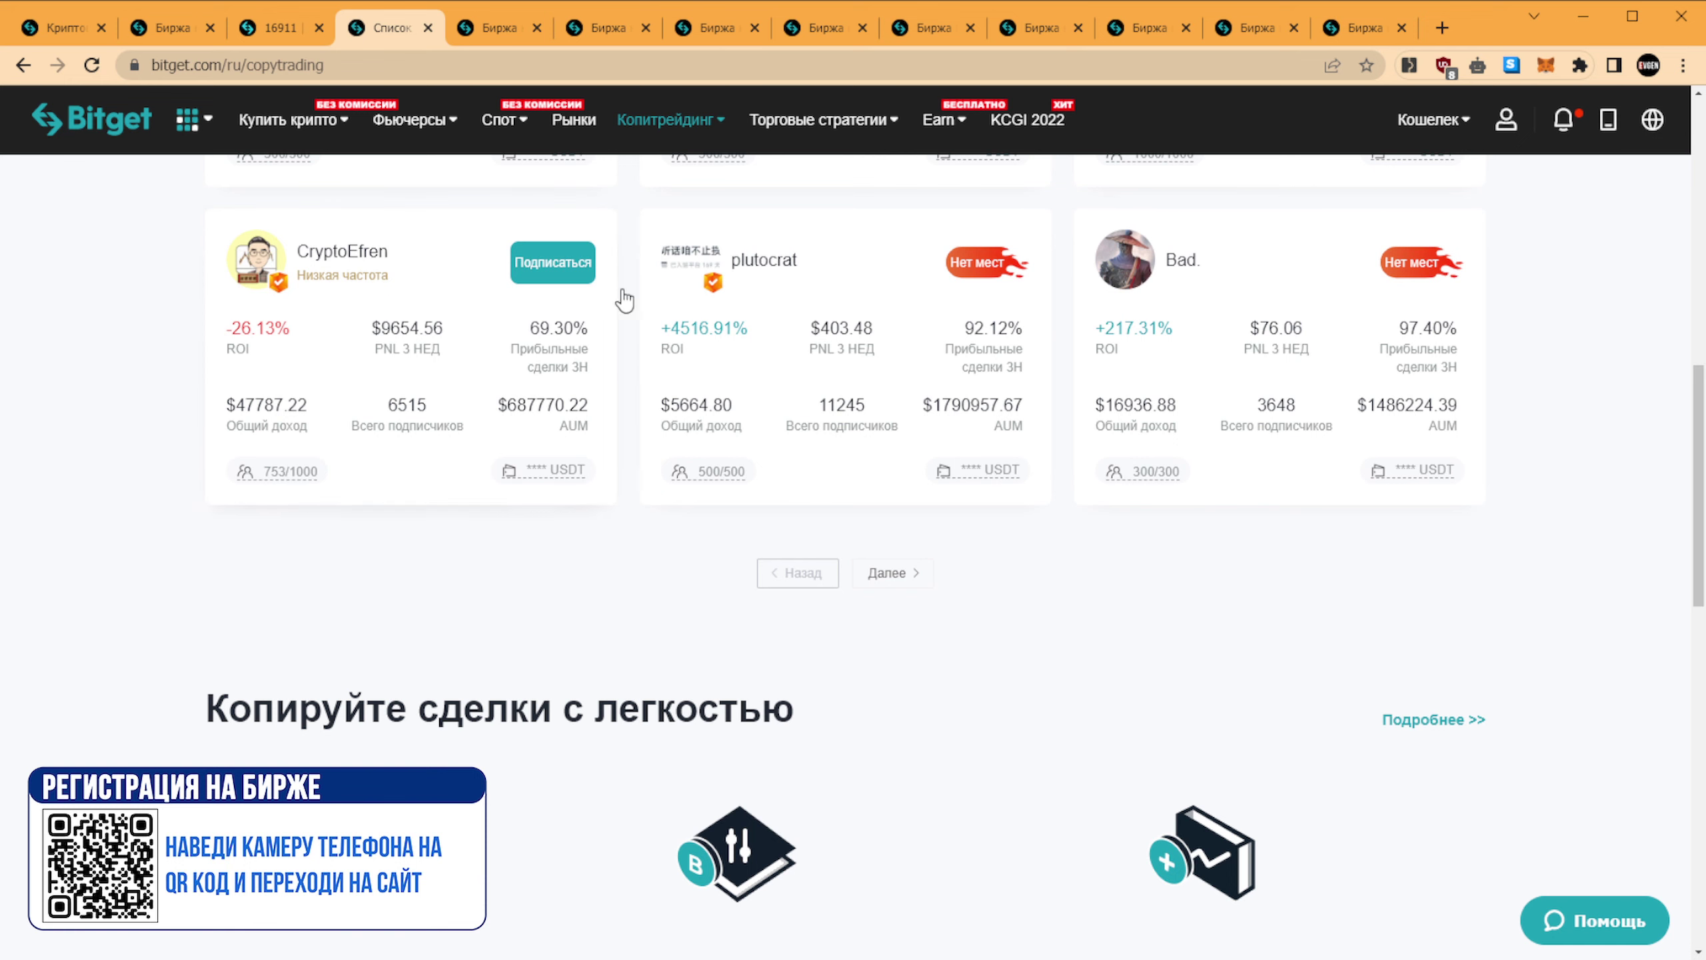
- Switch to the Da Vinci trader profile, highlight the trader's name and look over the profile
{"action": "left_click", "coordinate": [713, 29]}
{"action": "left_click", "coordinate": [825, 32]}
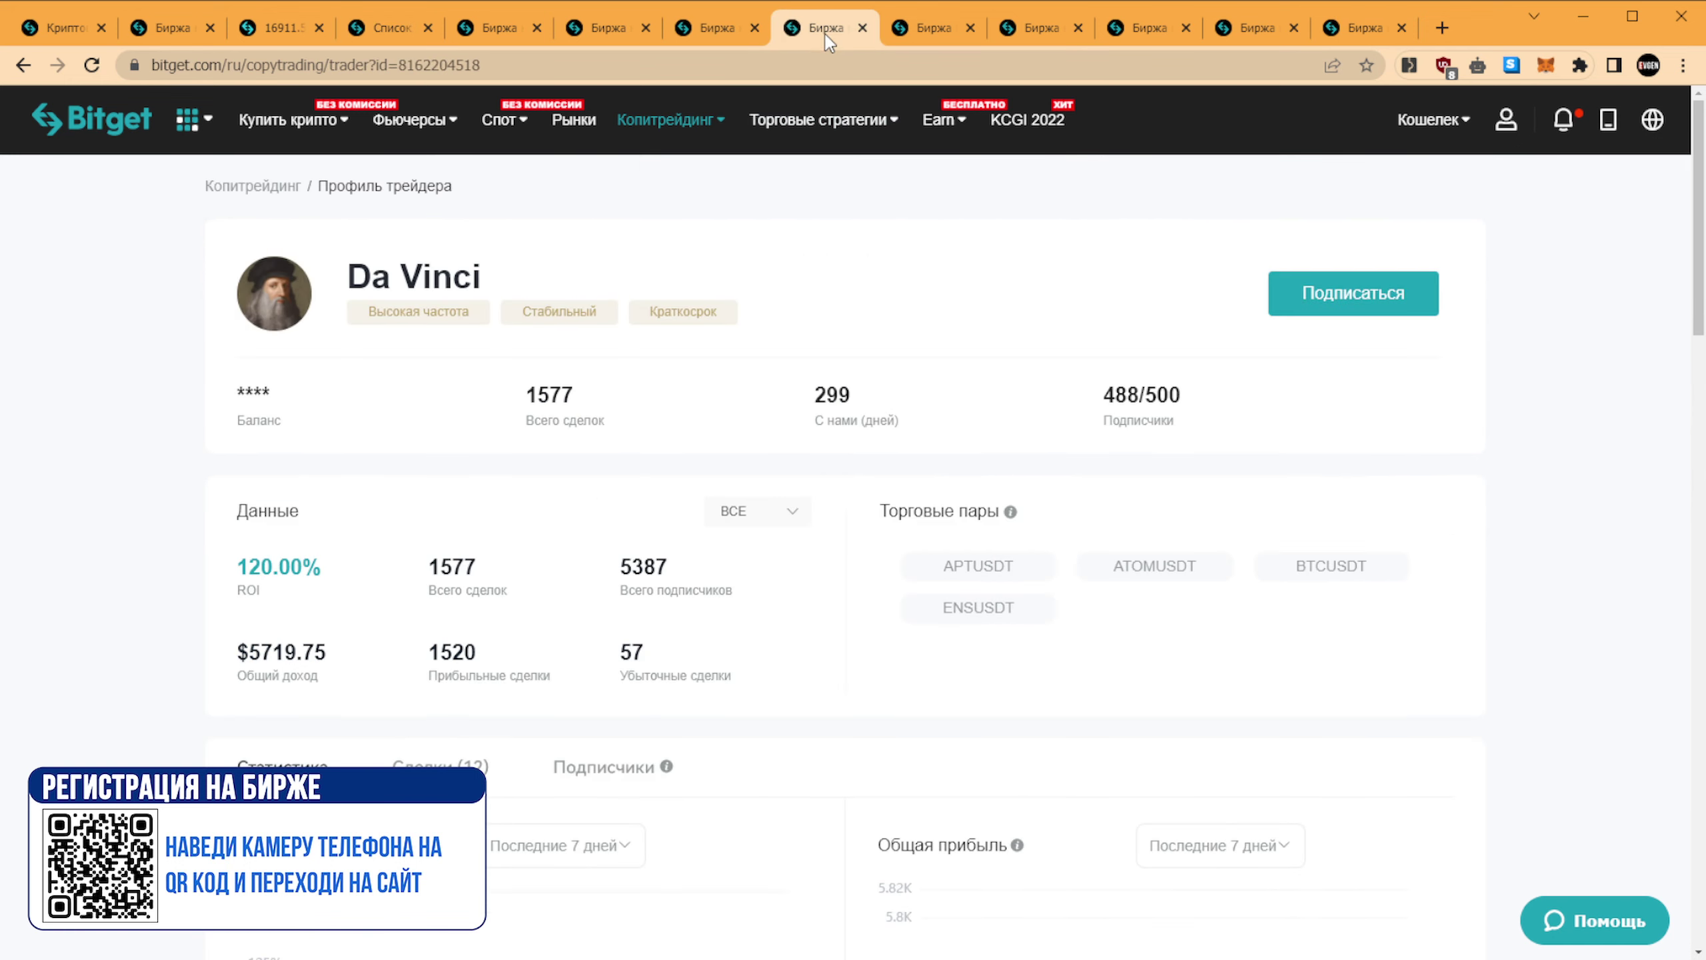
{"action": "triple_click", "coordinate": [375, 275]}
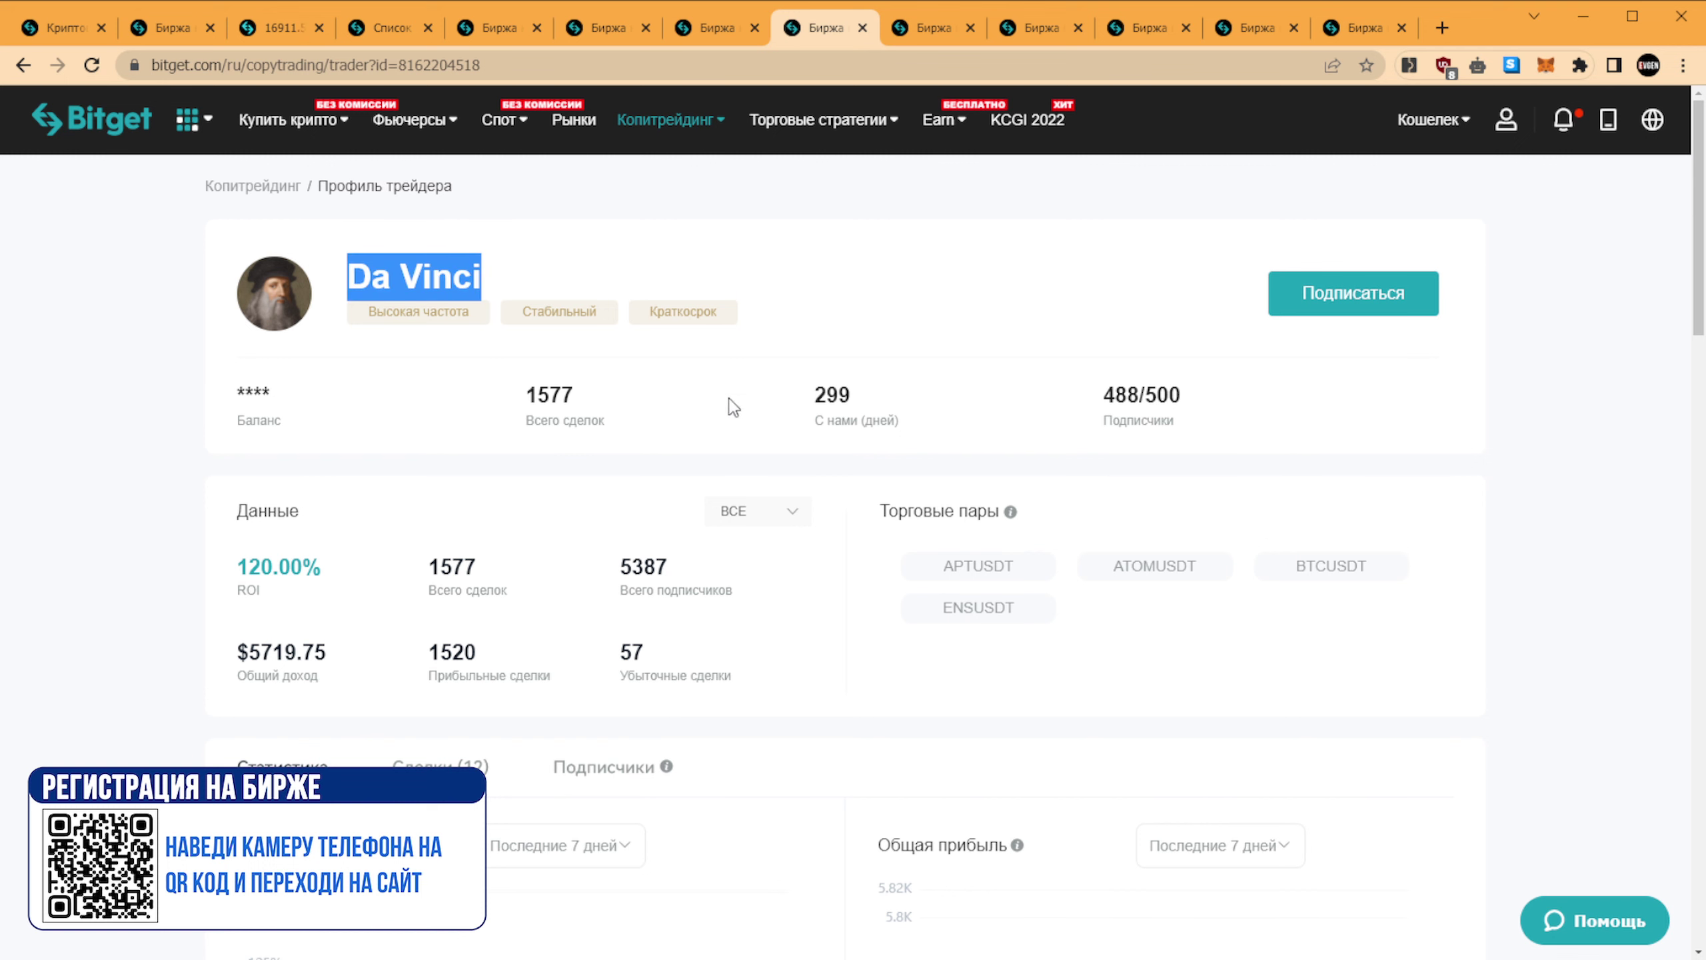
{"action": "scroll", "coordinate": [734, 407], "scroll_direction": "down", "scroll_amount": 8}
{"action": "scroll", "coordinate": [1021, 506], "scroll_direction": "up", "scroll_amount": 8}
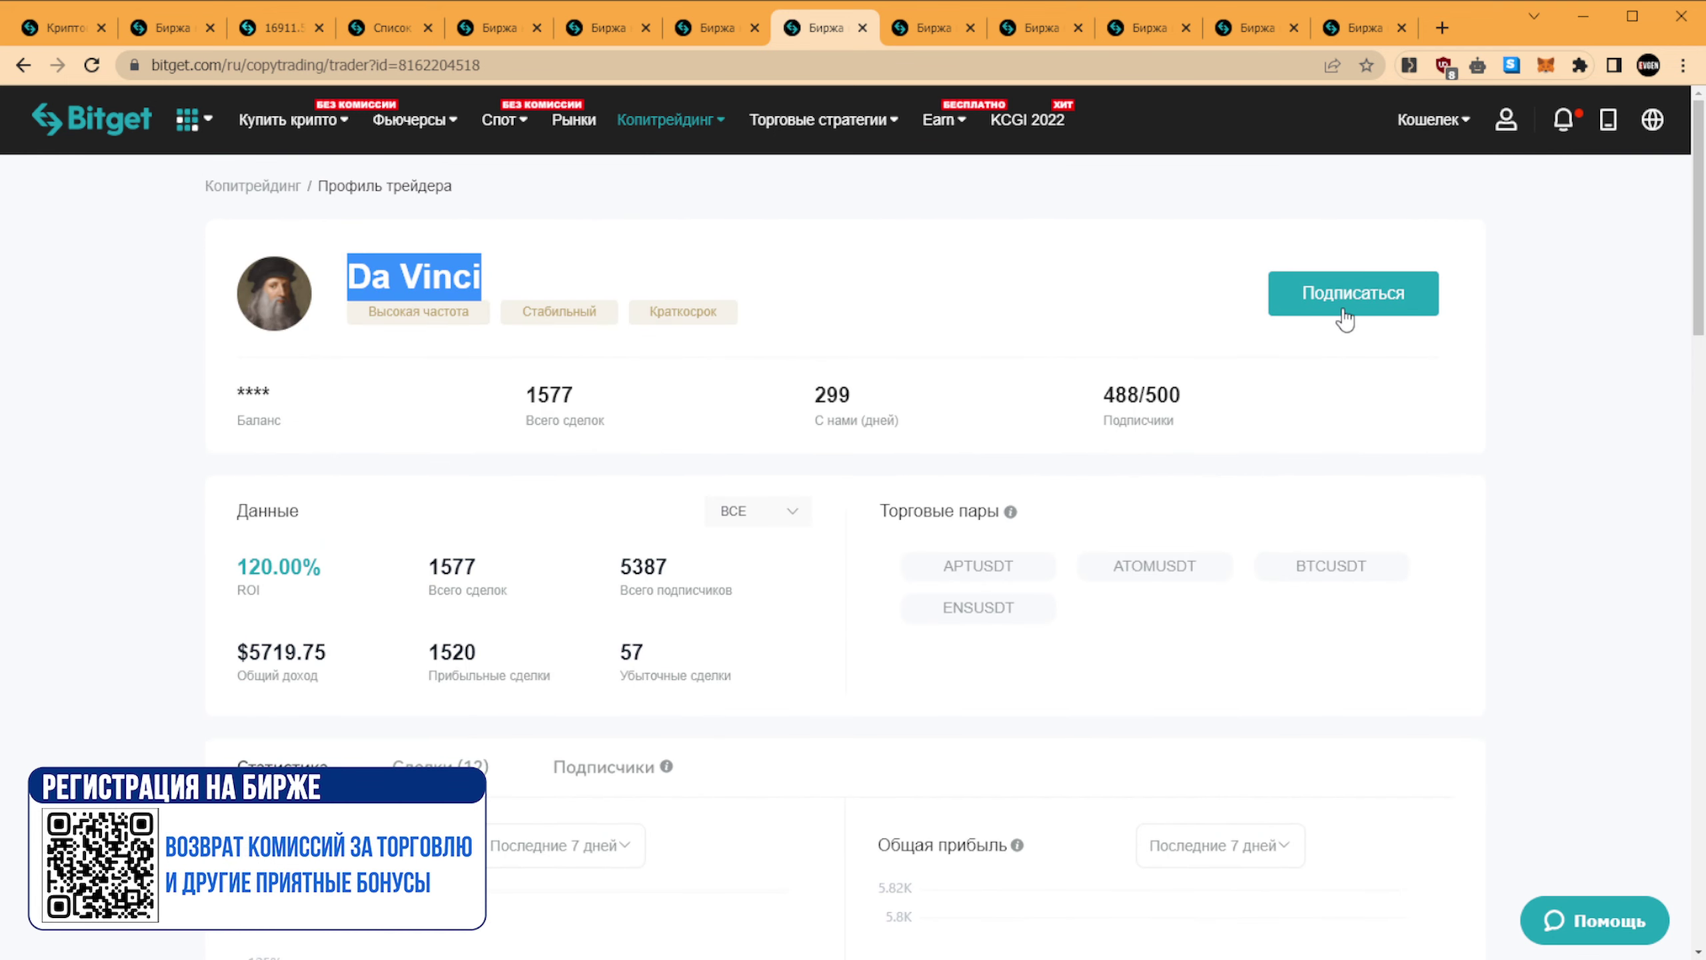
- Start subscribing to Da Vinci and deselect the ATOMUSDT, APTUSDT and ENSUSDT futures, keeping only BTCUSDT
{"action": "left_click", "coordinate": [1364, 315]}
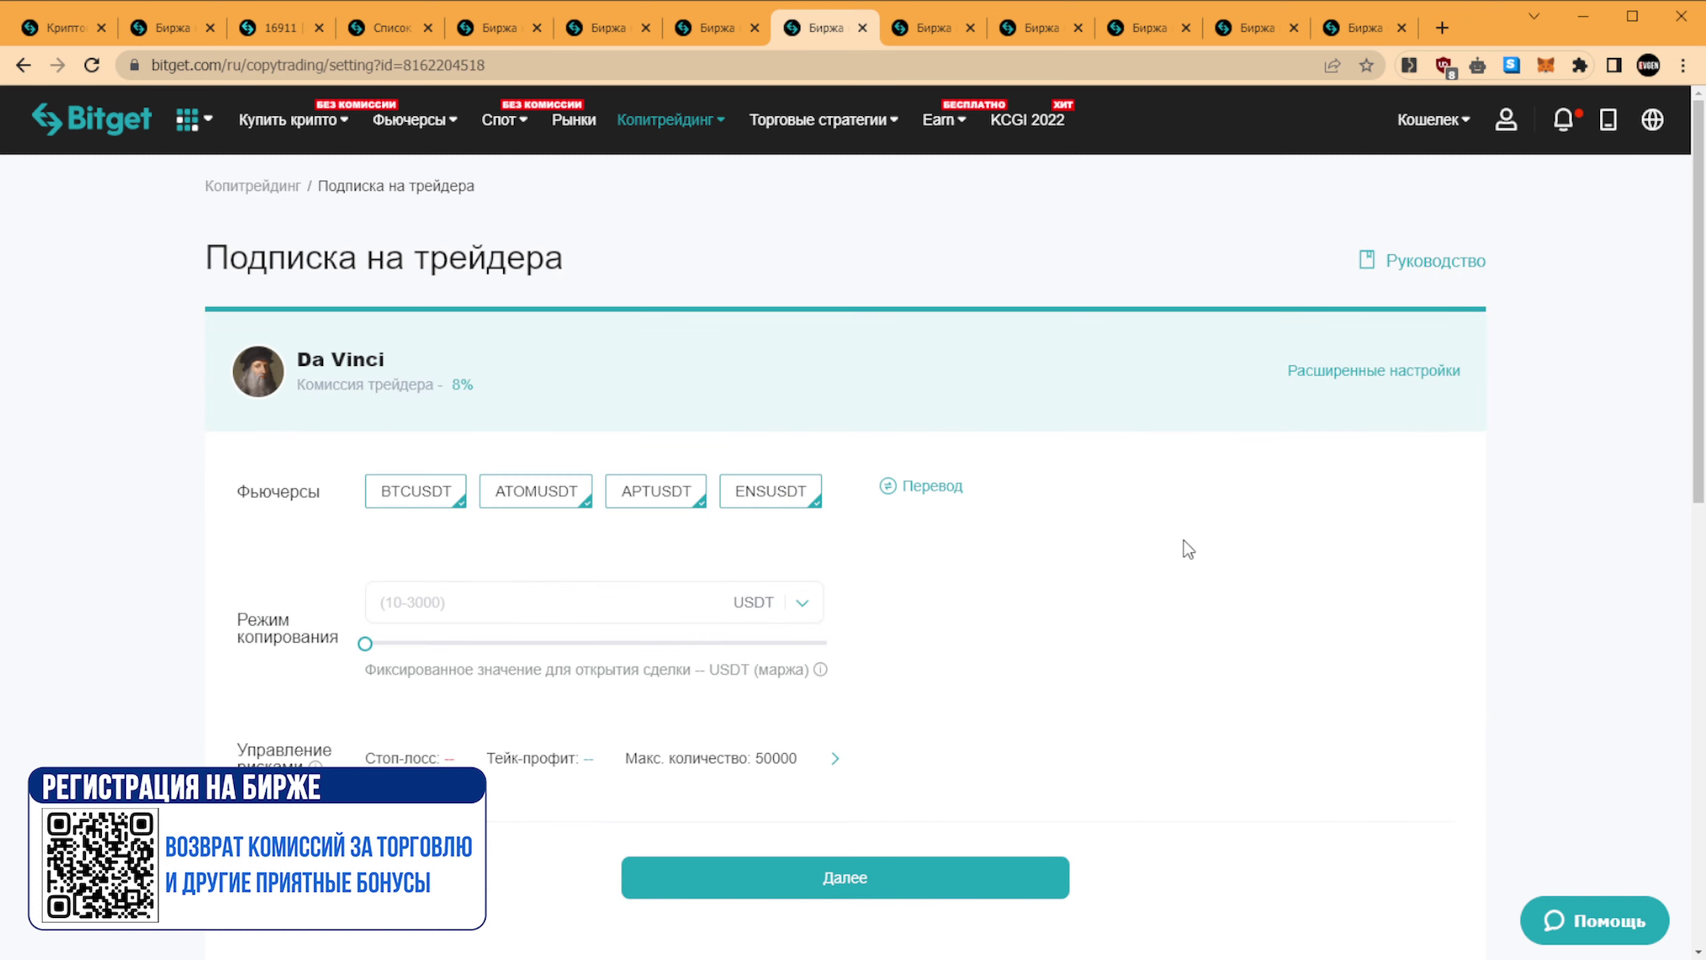
{"action": "scroll", "coordinate": [1188, 549], "scroll_direction": "down", "scroll_amount": 2}
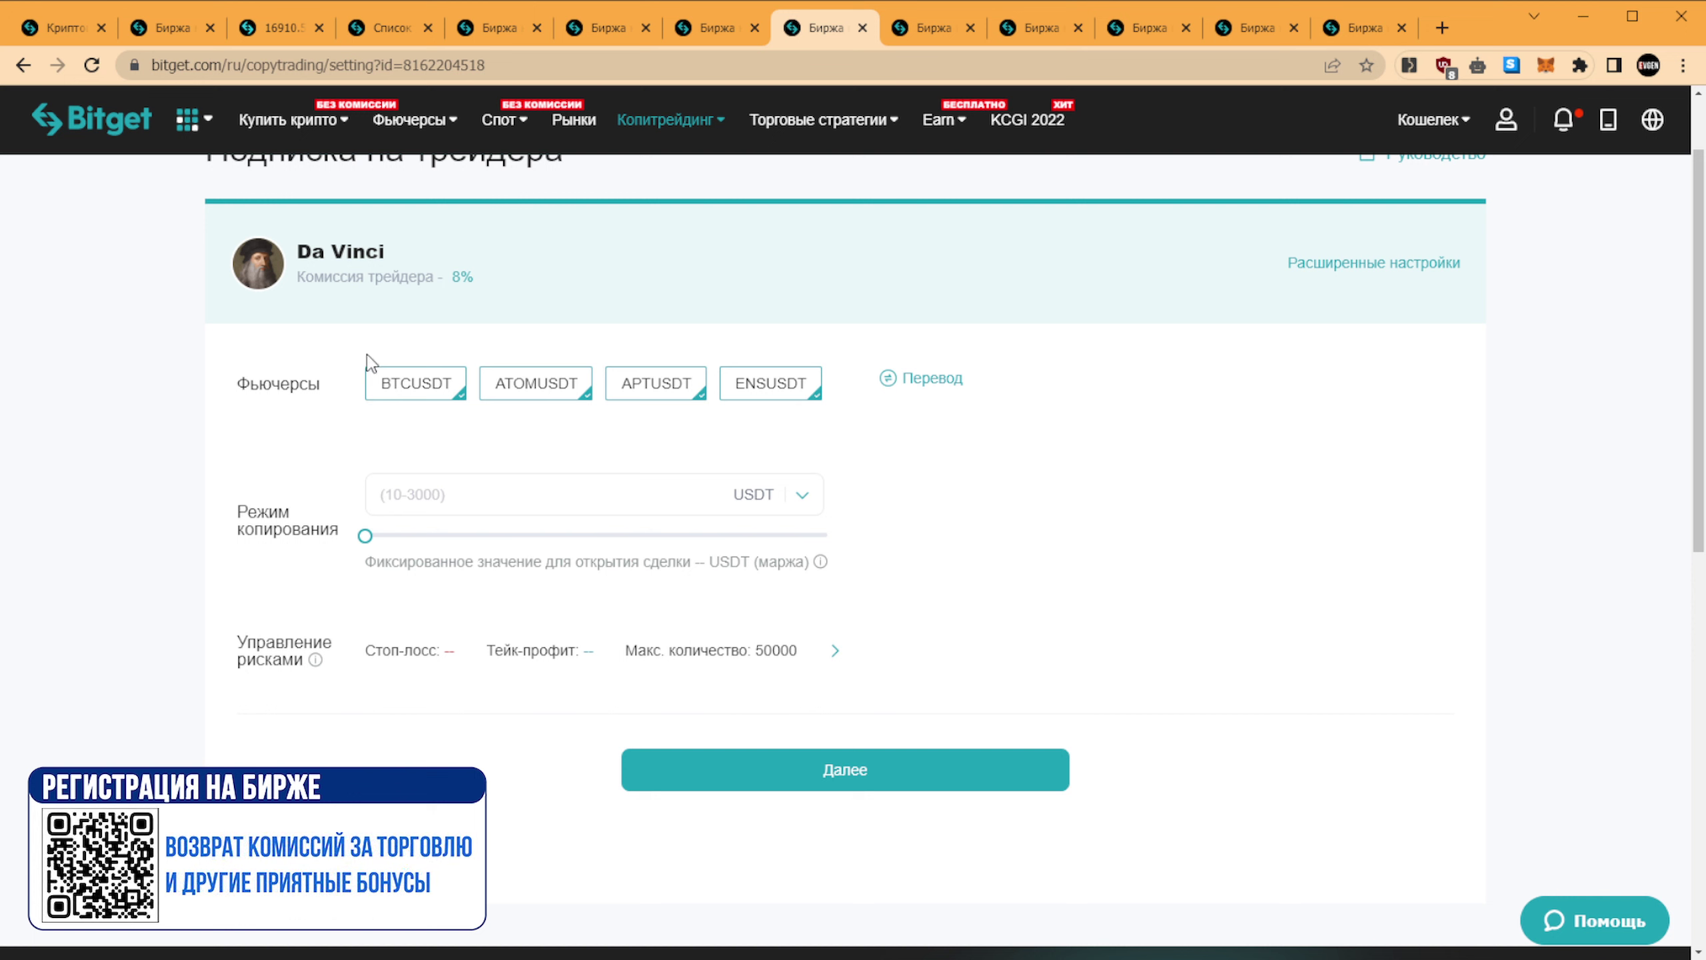
{"action": "left_click", "coordinate": [577, 382]}
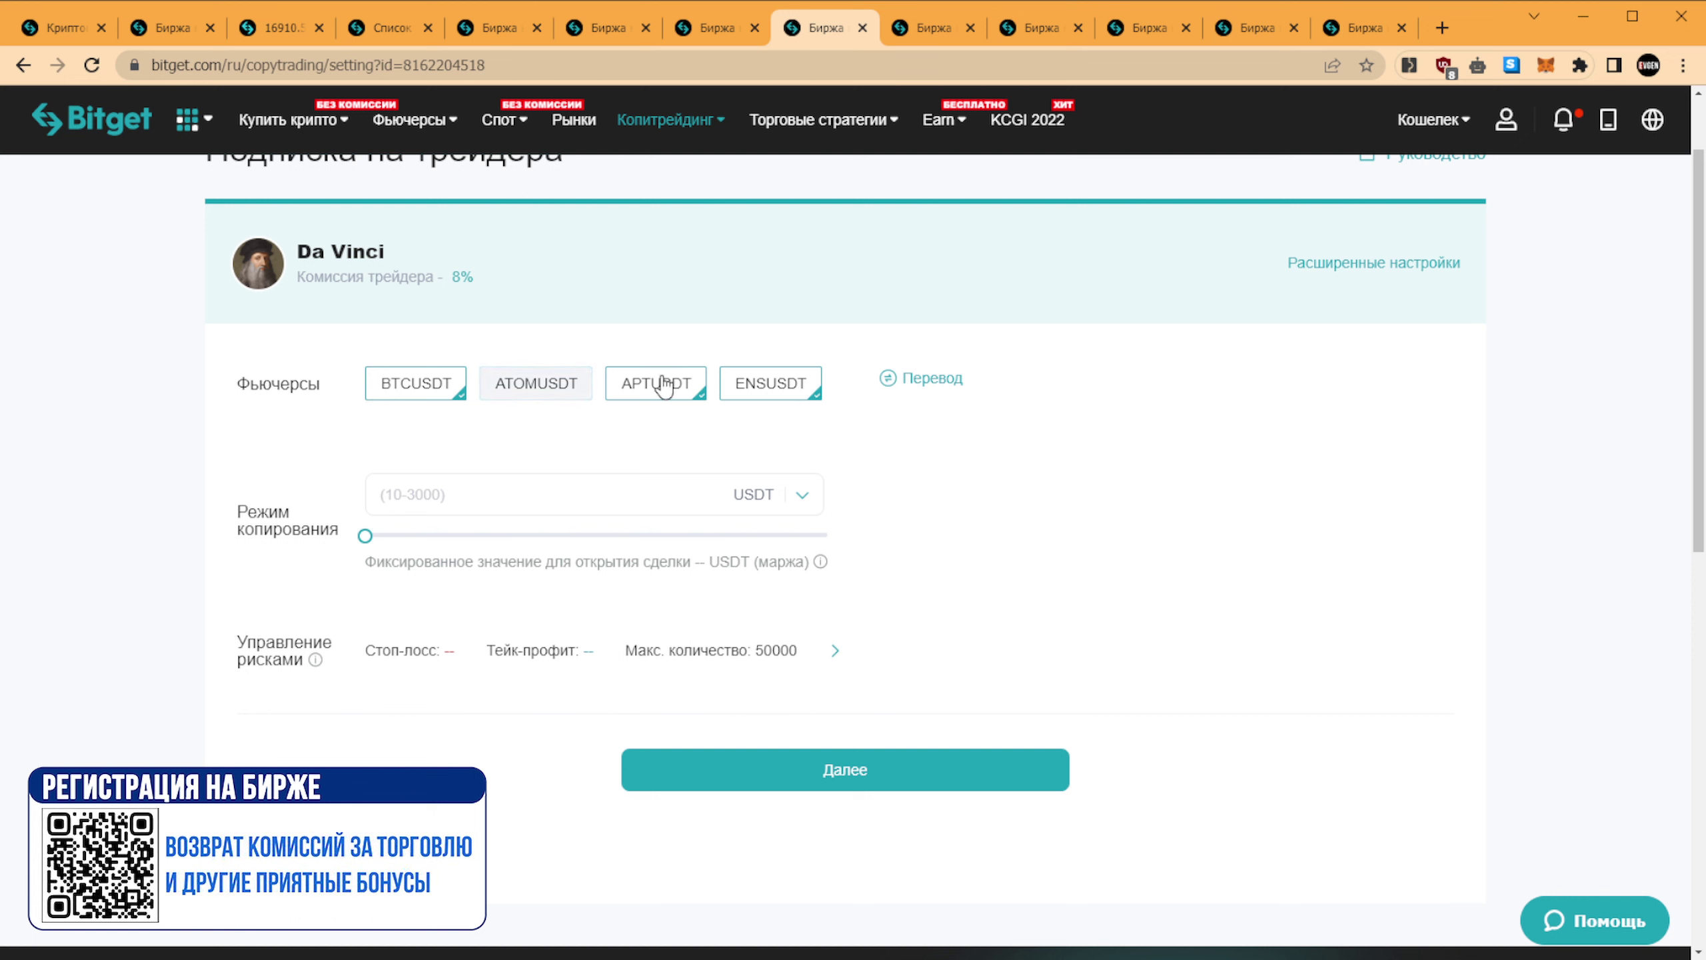
{"action": "left_click", "coordinate": [665, 382]}
{"action": "left_click", "coordinate": [766, 389]}
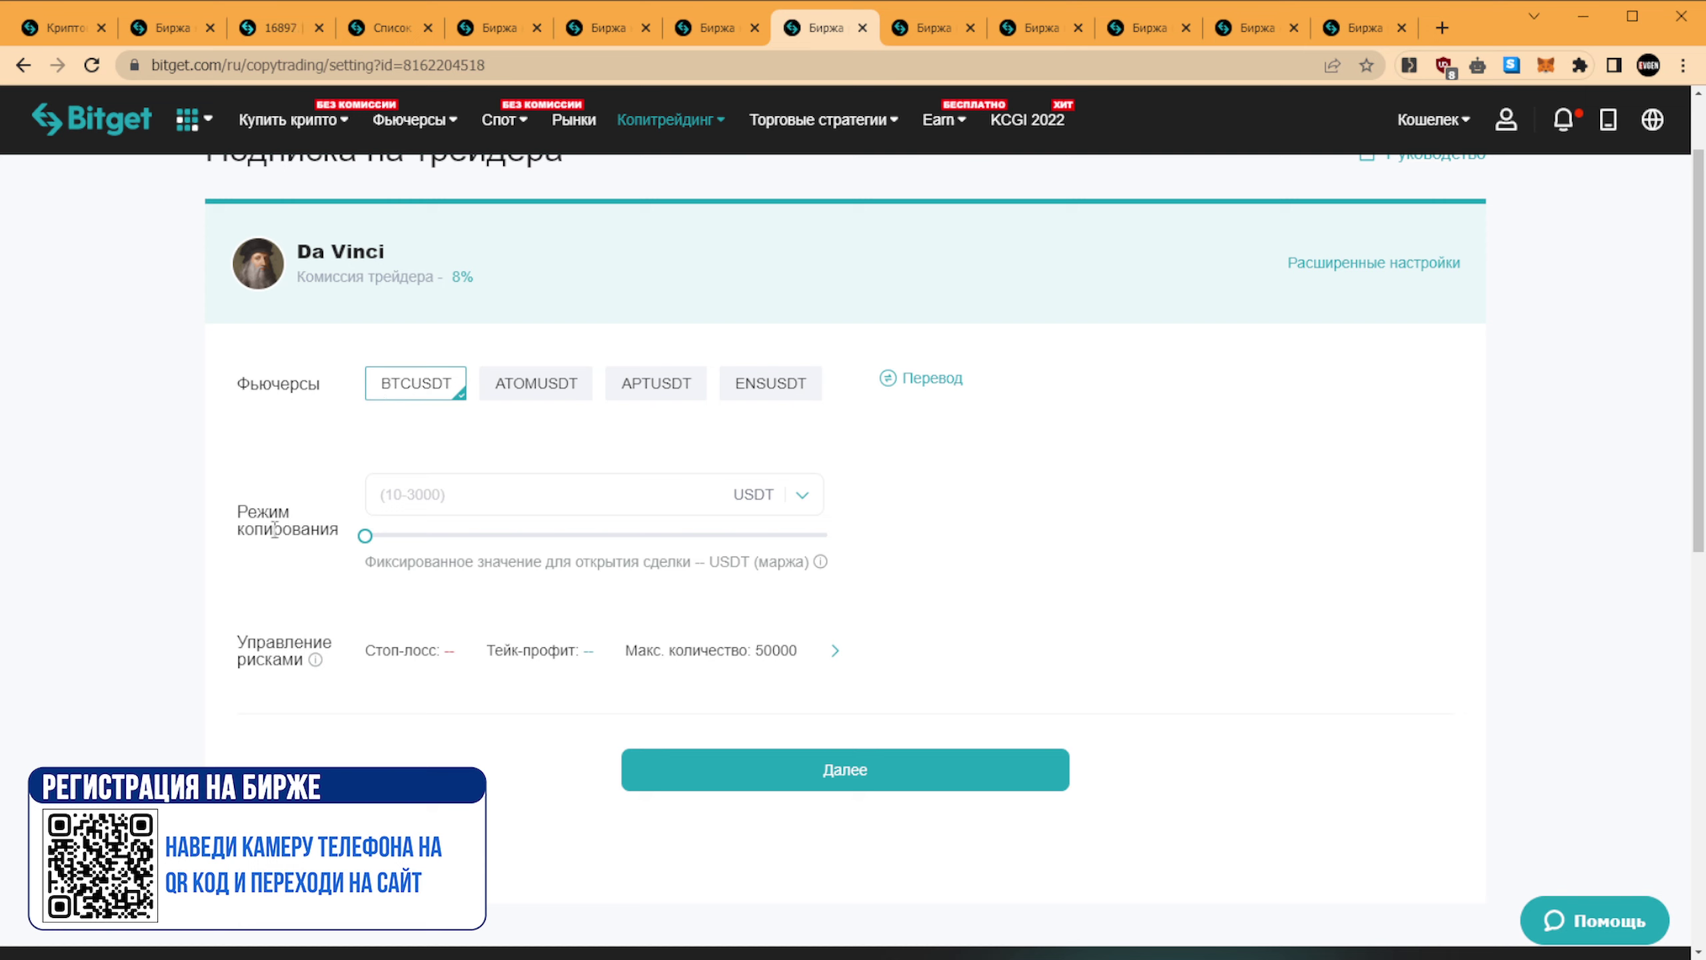
- Set the fixed copy amount per trade to 10 USDT
{"action": "left_click_drag", "start_coordinate": [231, 504], "coordinate": [869, 564]}
{"action": "left_click", "coordinate": [902, 596]}
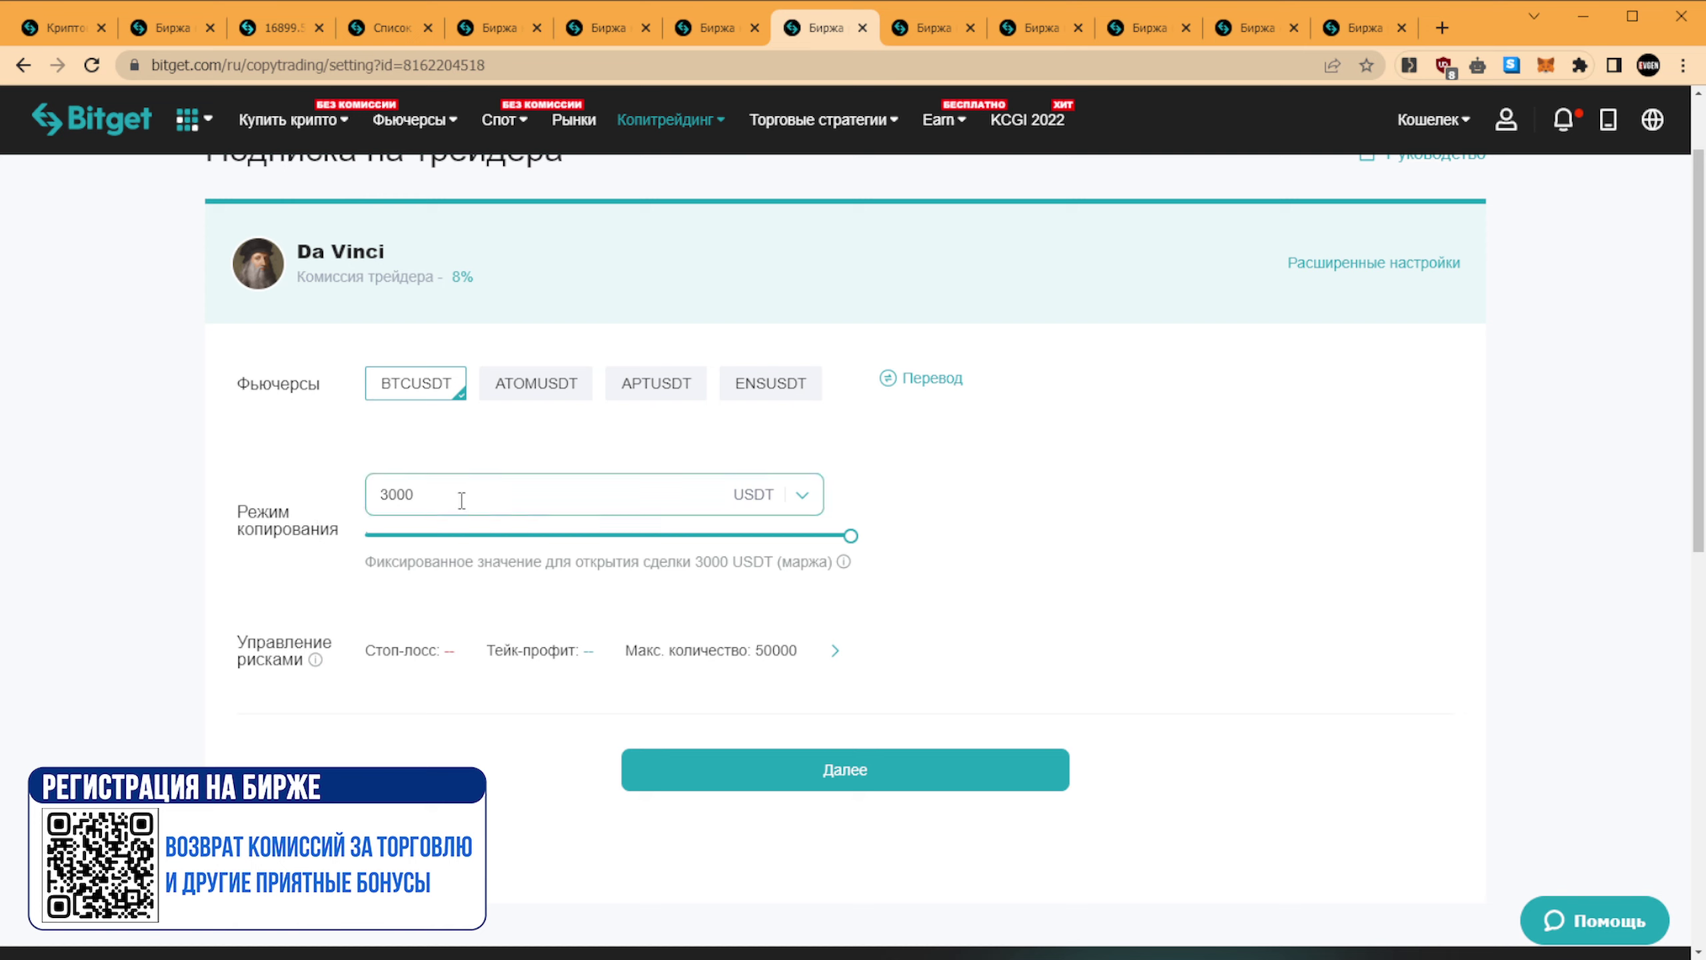
{"action": "left_click_drag", "start_coordinate": [456, 498], "coordinate": [295, 500]}
{"action": "type", "text": "10"}
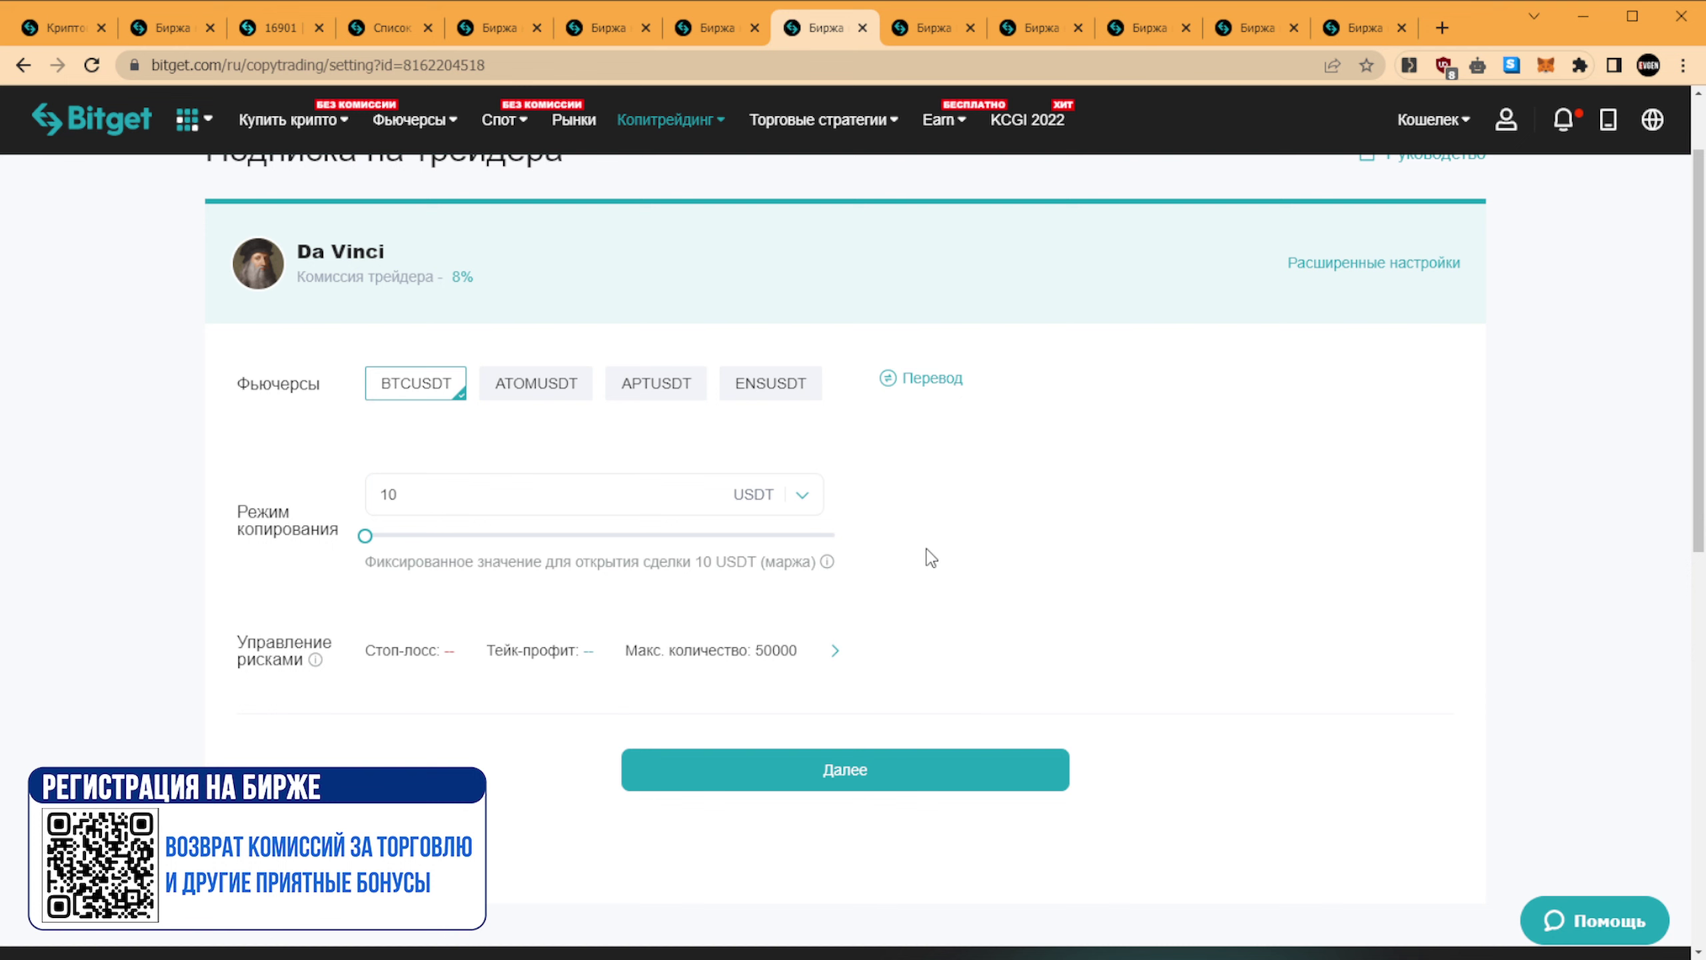
- Switch the copy mode from fixed amount to multiplier and try a multiplier of 10 followed by 3
{"action": "left_click", "coordinate": [802, 498]}
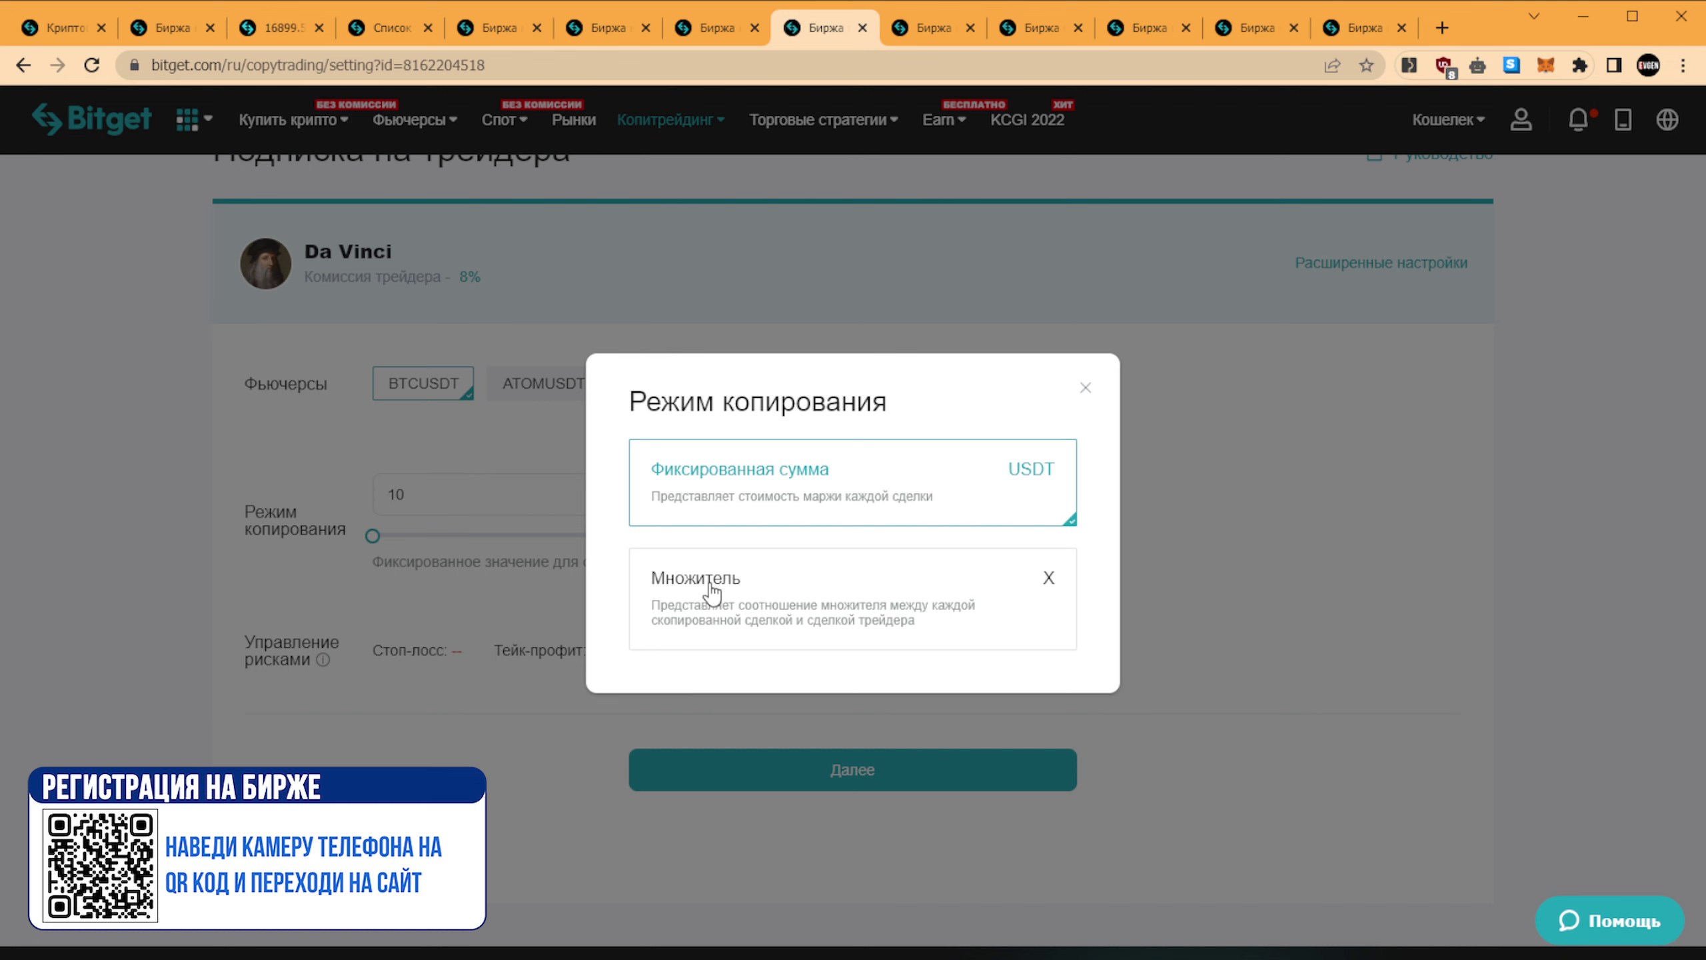
{"action": "left_click", "coordinate": [770, 606]}
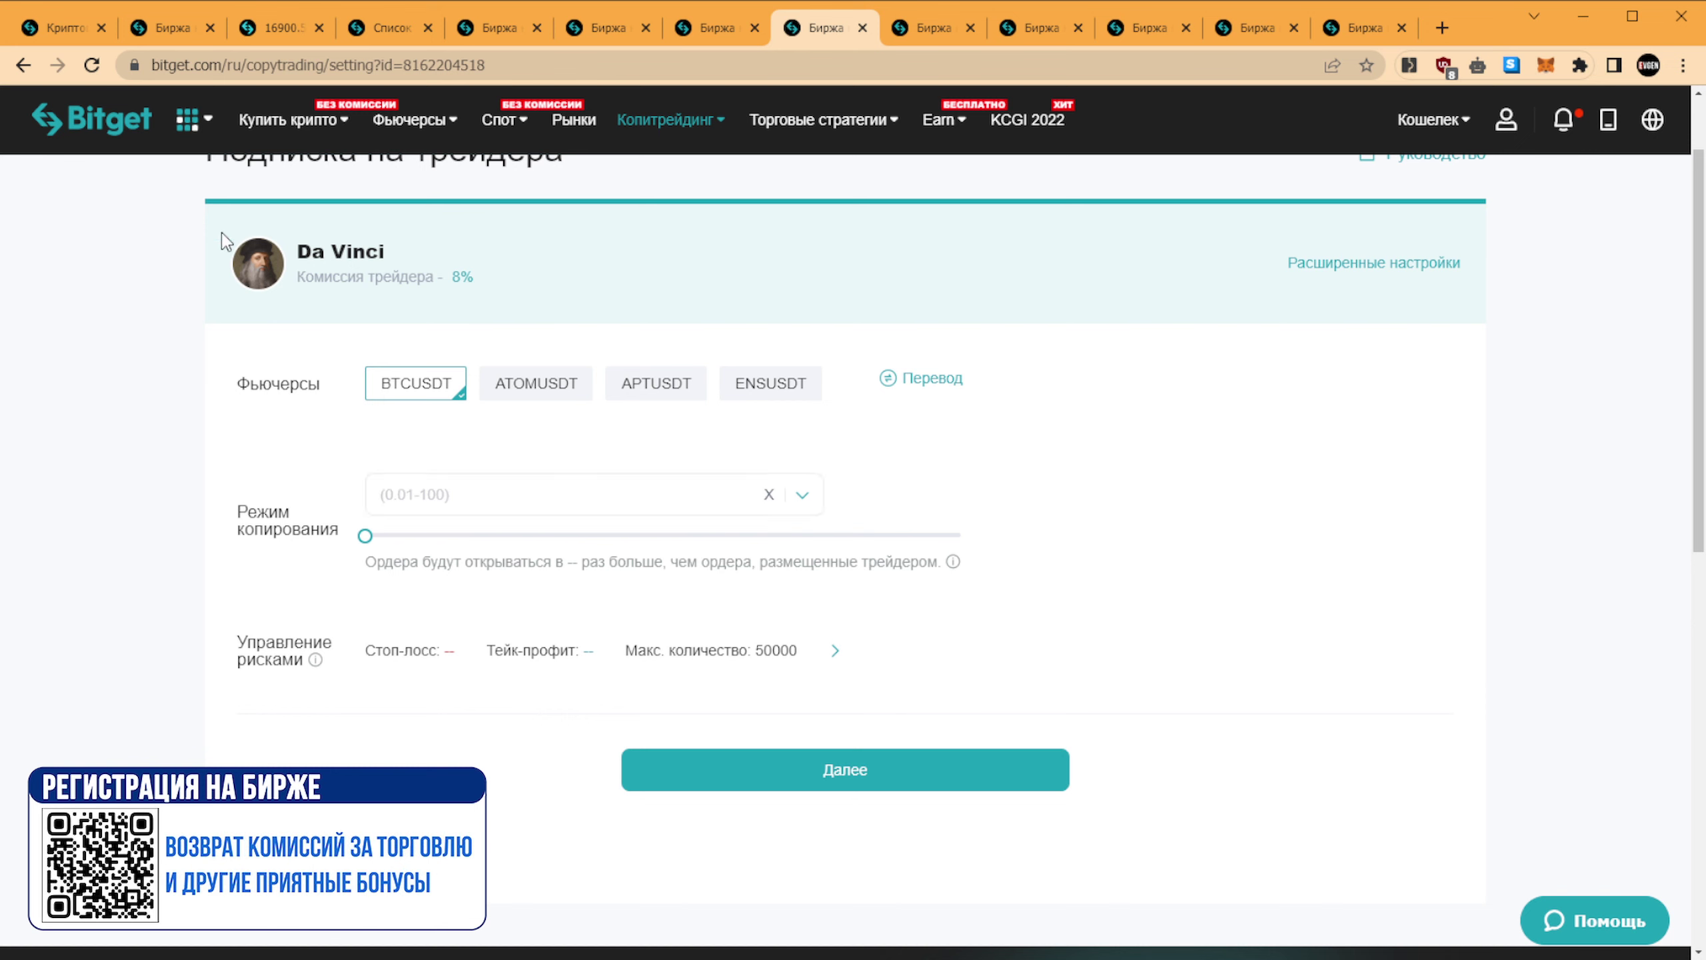
{"action": "left_click", "coordinate": [491, 501]}
{"action": "type", "text": "19"}
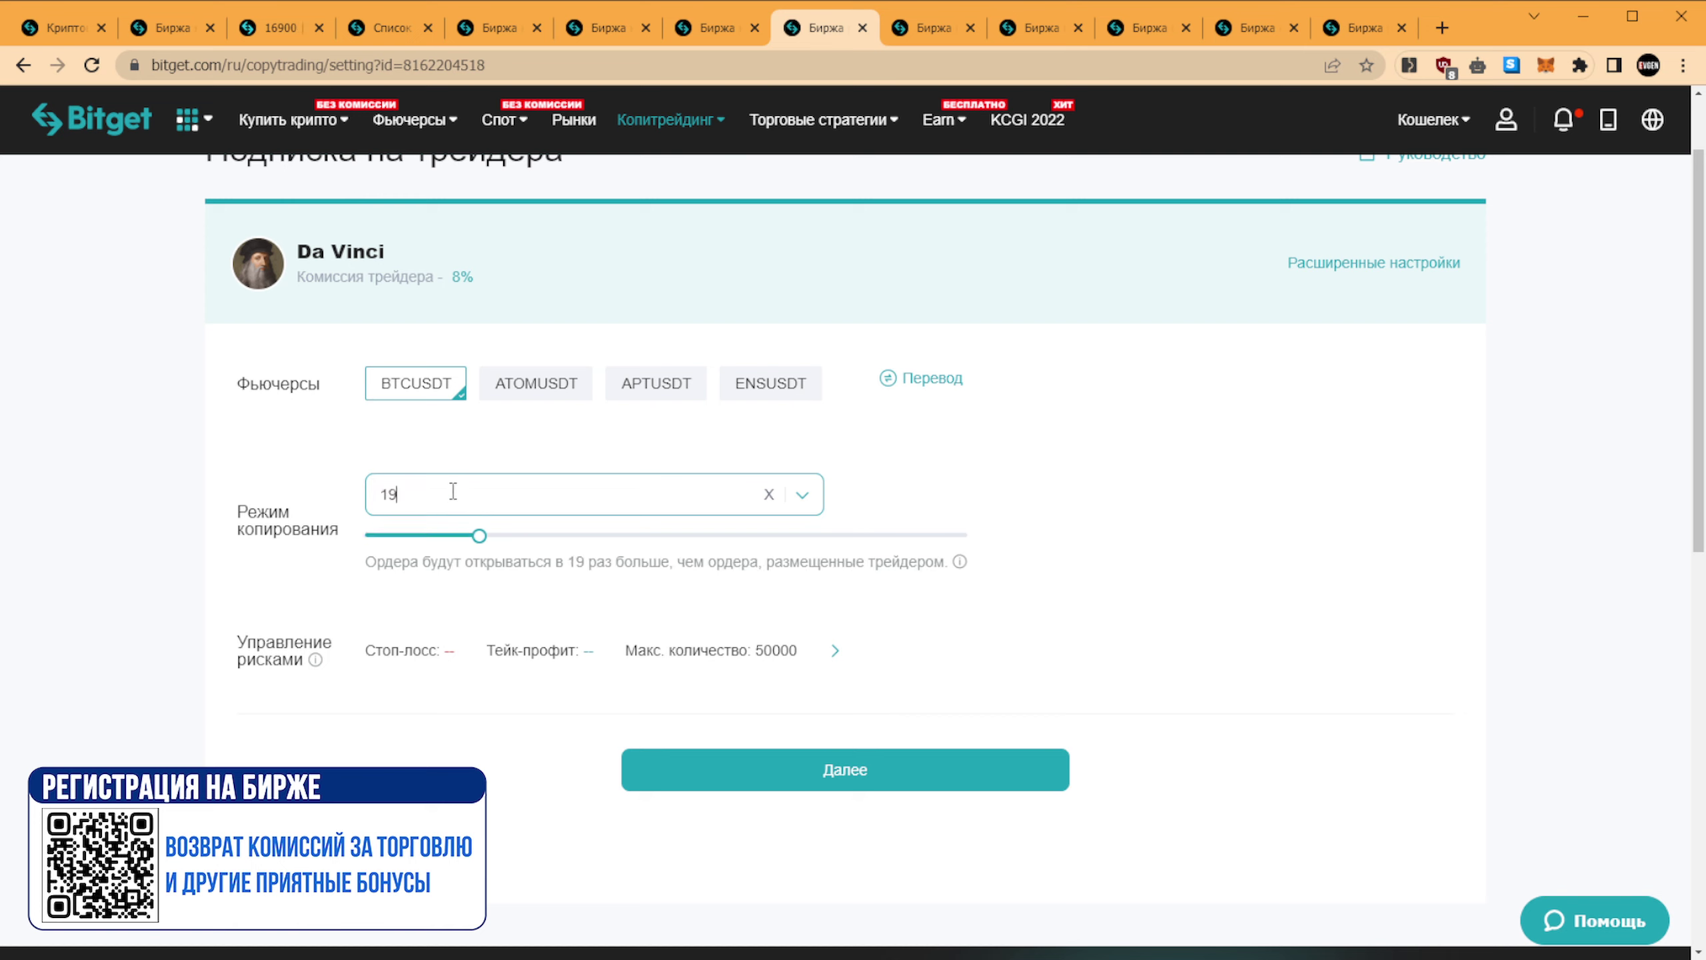
{"action": "type", "text": "0"}
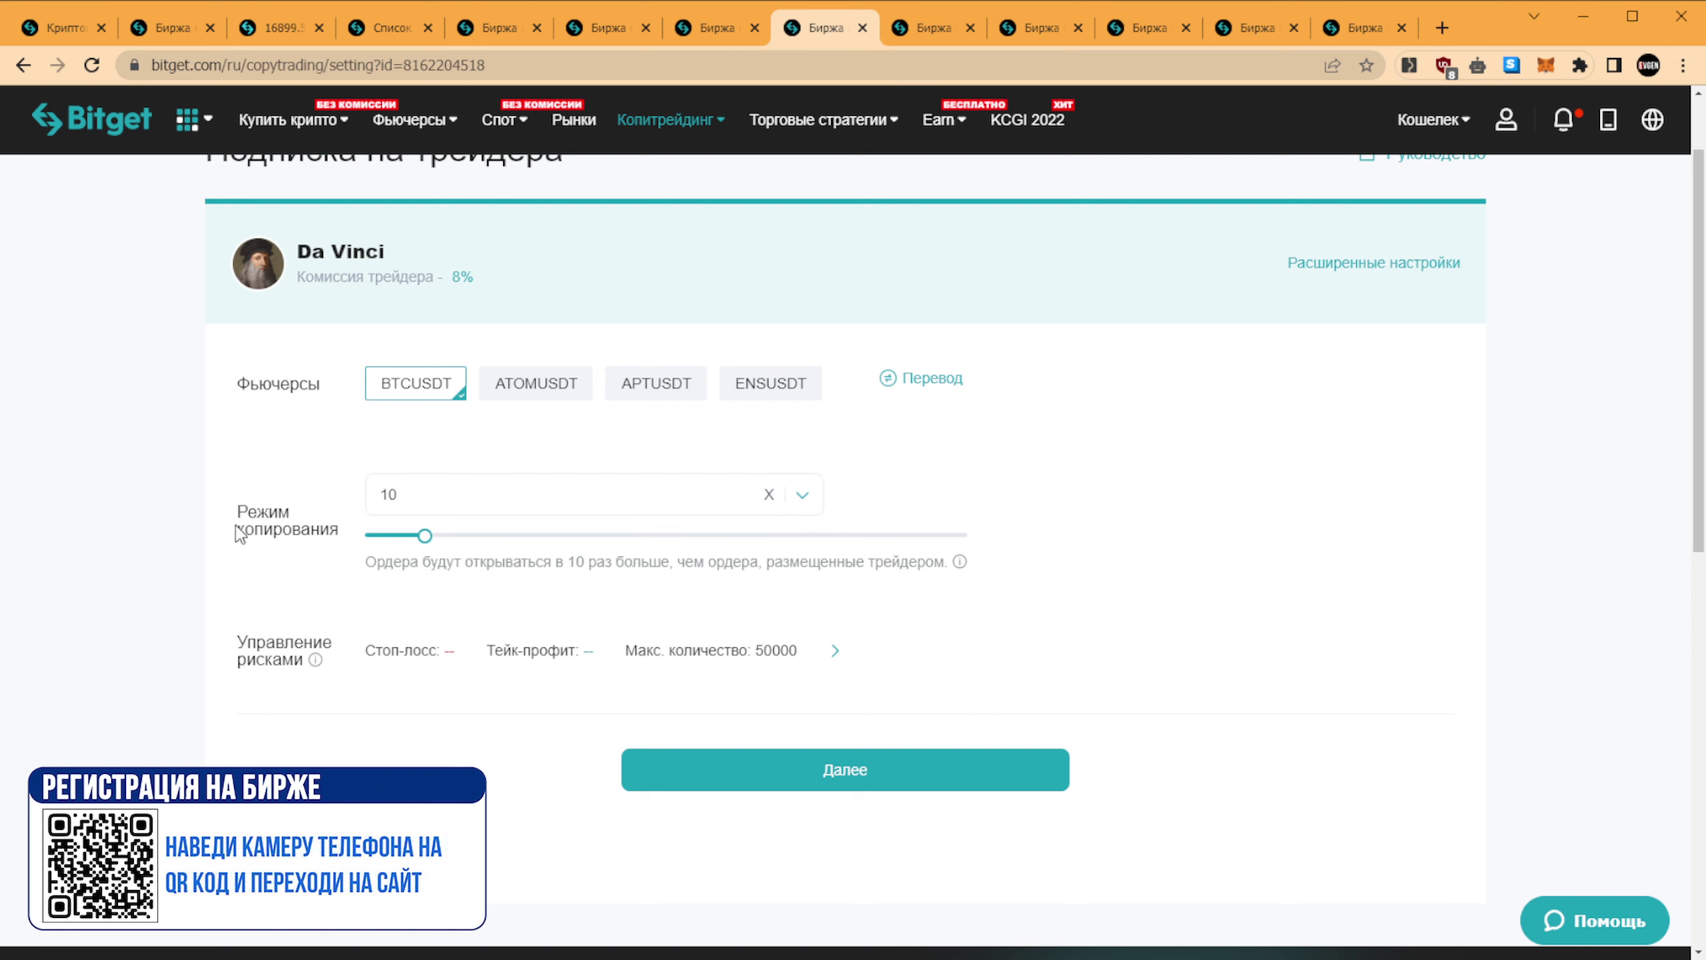
{"action": "left_click_drag", "start_coordinate": [573, 563], "coordinate": [680, 559]}
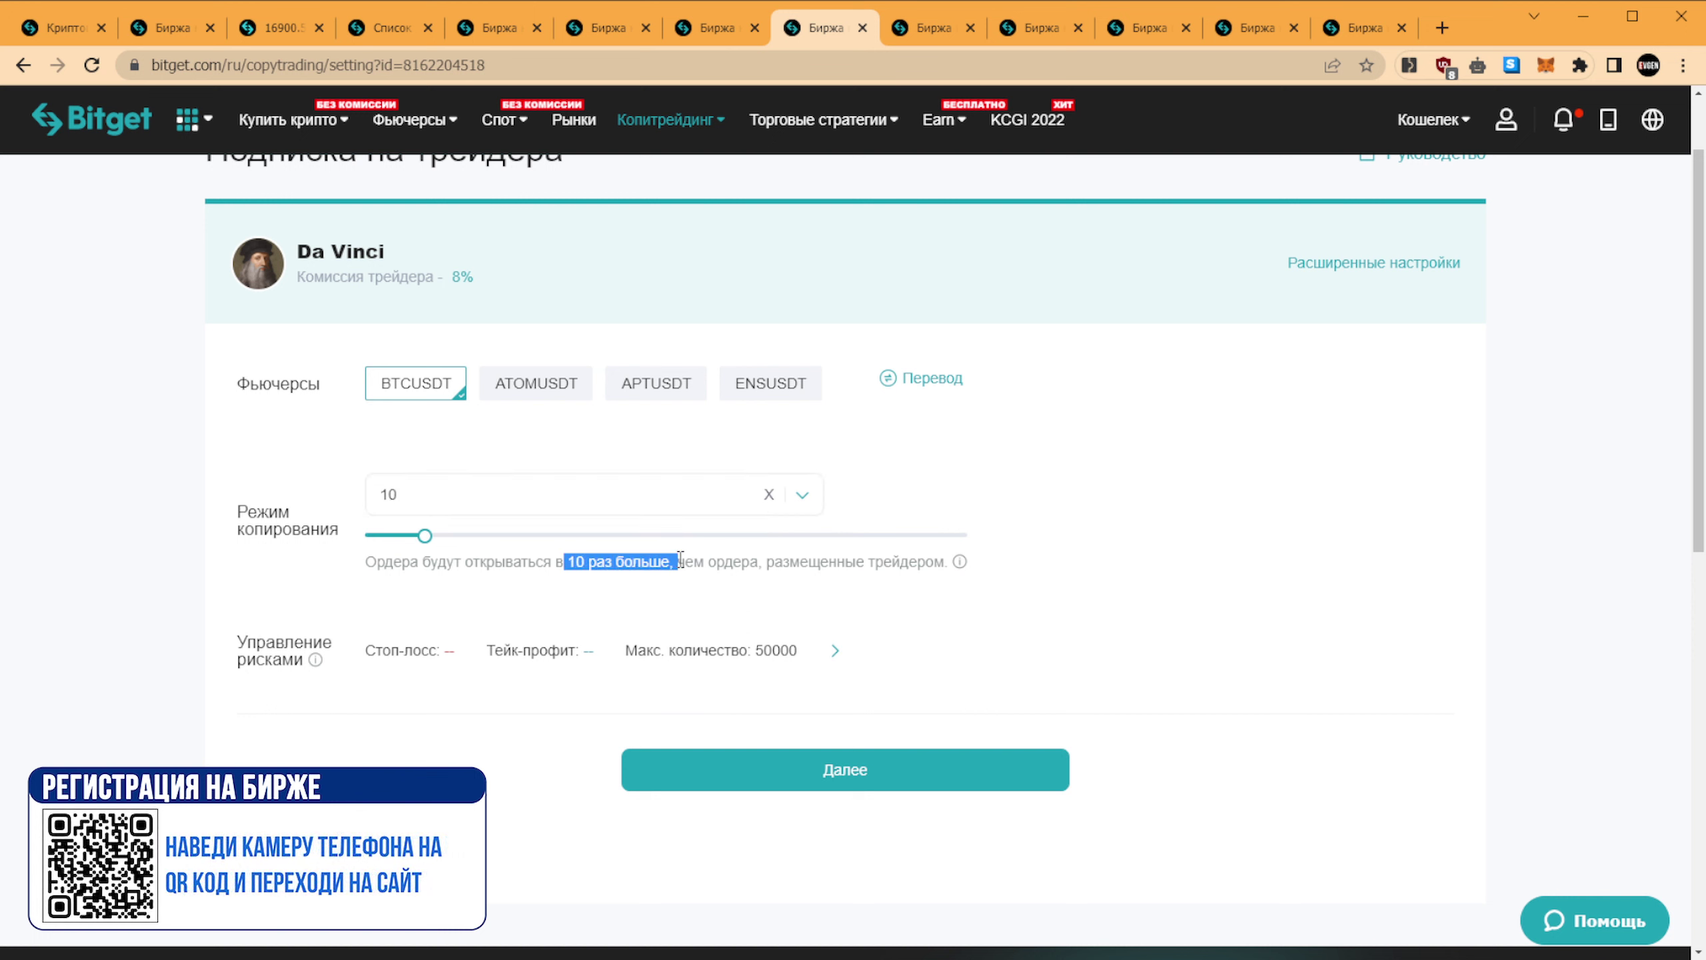
{"action": "left_click", "coordinate": [414, 494]}
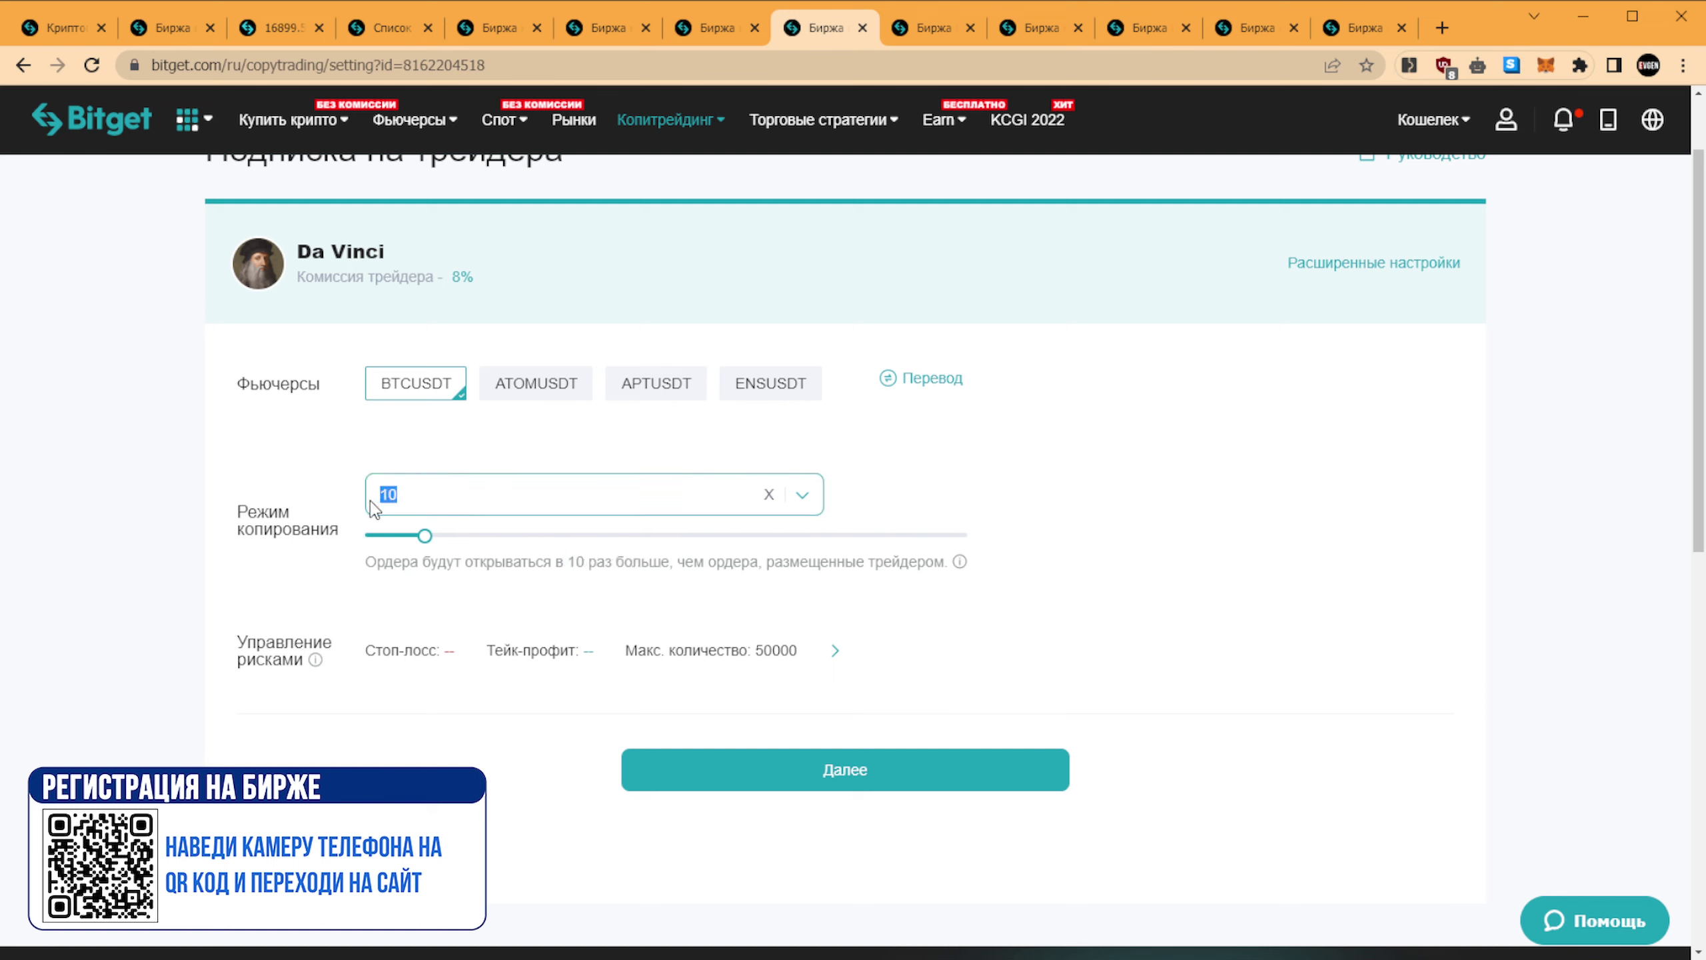
{"action": "type", "text": "3"}
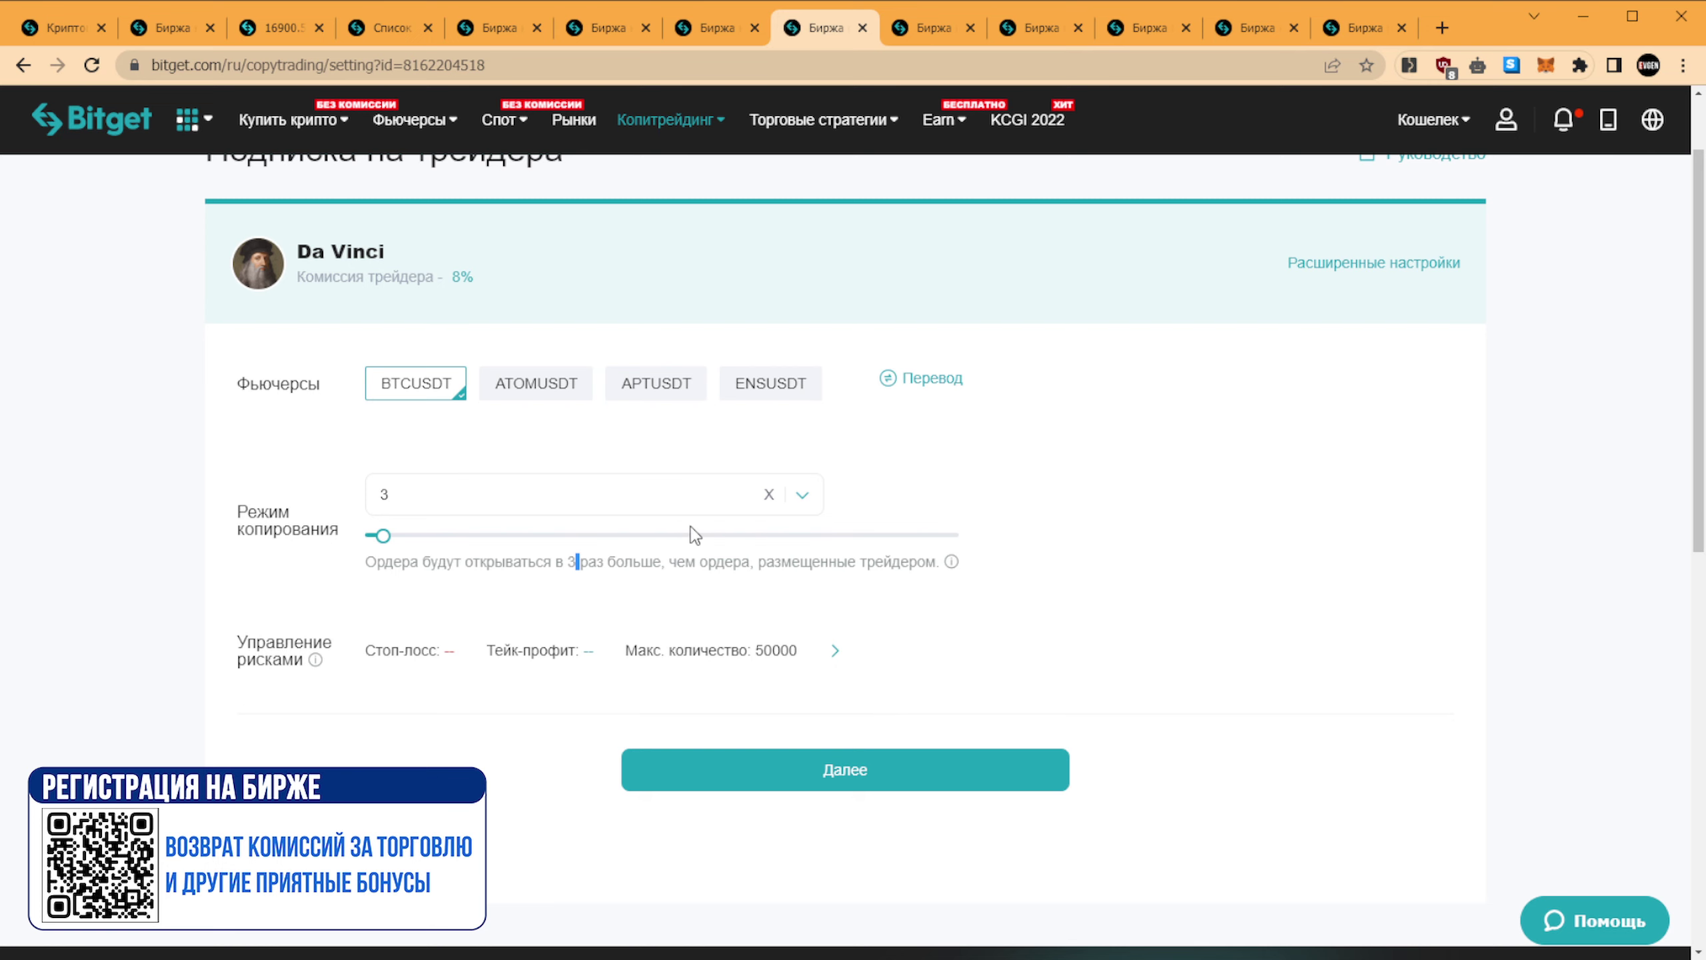
- Look at the leverage settings on the BTCUSDT futures page and the QM- Community profile, then return to the Da Vinci subscription settings
{"action": "mouse_move", "coordinate": [332, 108]}
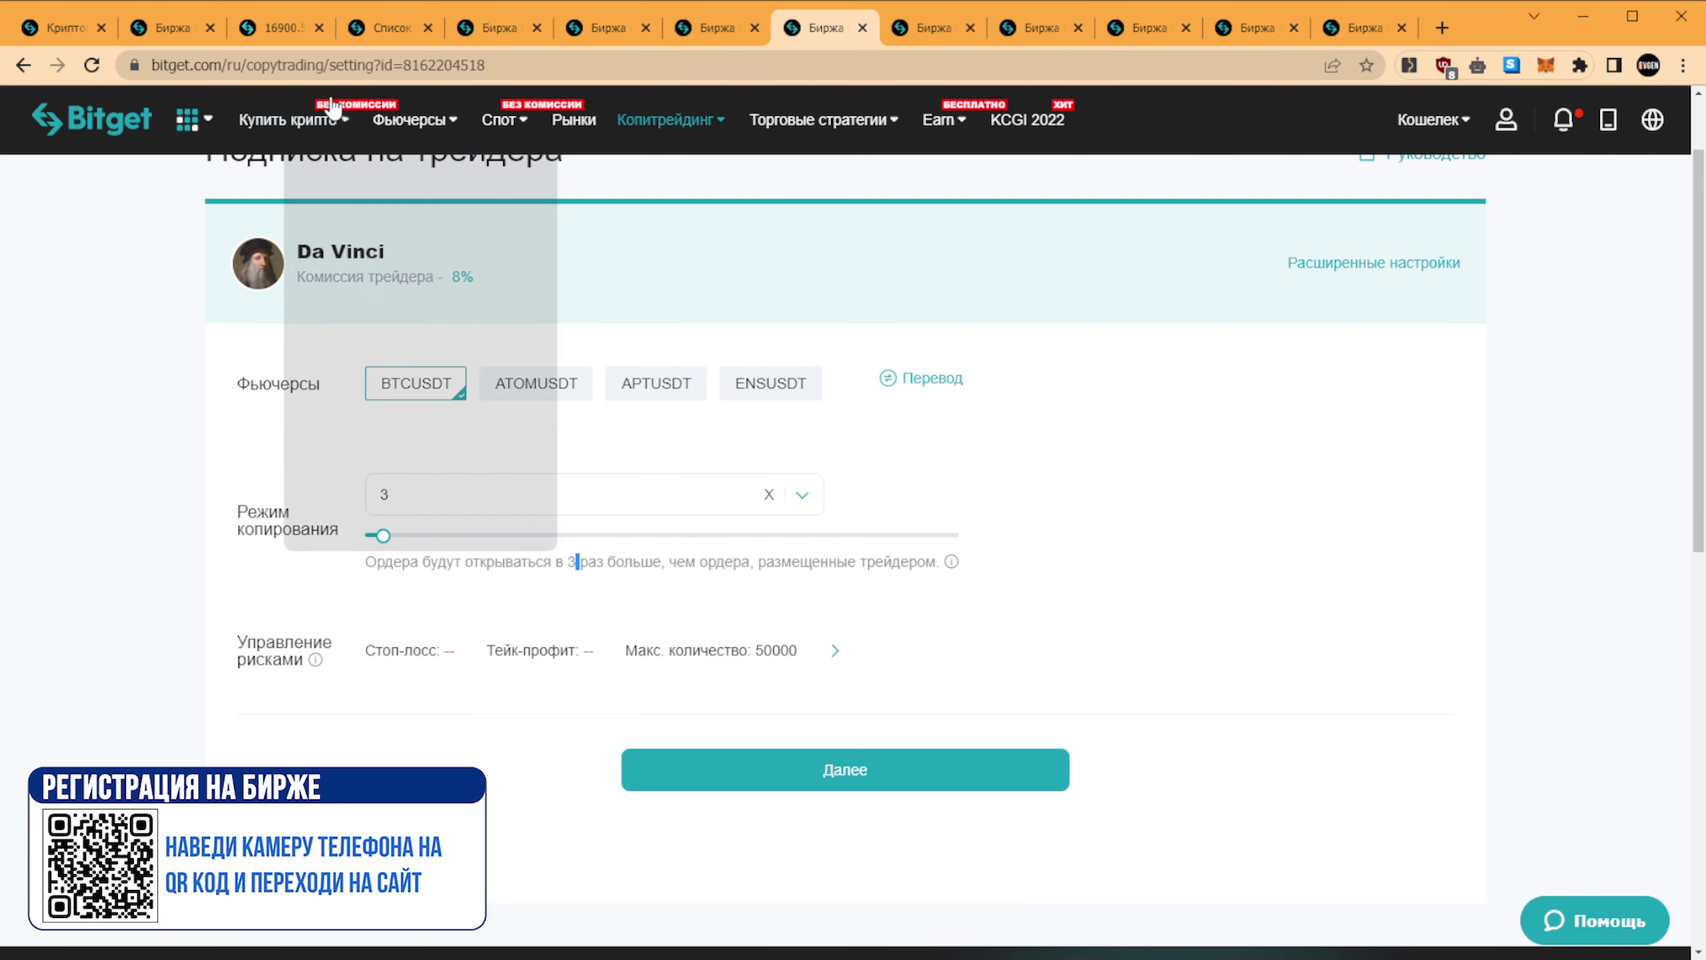
{"action": "left_click", "coordinate": [293, 29]}
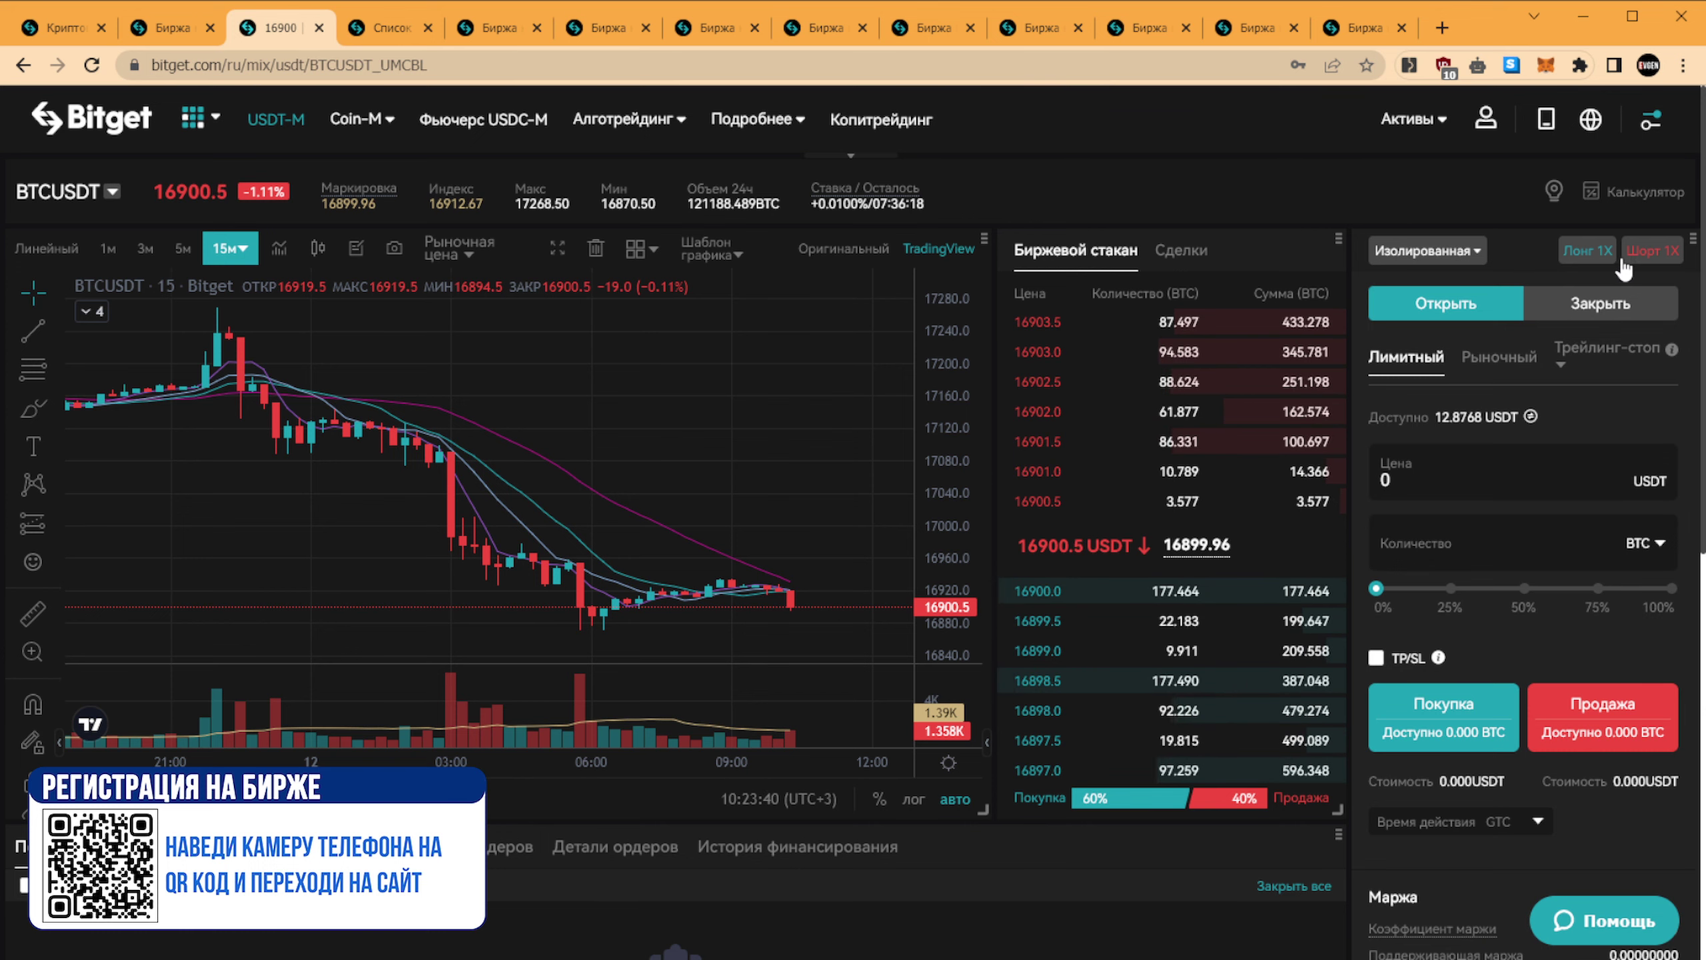
{"action": "left_click", "coordinate": [701, 37]}
{"action": "left_click", "coordinate": [614, 28]}
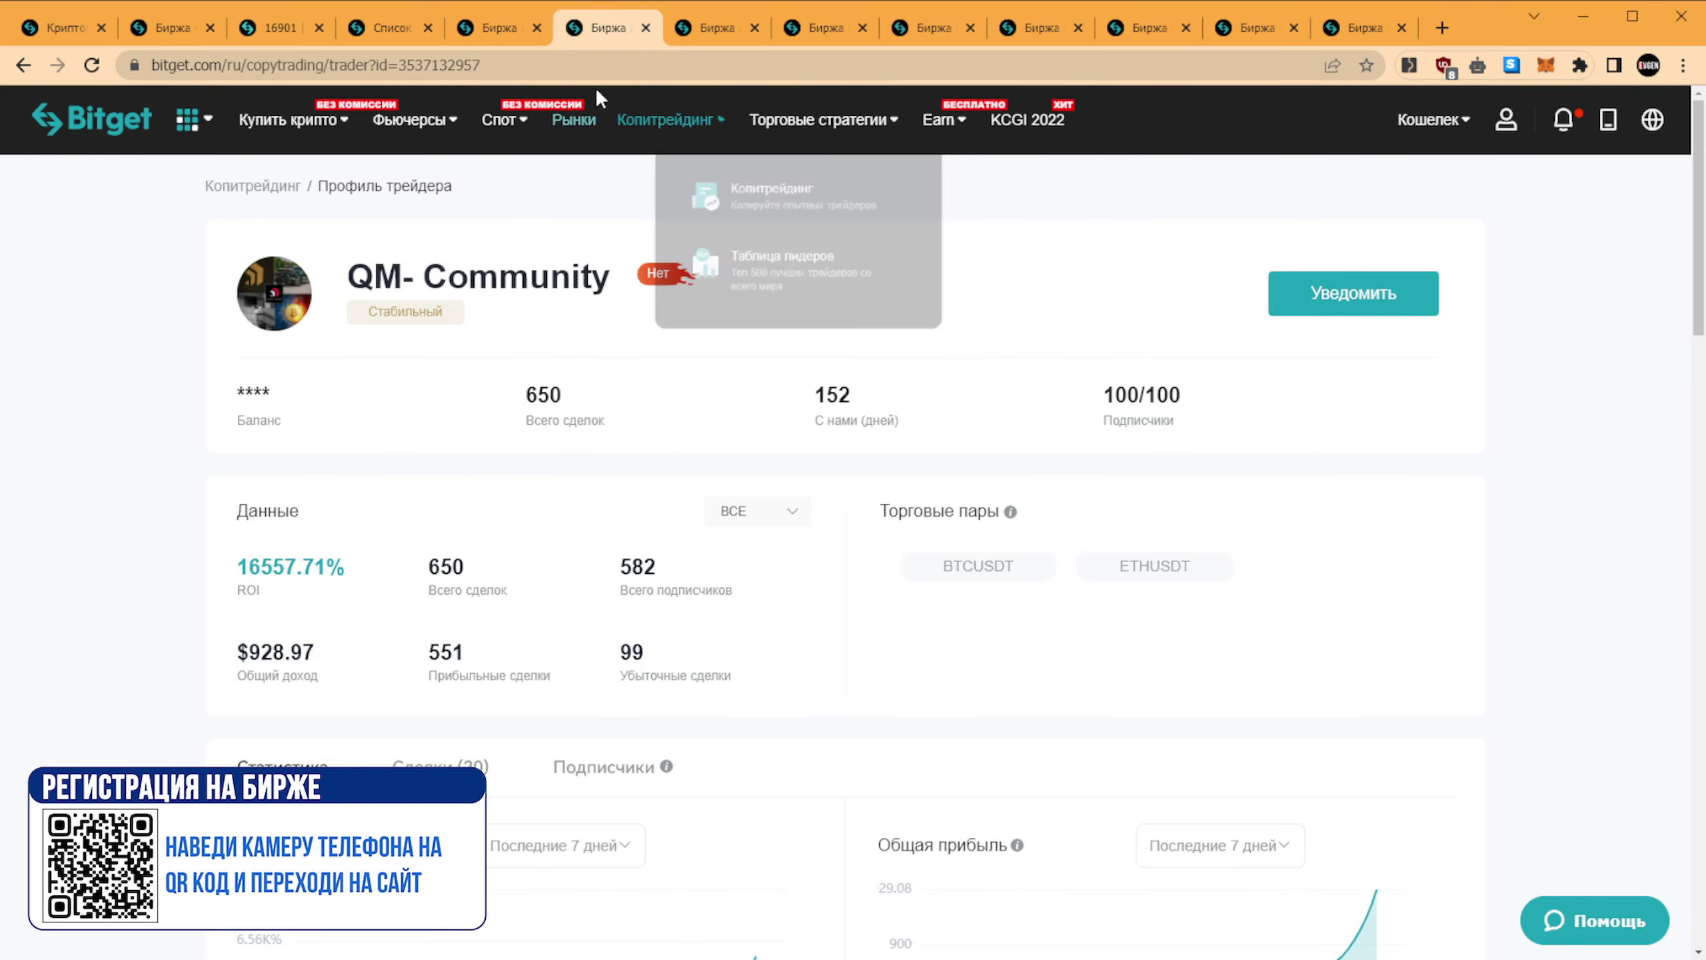
{"action": "left_click", "coordinate": [805, 28]}
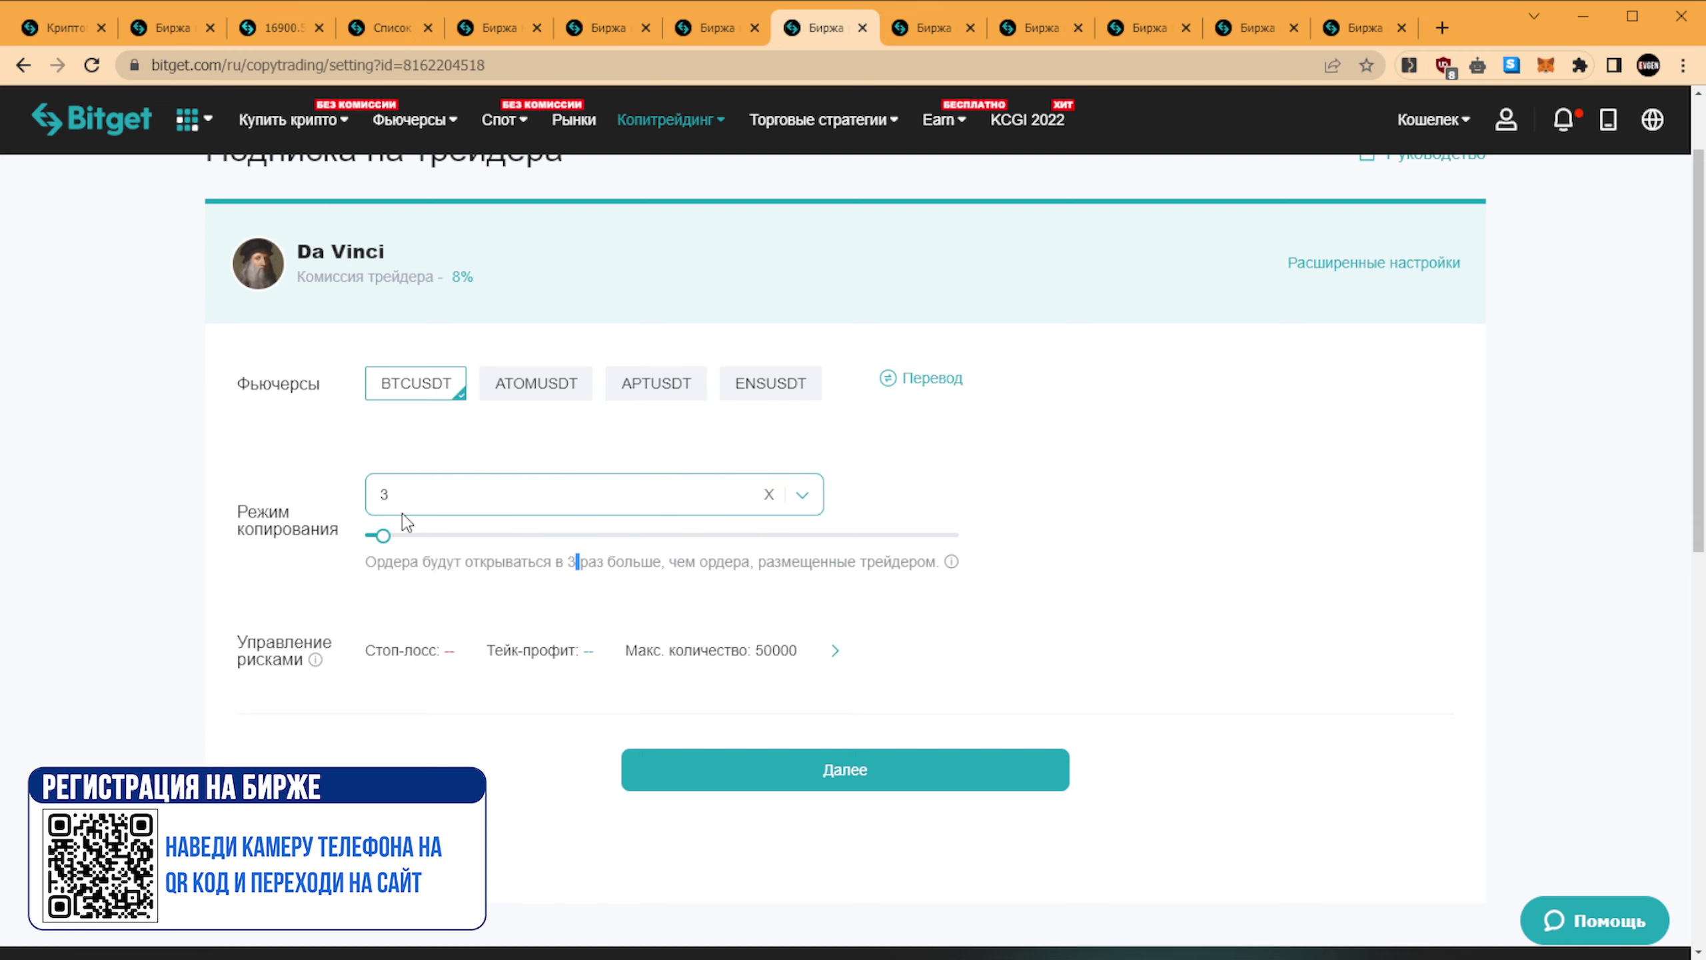
{"action": "left_click", "coordinate": [277, 34]}
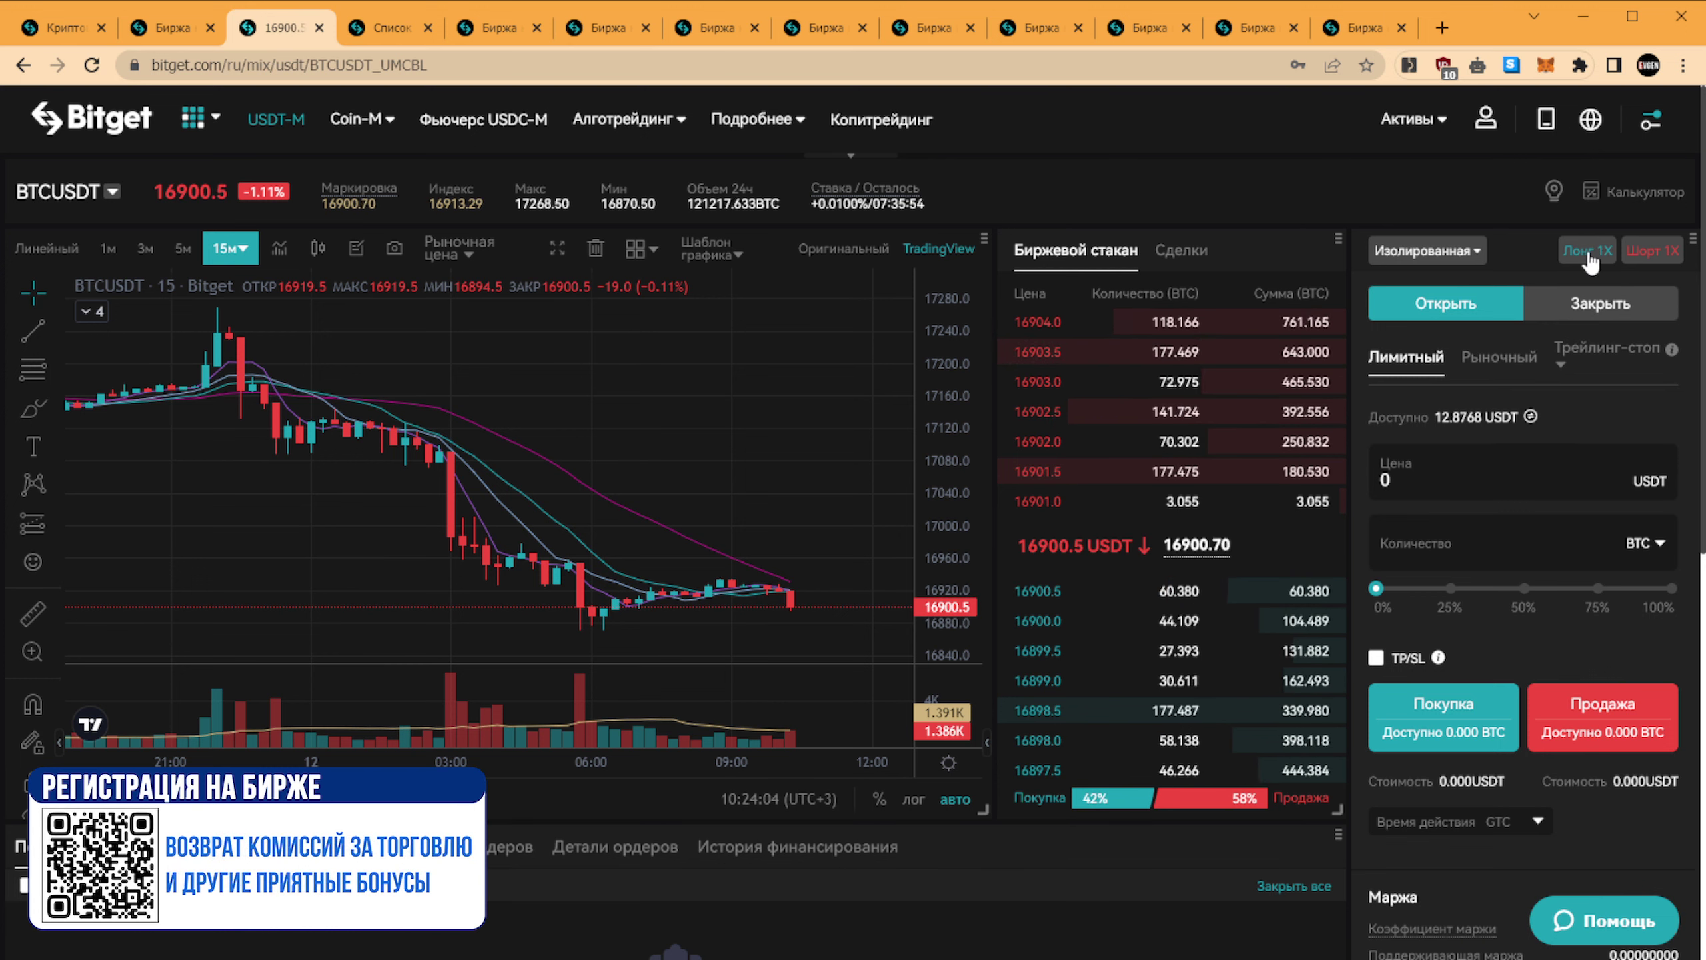
{"action": "left_click", "coordinate": [620, 37]}
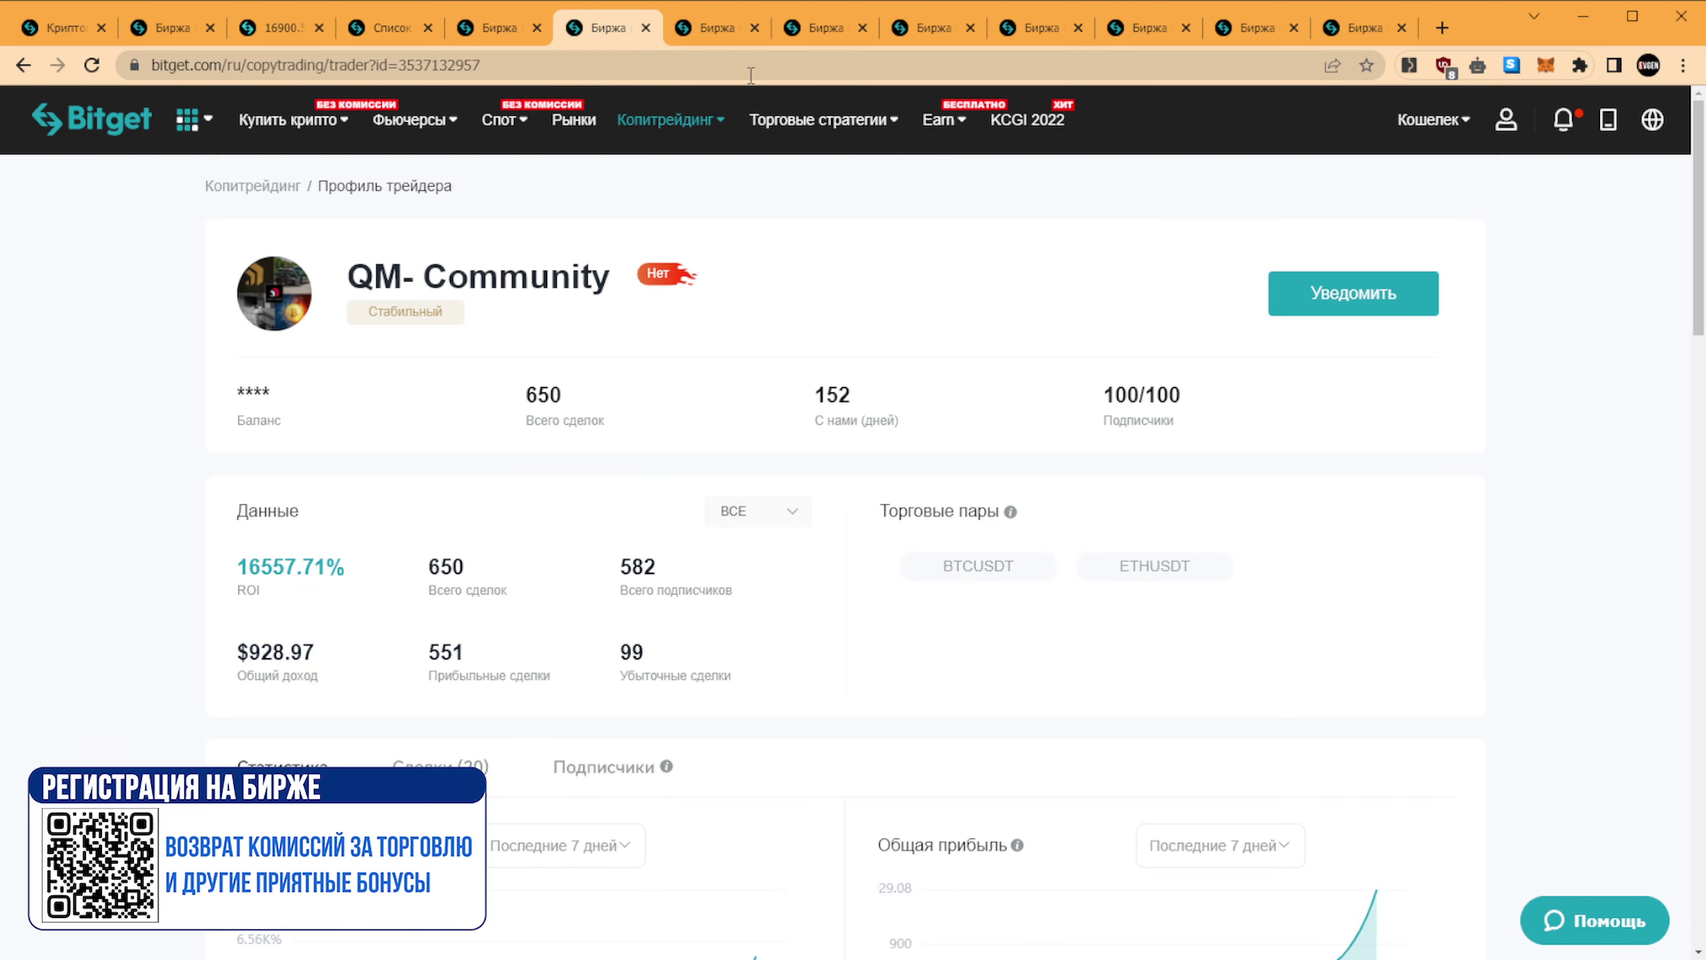
{"action": "left_click", "coordinate": [721, 35]}
{"action": "scroll", "coordinate": [786, 462], "scroll_direction": "up", "scroll_amount": 3}
{"action": "left_click", "coordinate": [833, 34]}
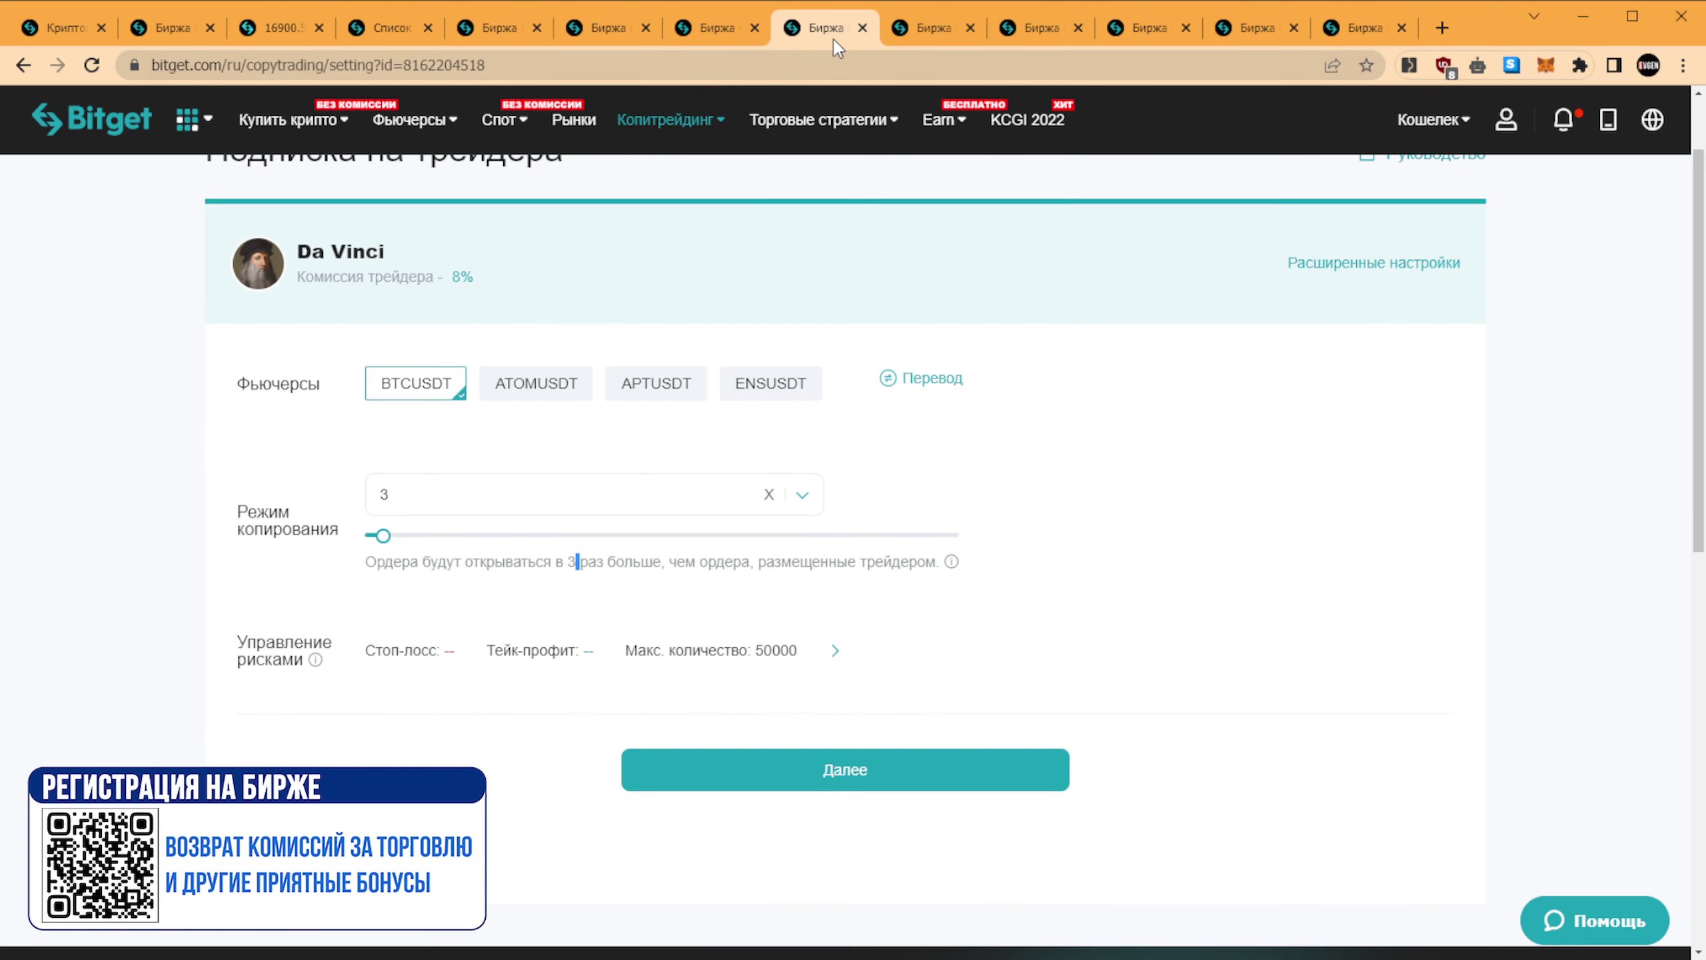
{"action": "left_click", "coordinate": [419, 493]}
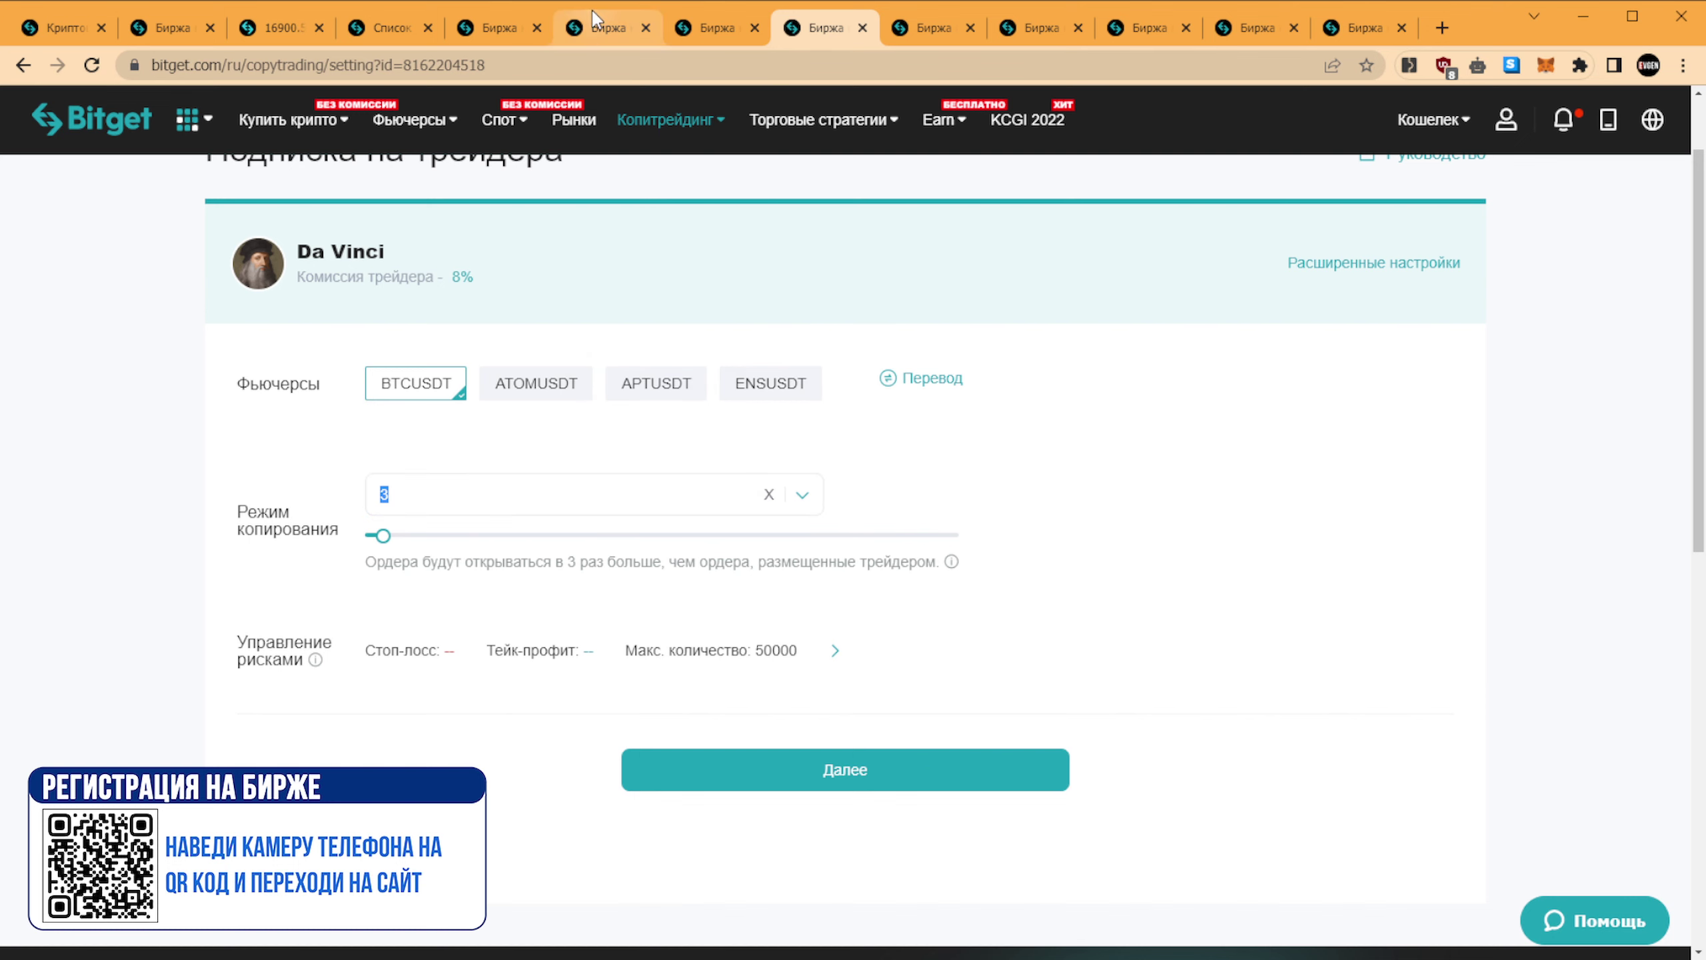
- Examine the open trades of QM- Community and highlight the PnL of the first ETHUSDT short
{"action": "left_click", "coordinate": [598, 26]}
{"action": "scroll", "coordinate": [807, 342], "scroll_direction": "down", "scroll_amount": 4}
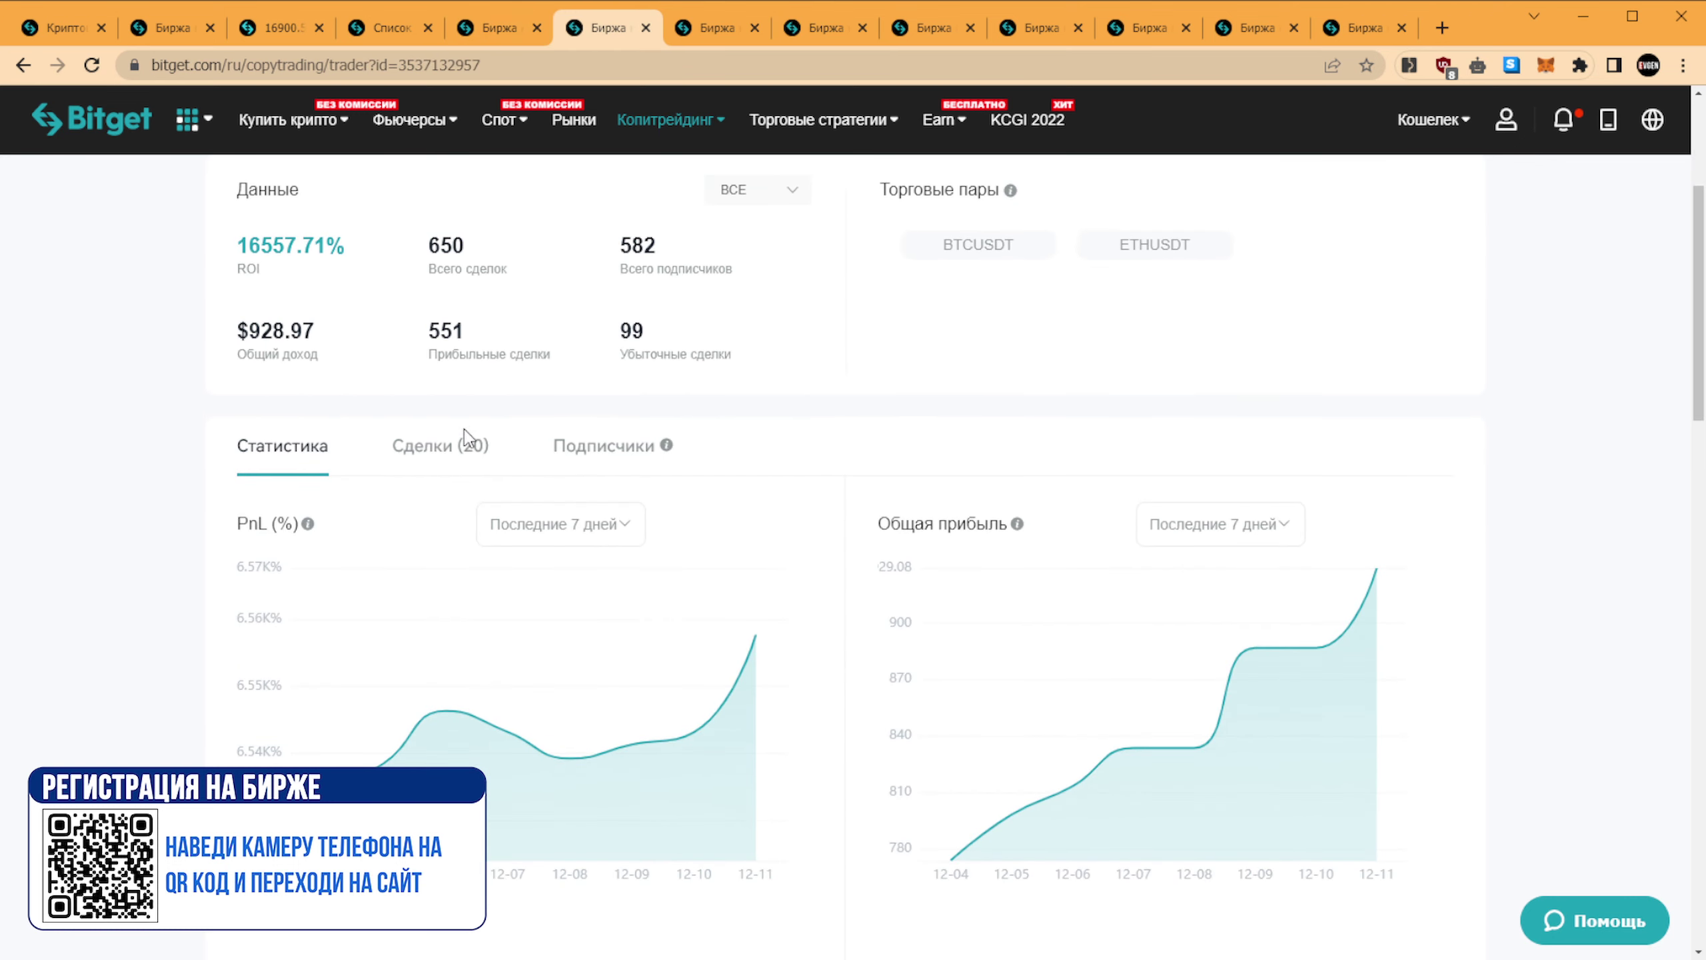
{"action": "left_click", "coordinate": [451, 448]}
{"action": "scroll", "coordinate": [672, 361], "scroll_direction": "down", "scroll_amount": 3}
{"action": "left_click", "coordinate": [483, 304]}
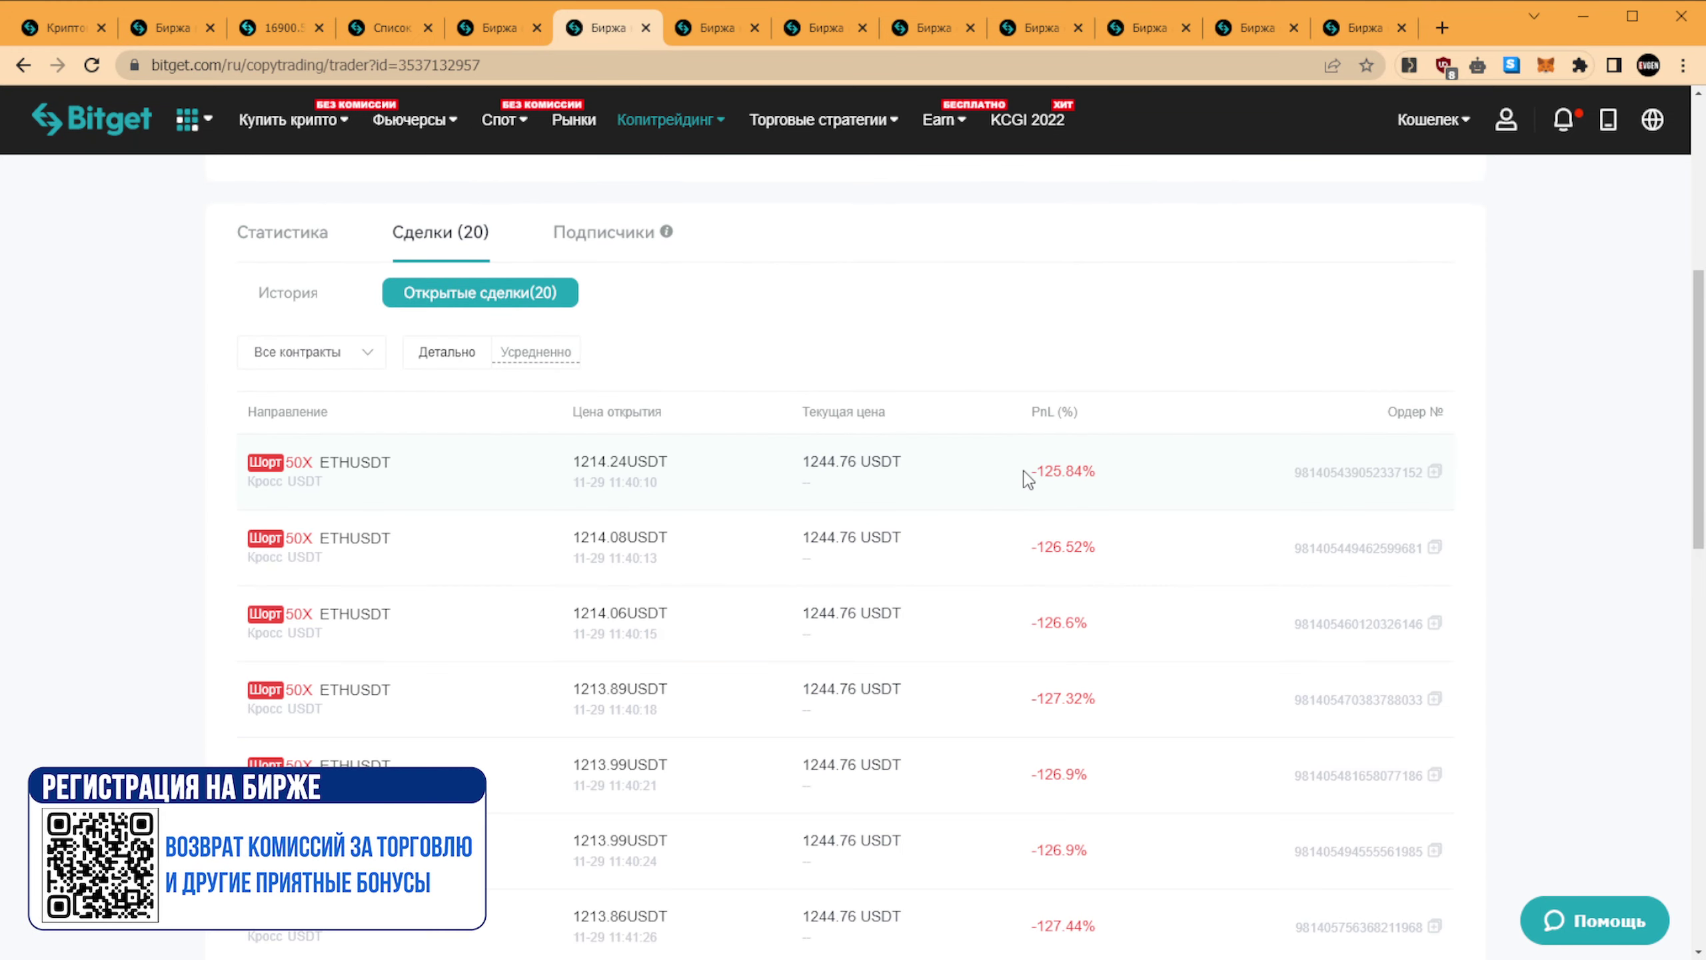
{"action": "left_click_drag", "start_coordinate": [1029, 473], "coordinate": [1149, 477]}
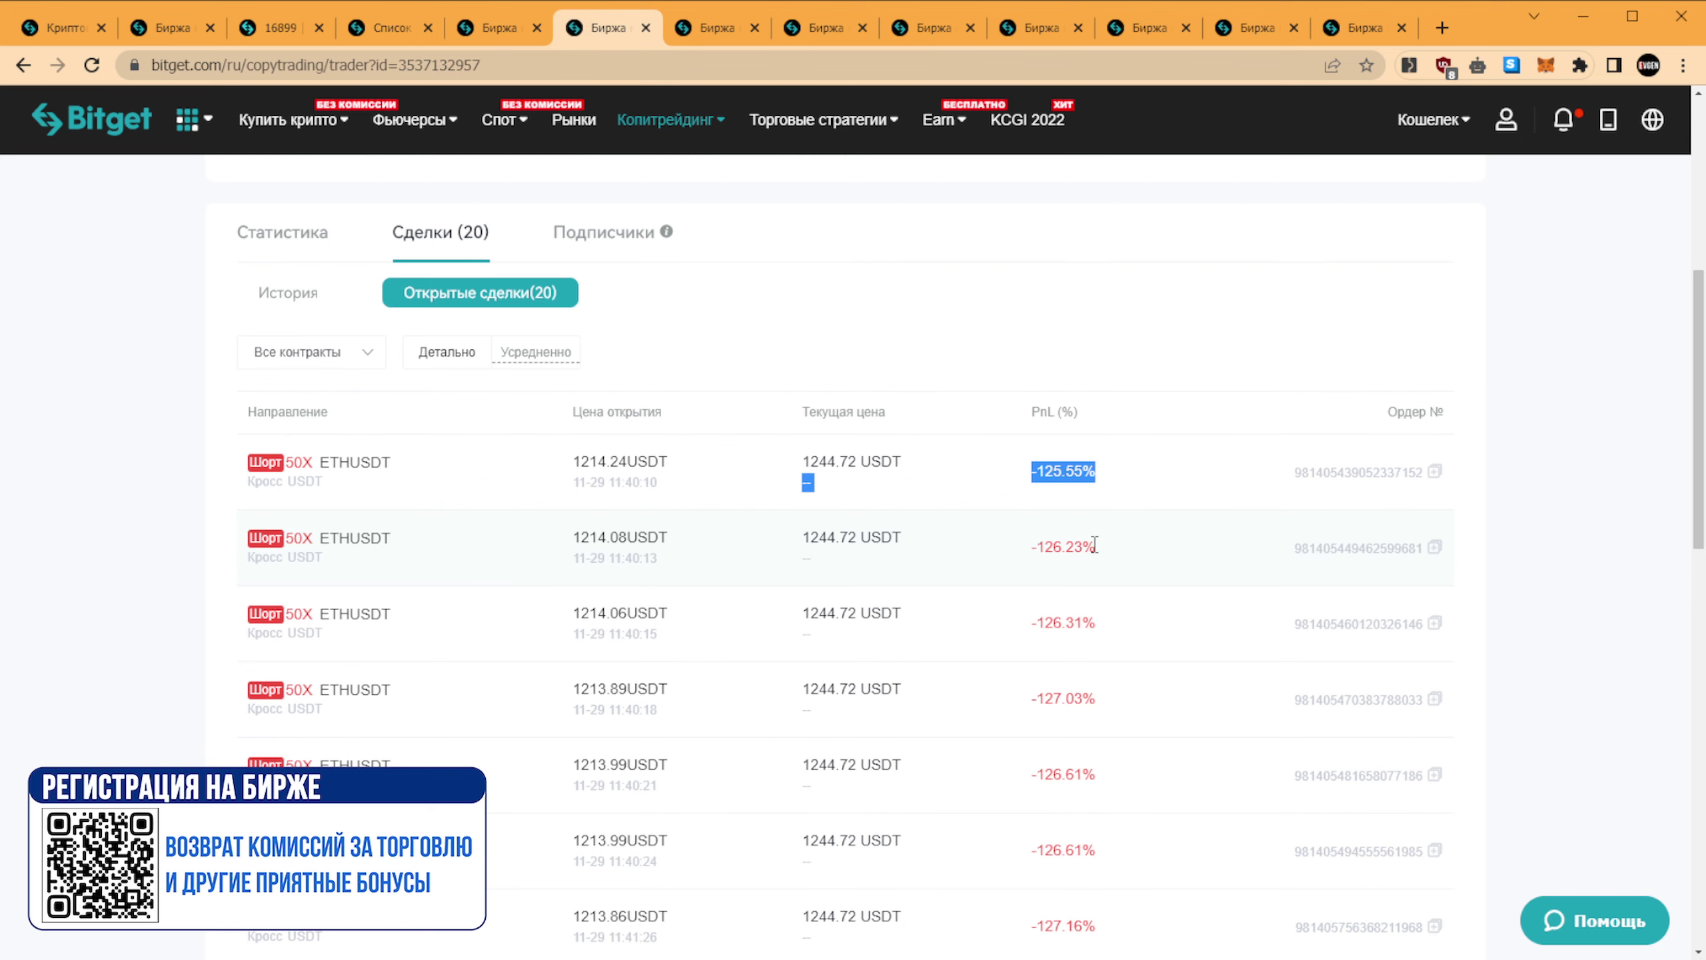
- Return to the Da Vinci subscription and switch its copy mode back to a fixed USDT amount
{"action": "left_click", "coordinate": [809, 30]}
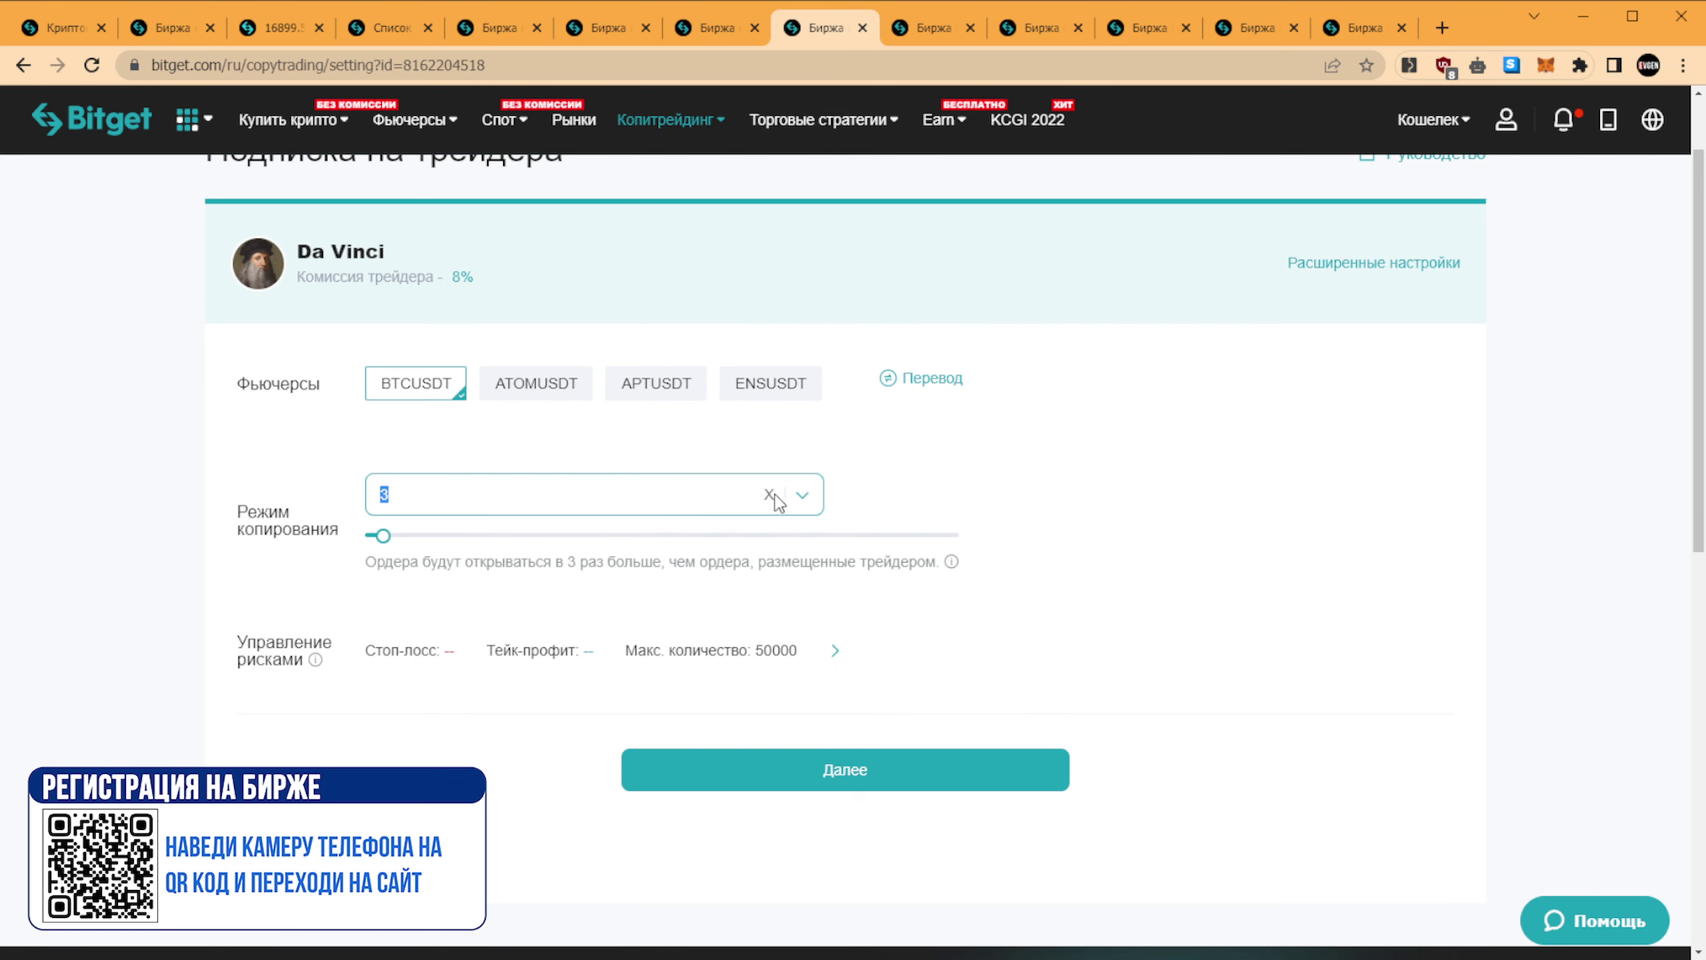
{"action": "left_click", "coordinate": [802, 494]}
{"action": "left_click", "coordinate": [811, 489]}
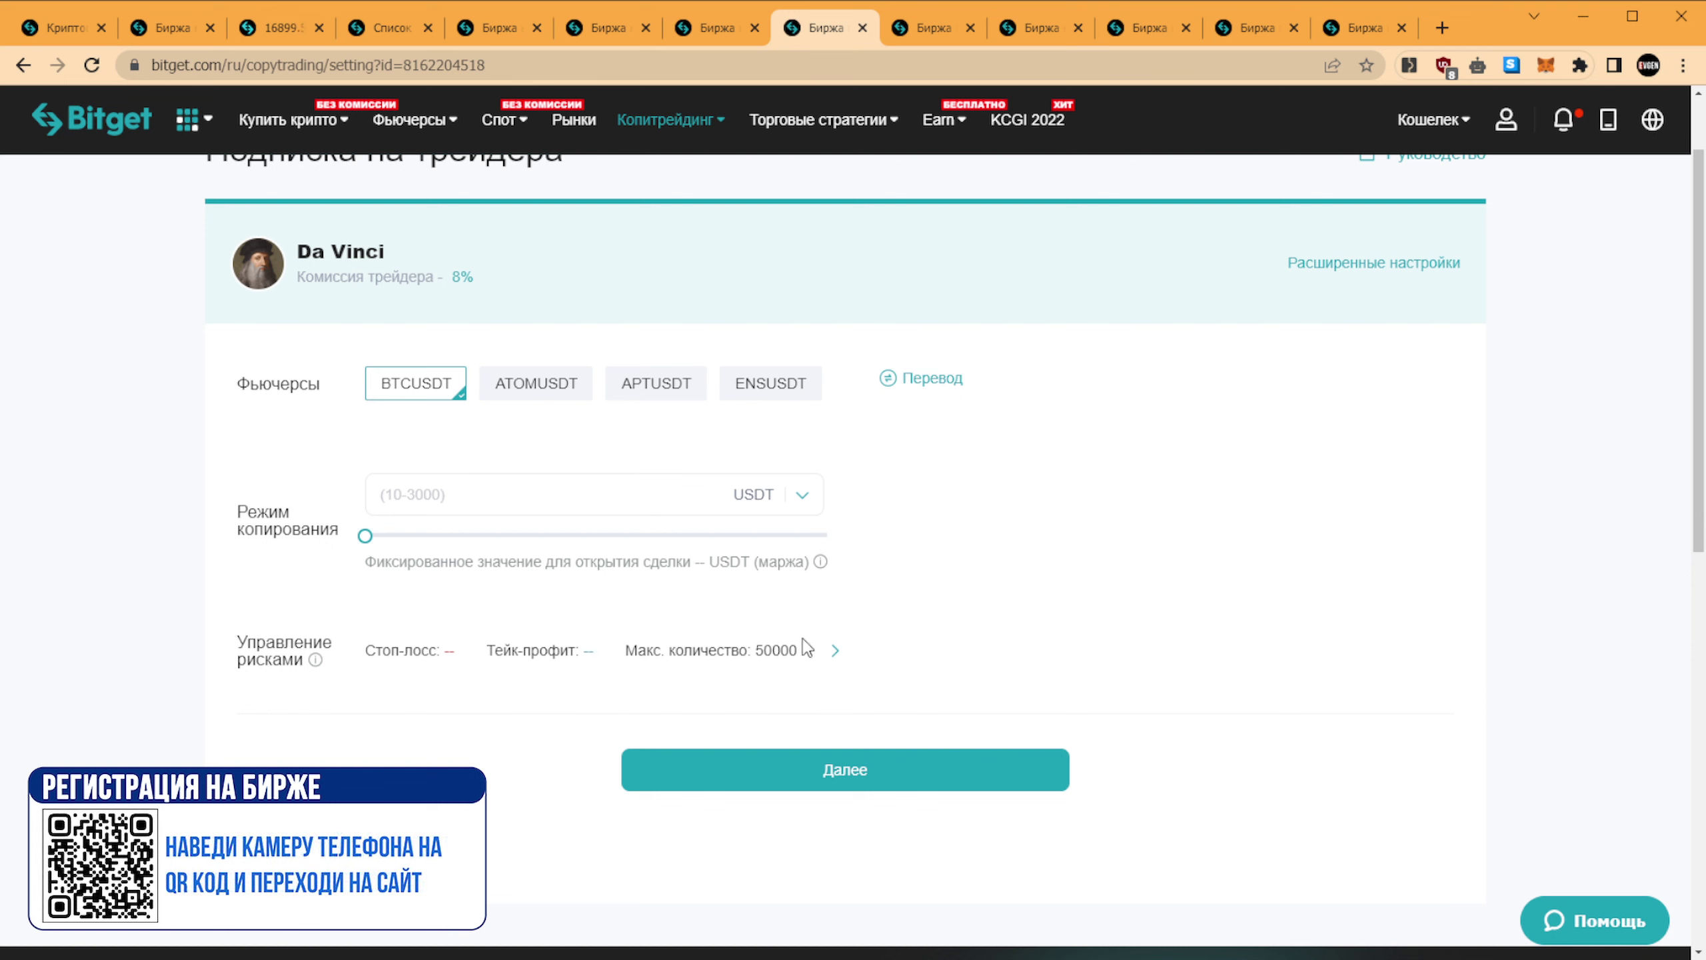
- Open the risk management settings of the Da Vinci subscription and set the stop-loss level to 40%
{"action": "left_click", "coordinate": [833, 651]}
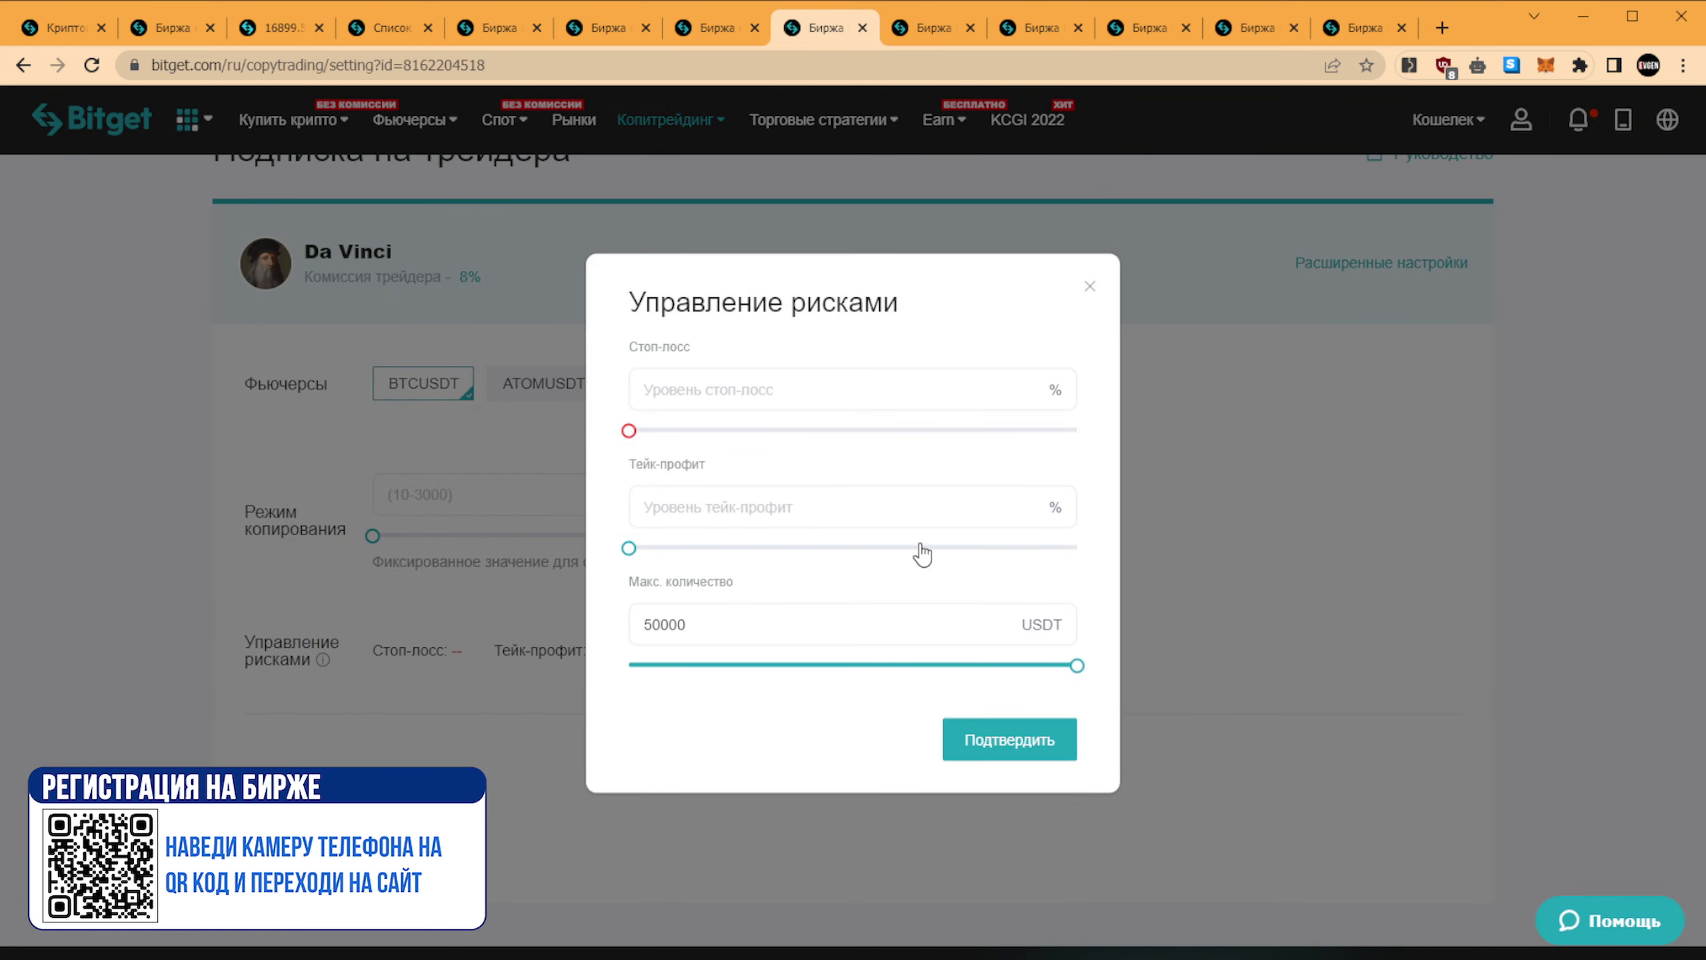
{"action": "left_click_drag", "start_coordinate": [690, 348], "coordinate": [639, 354]}
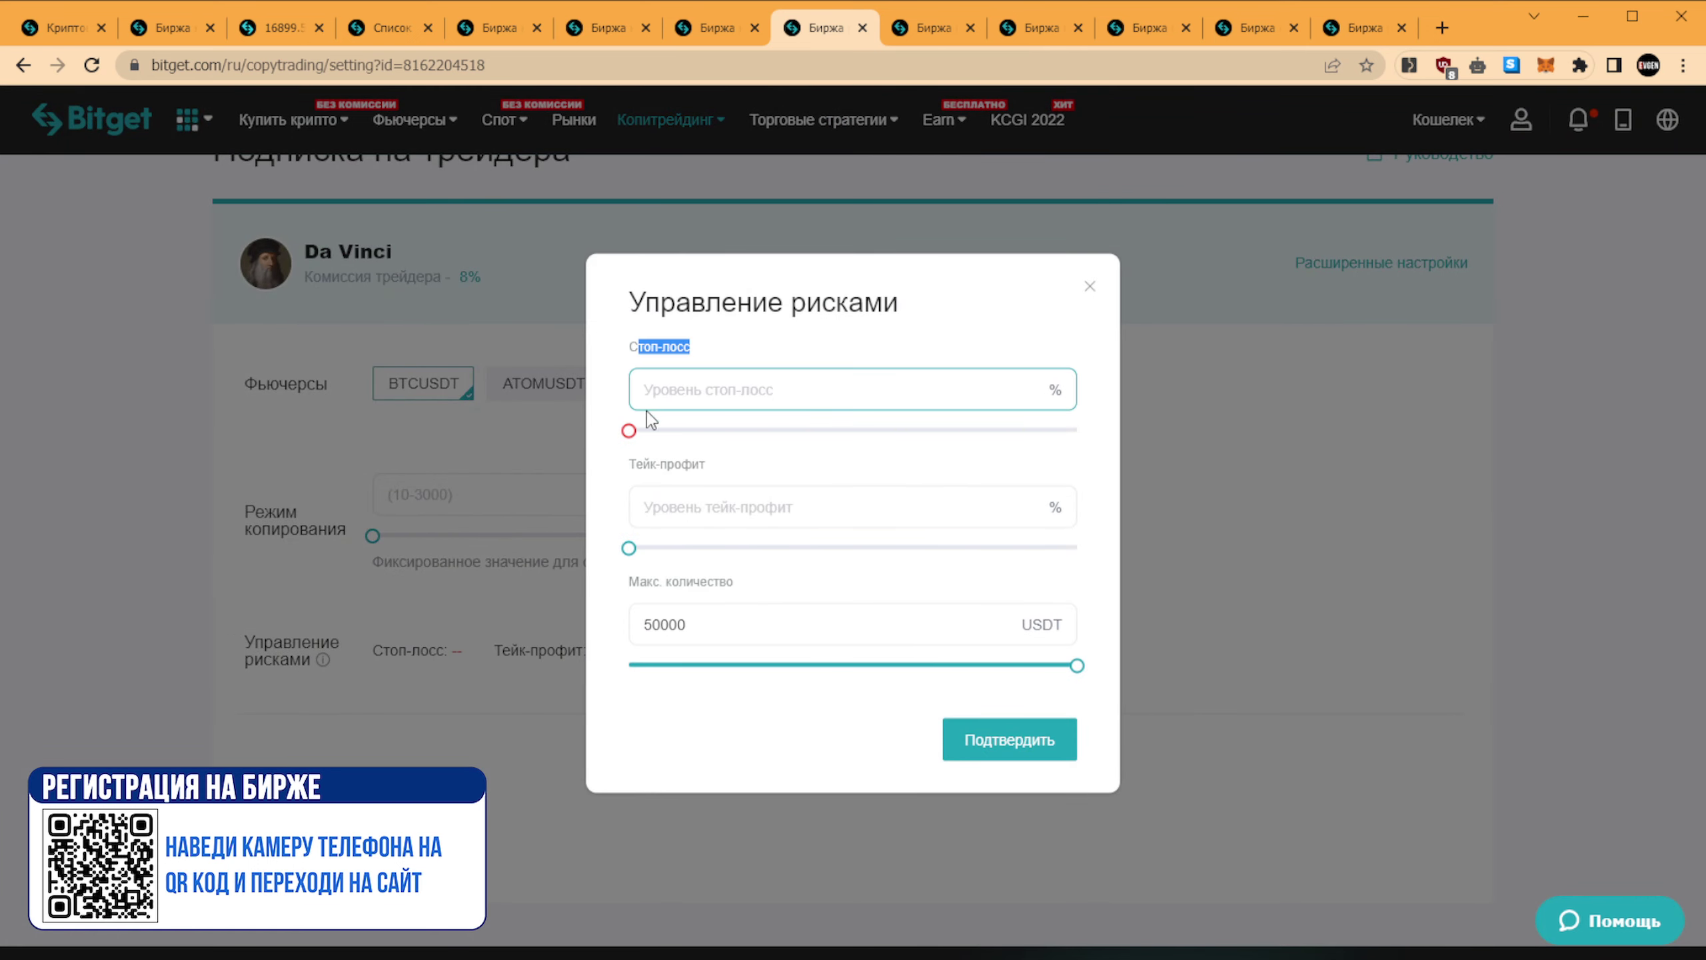
{"action": "left_click_drag", "start_coordinate": [628, 430], "coordinate": [724, 432]}
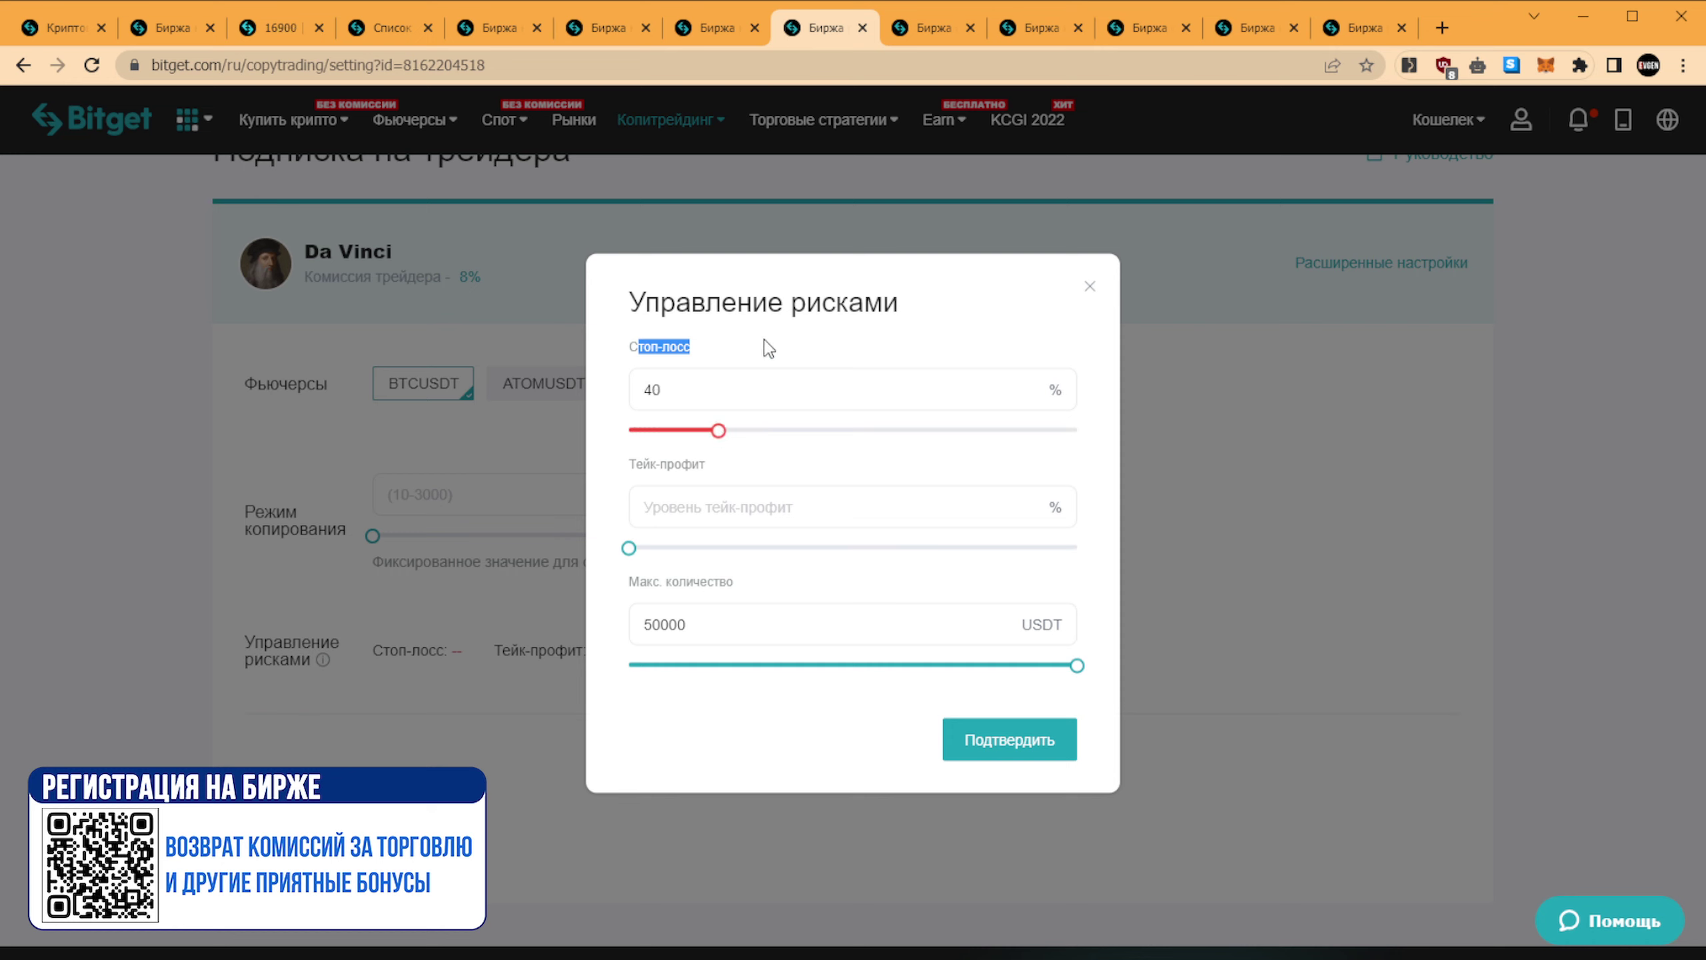
{"action": "left_click", "coordinate": [650, 388]}
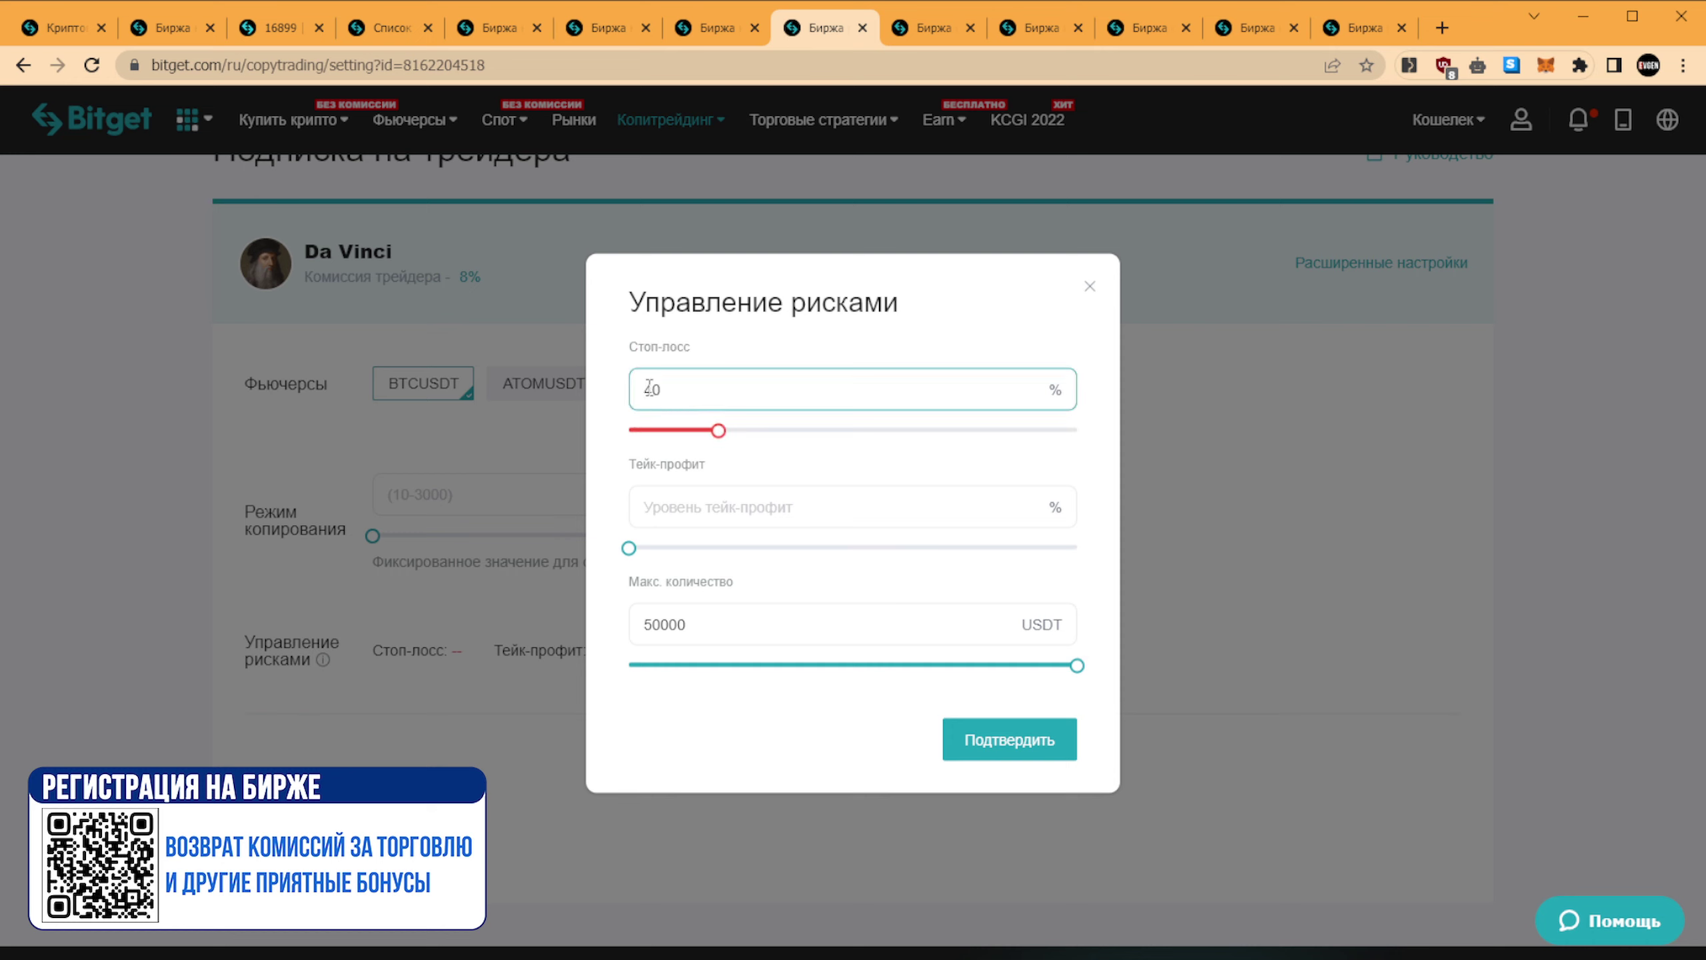
{"action": "left_click", "coordinate": [639, 418]}
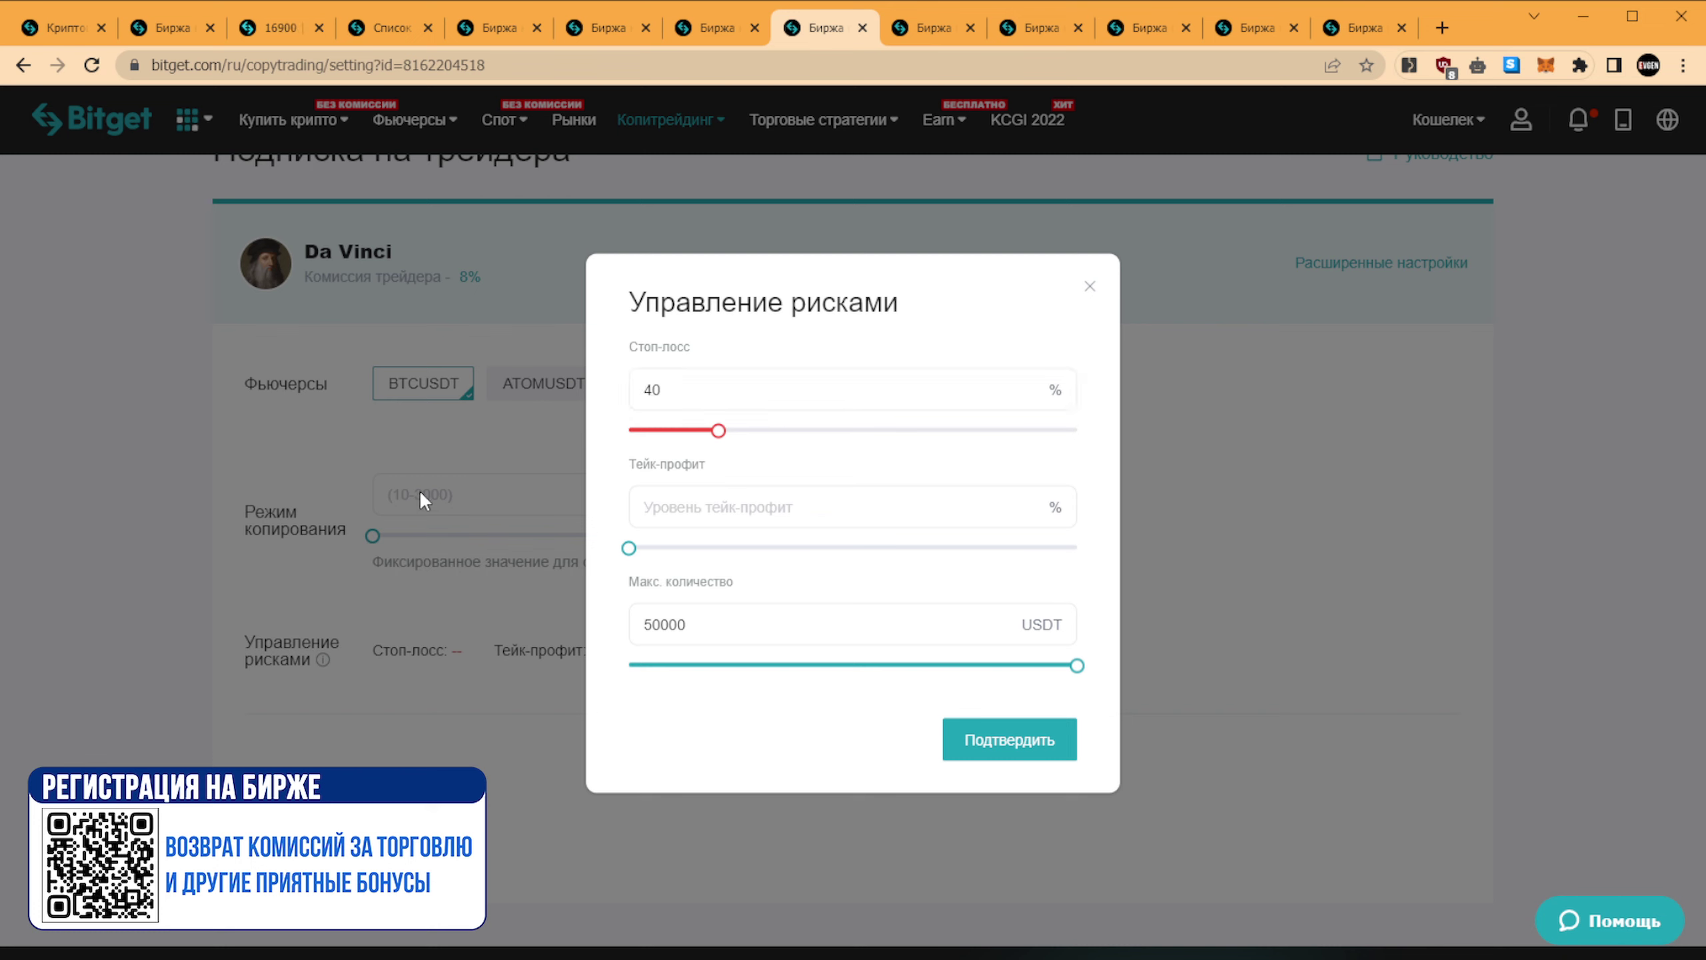
{"action": "left_click", "coordinate": [646, 390]}
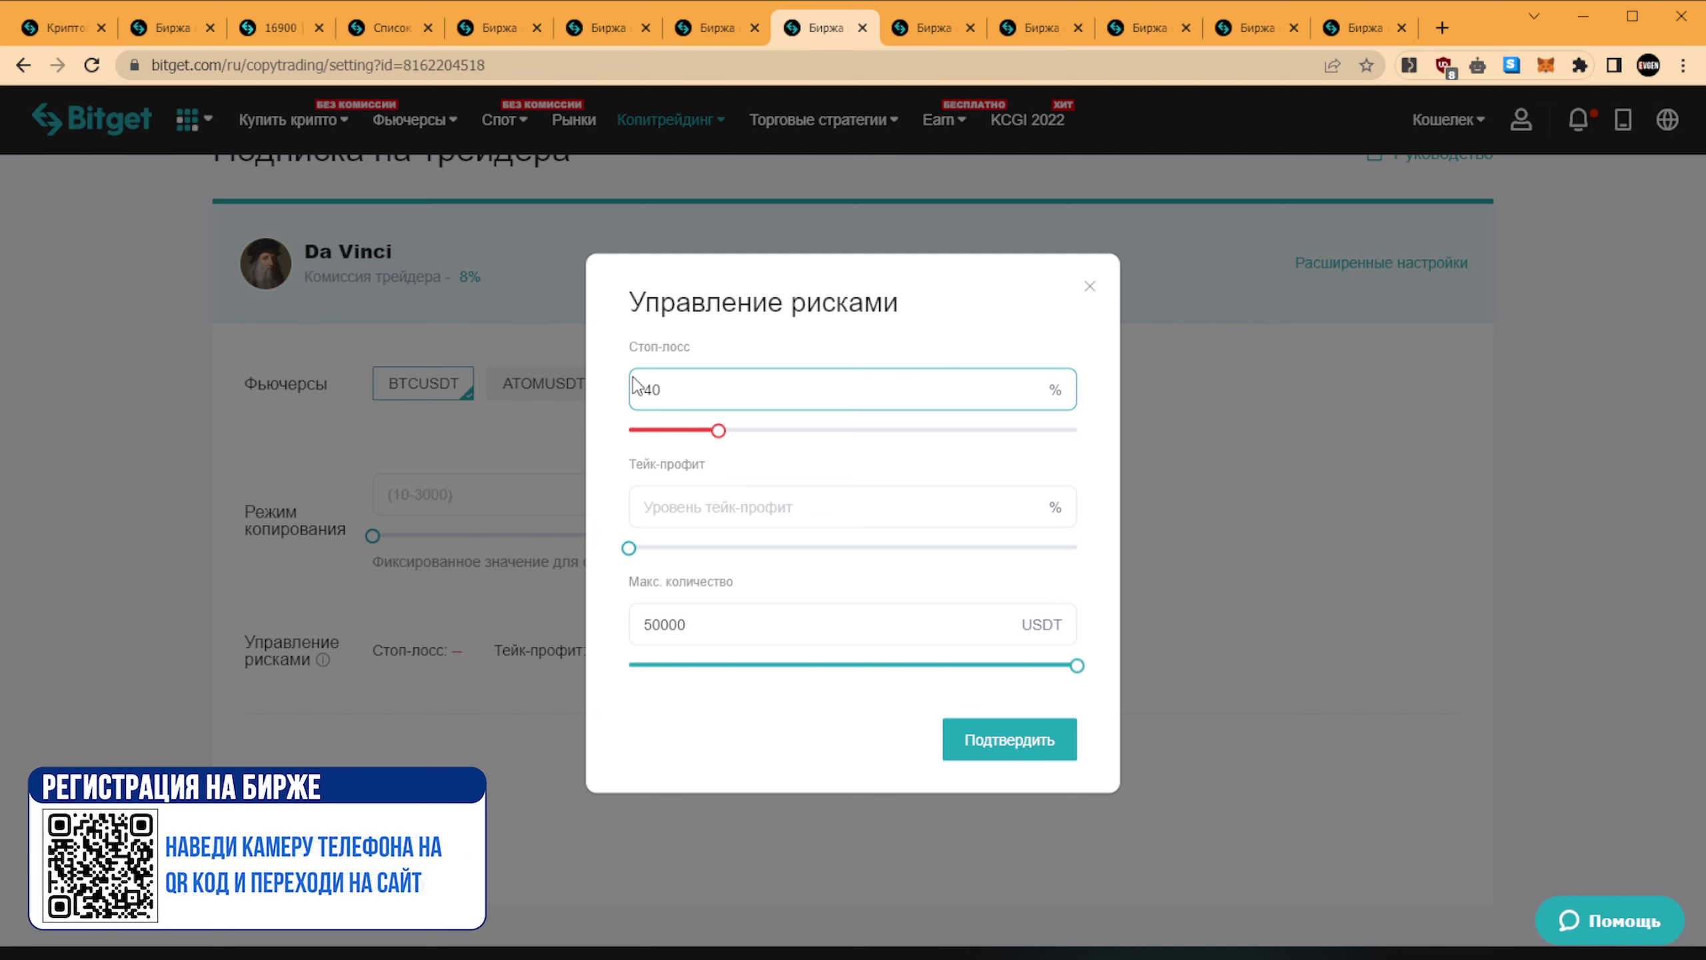
{"action": "double_click", "coordinate": [648, 392]}
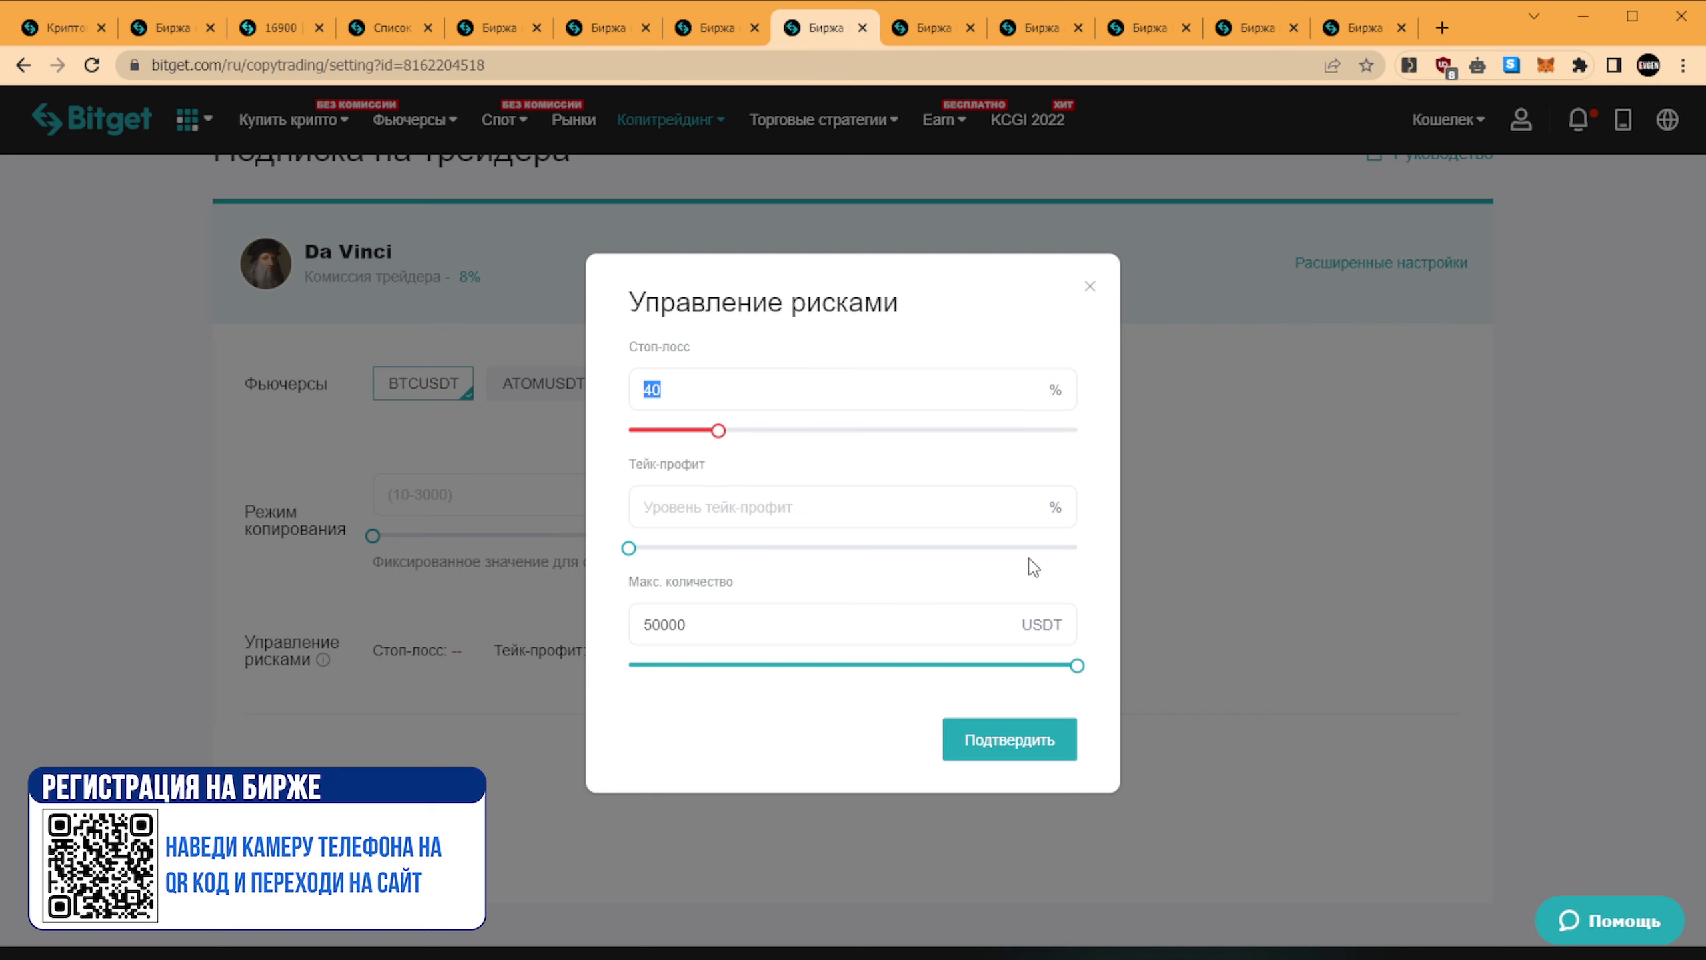
- Set the stop-loss level to 10% and the take-profit level to 200%
{"action": "left_click_drag", "start_coordinate": [720, 433], "coordinate": [622, 398]}
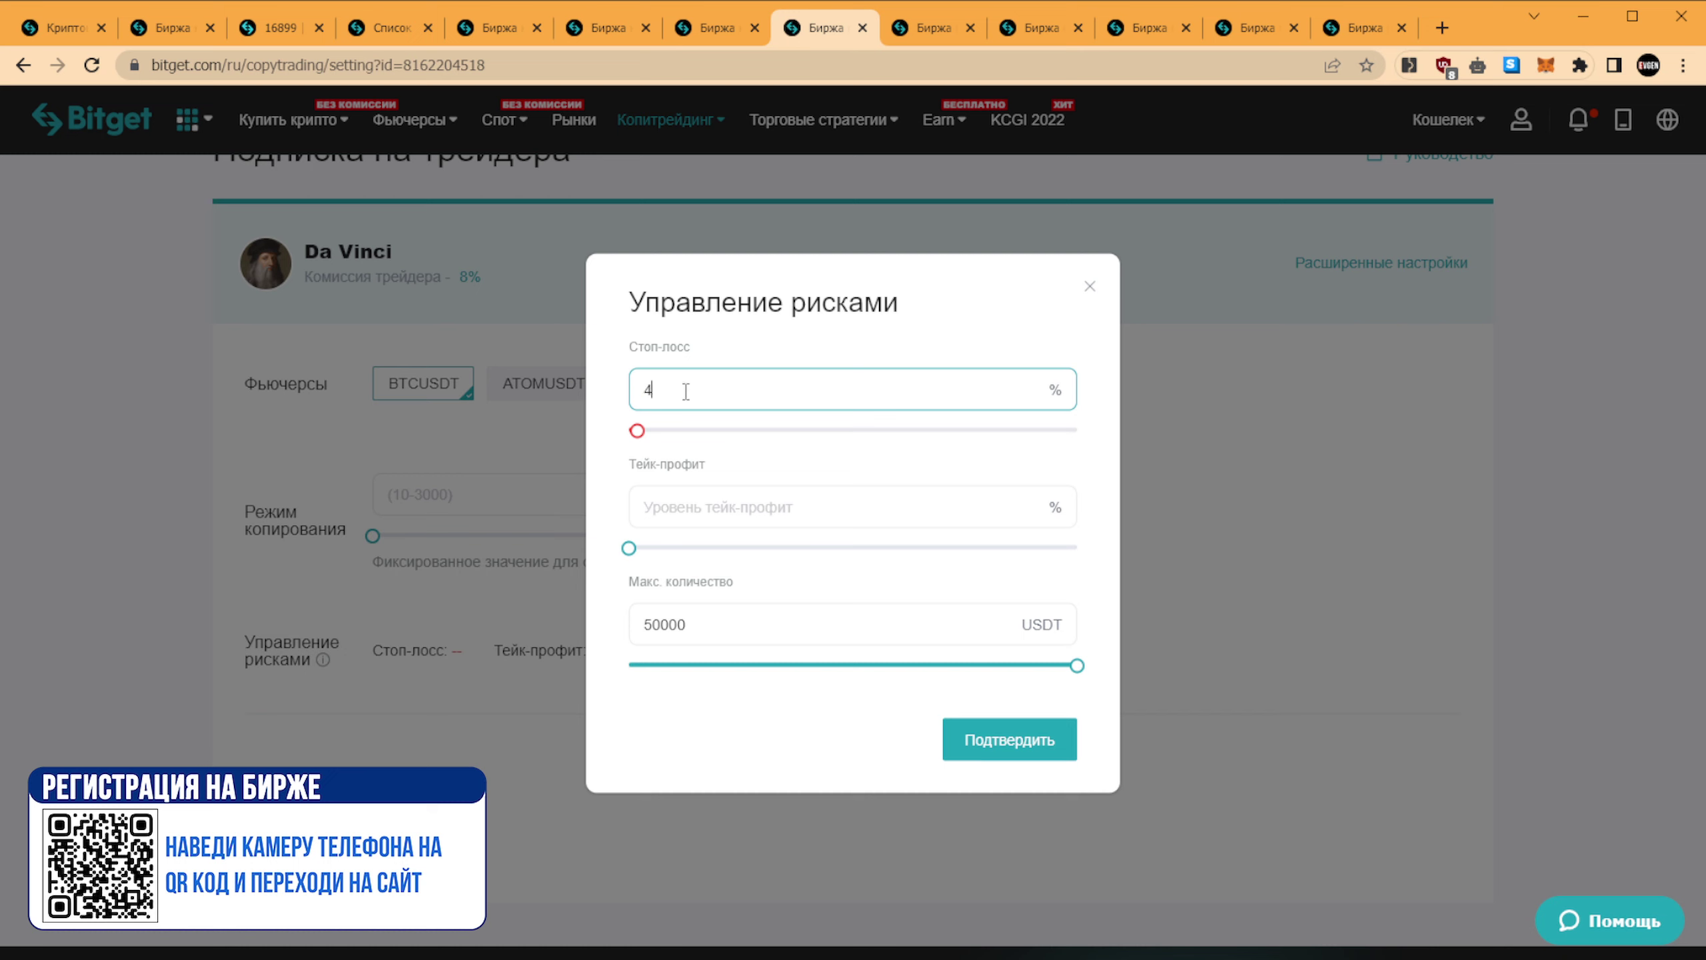
{"action": "left_click_drag", "start_coordinate": [686, 391], "coordinate": [621, 393]}
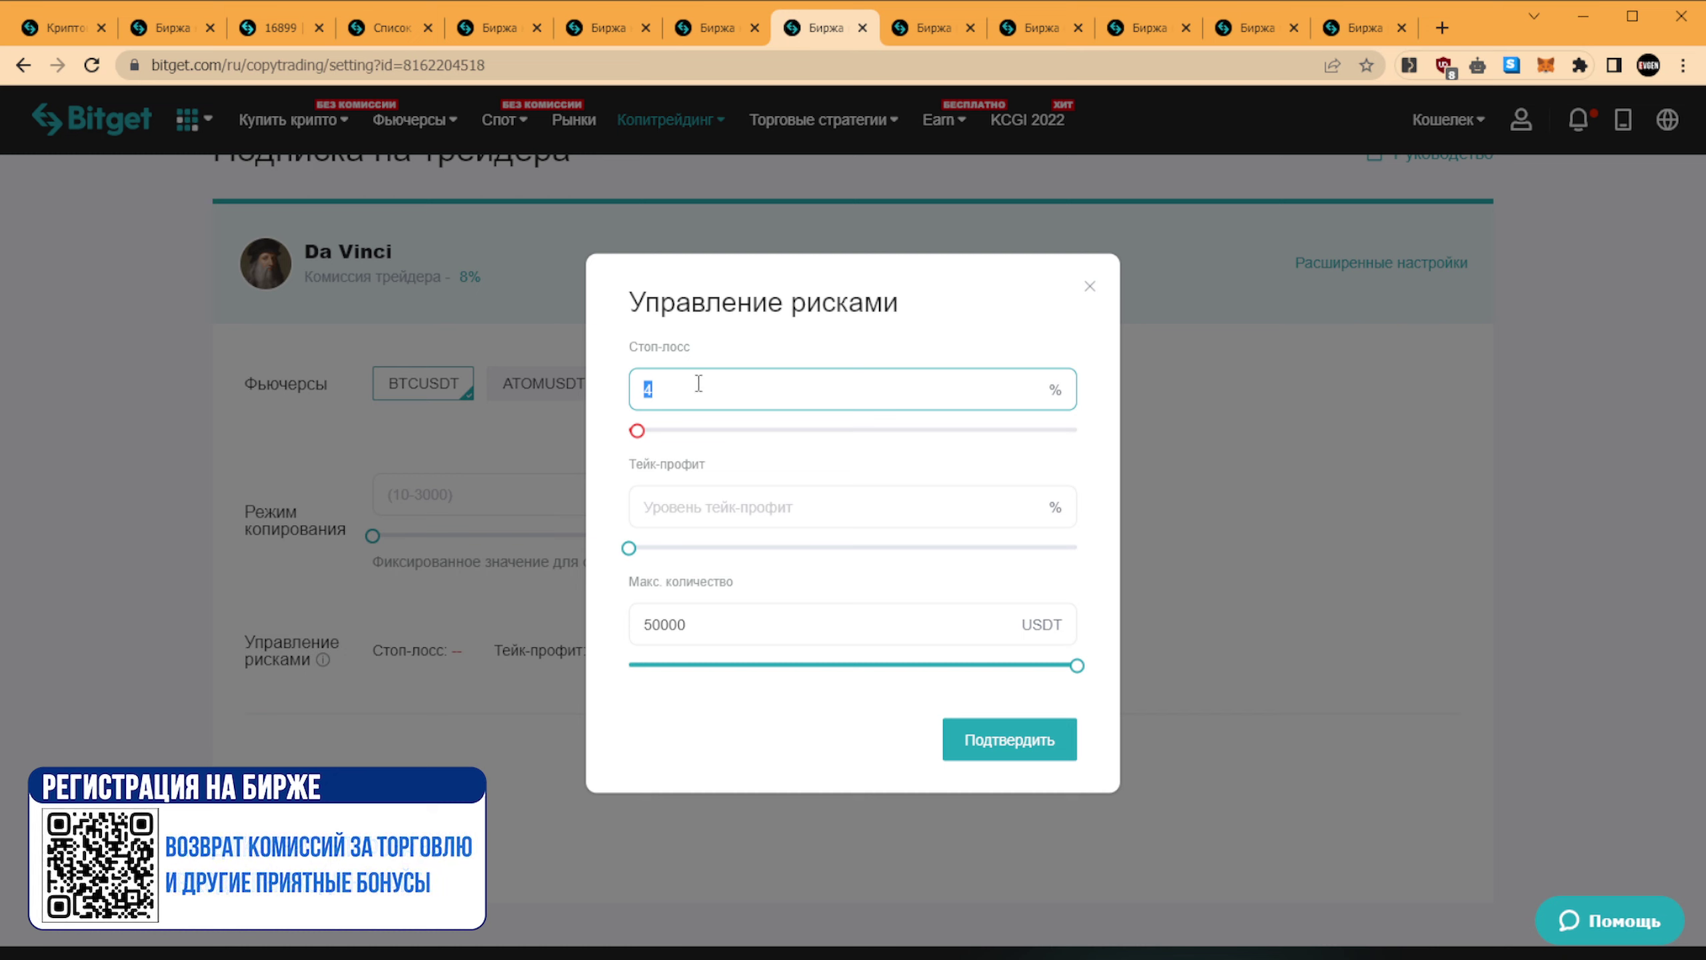
{"action": "type", "text": "10"}
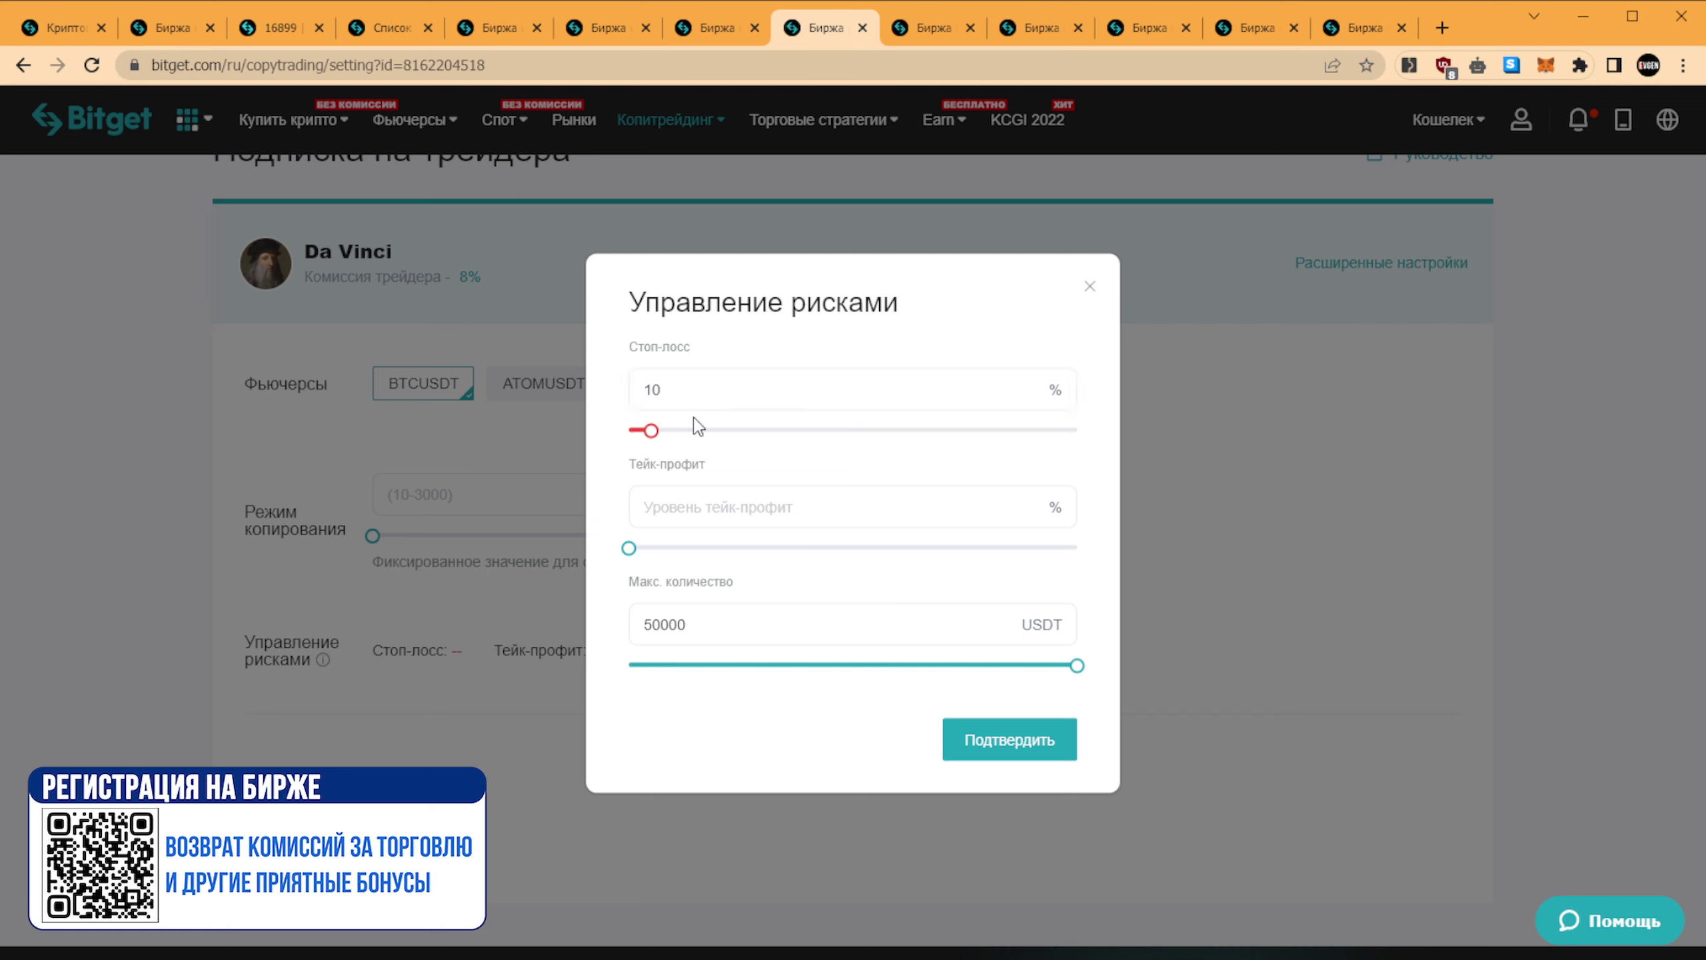
{"action": "double_click", "coordinate": [652, 391]}
{"action": "left_click", "coordinate": [801, 530]}
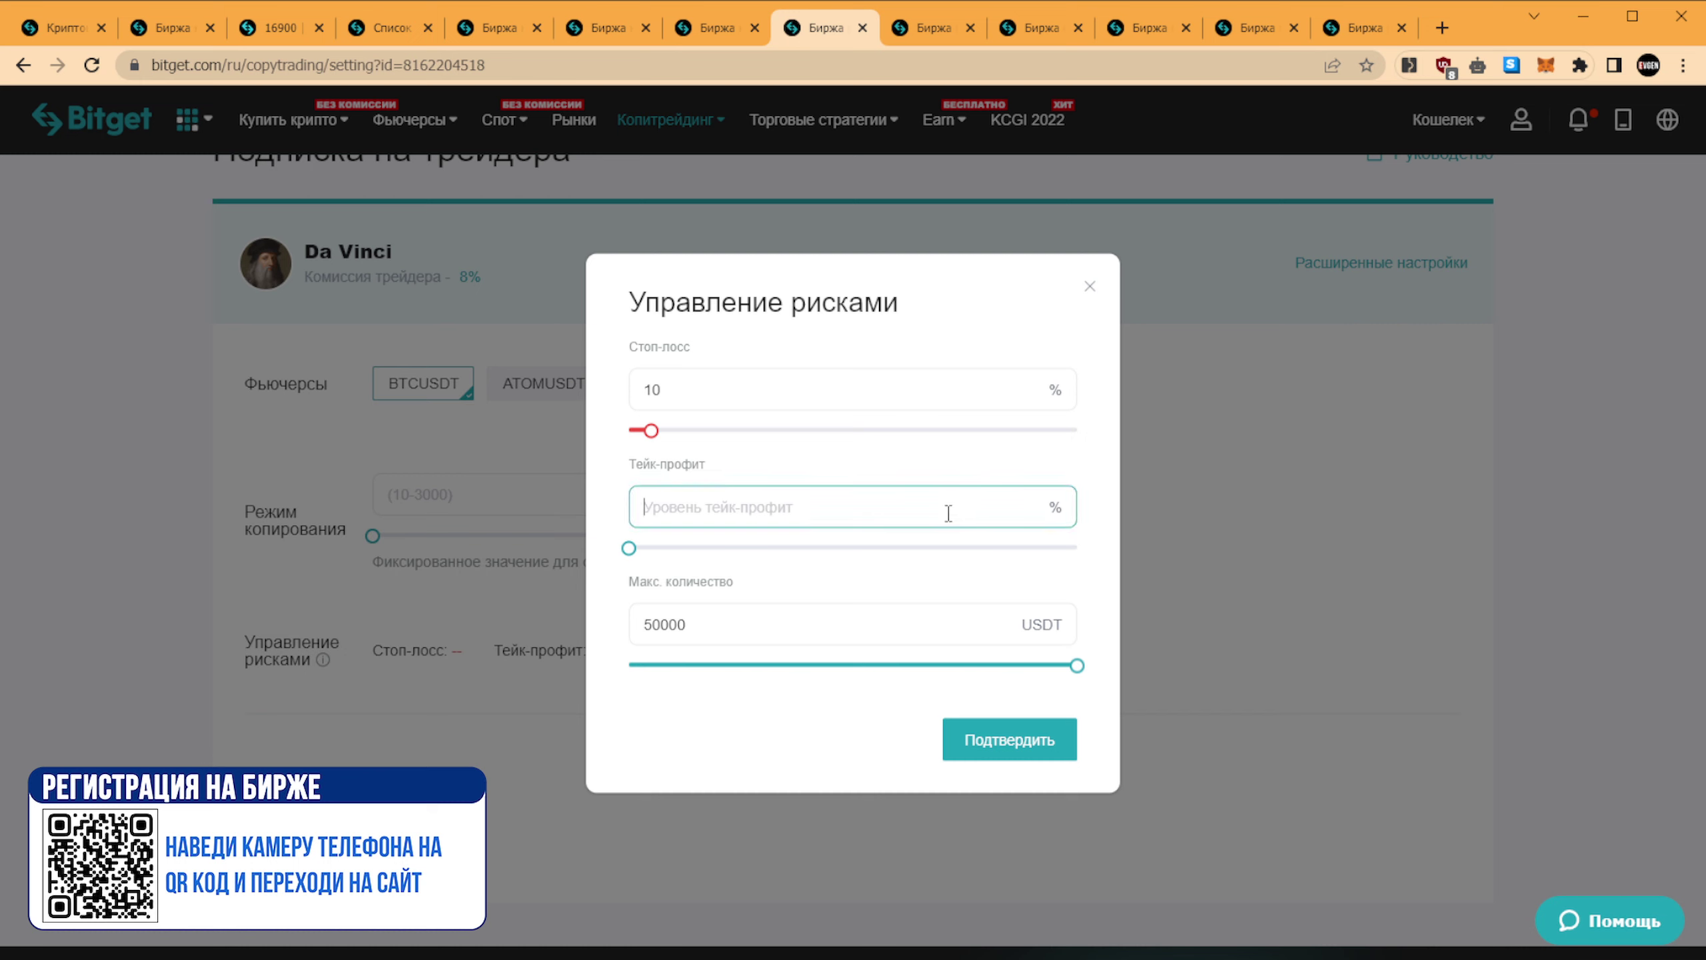
{"action": "type", "text": "1000"}
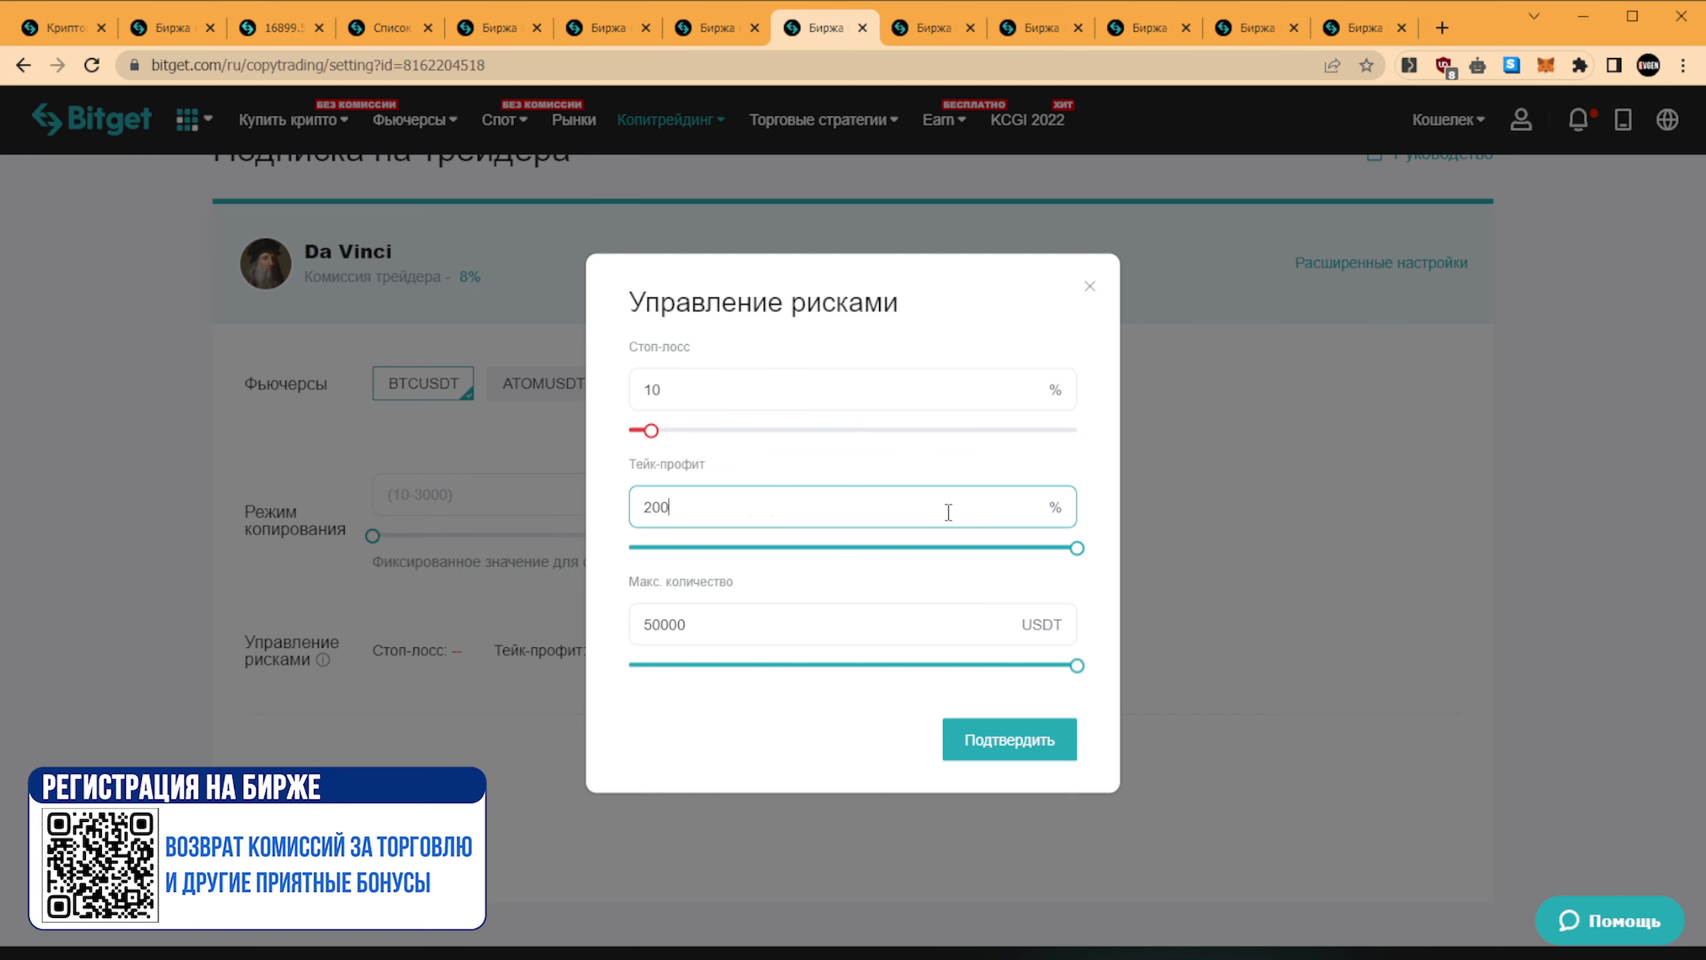
- Check the trade history on ARENTE's profile, then set Da Vinci's stop-loss level to 200%
{"action": "key", "text": "ctrl+shift+Tab"}
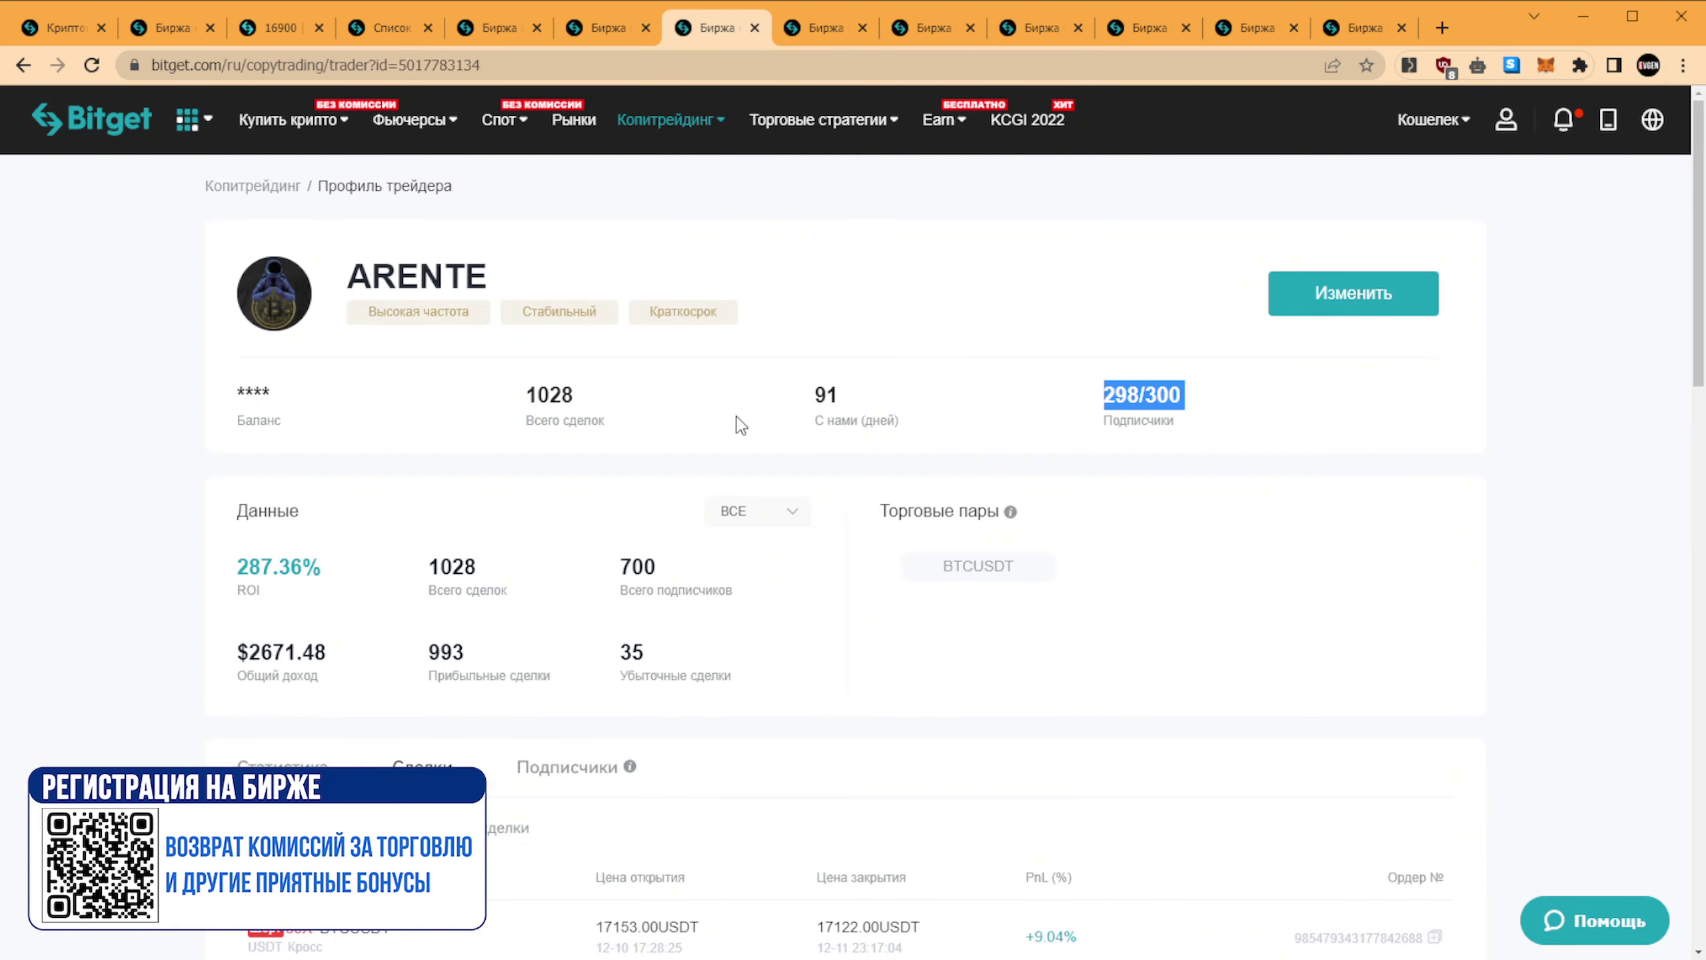
{"action": "scroll", "coordinate": [873, 606], "scroll_direction": "down", "scroll_amount": 4}
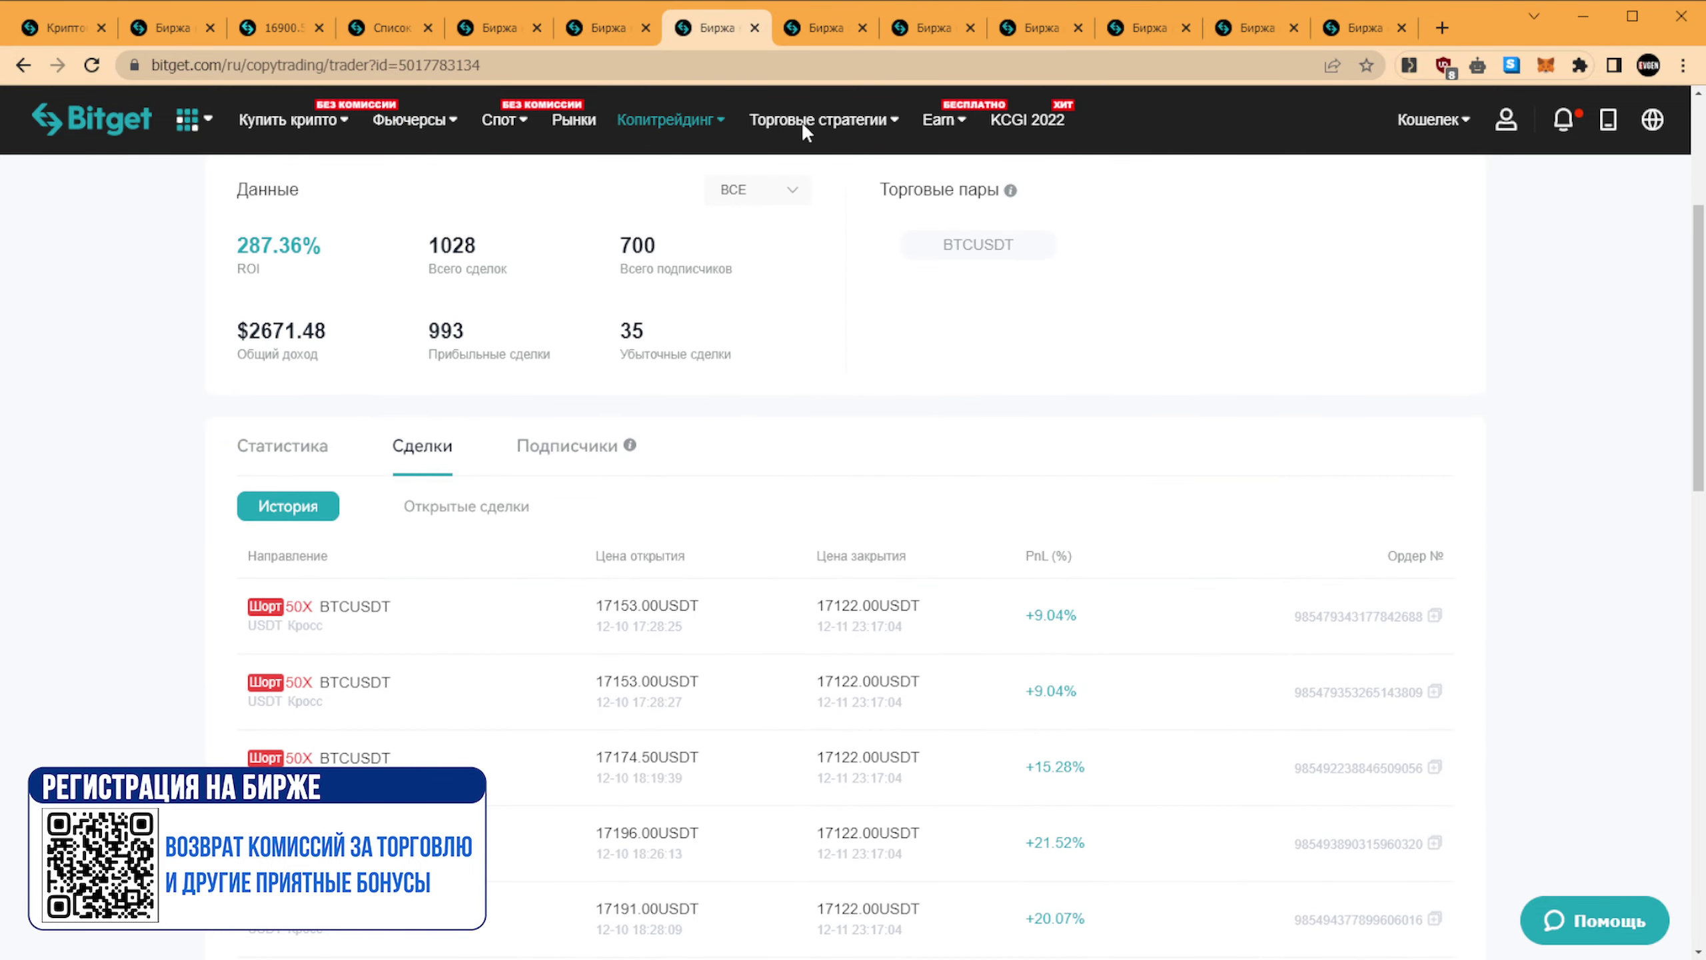
{"action": "left_click", "coordinate": [806, 28]}
{"action": "left_click_drag", "start_coordinate": [648, 427], "coordinate": [1078, 430]}
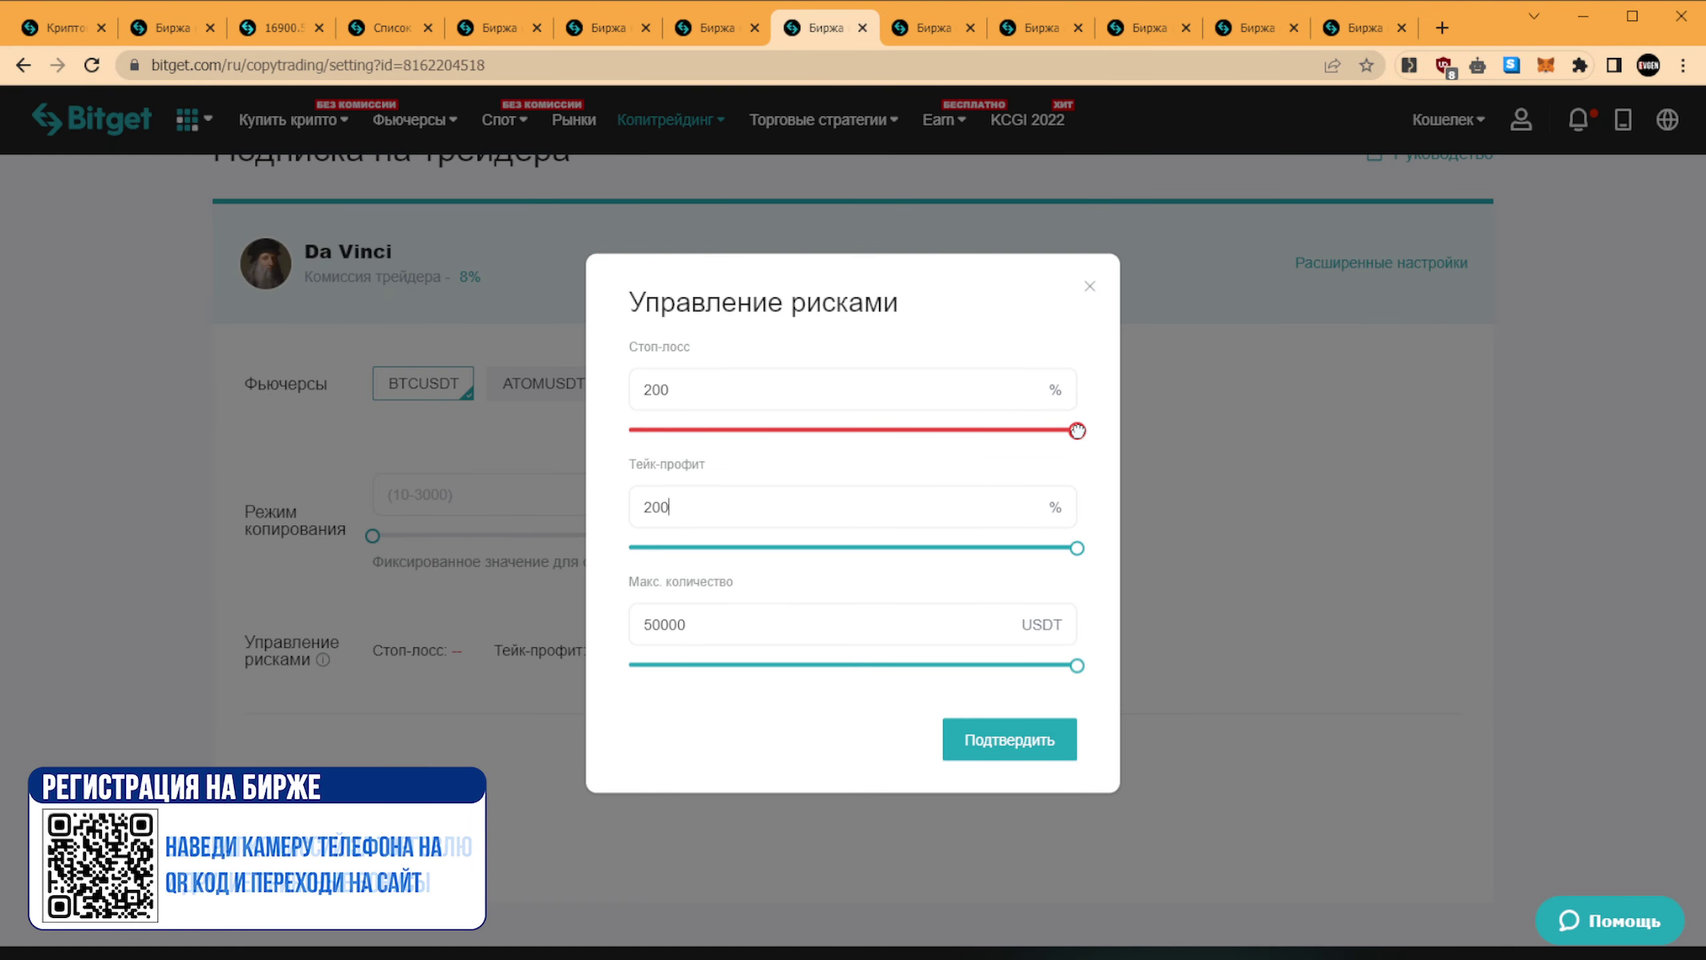
- Set the stop-loss level of the Da Vinci subscription to 10%
{"action": "left_click", "coordinate": [883, 374]}
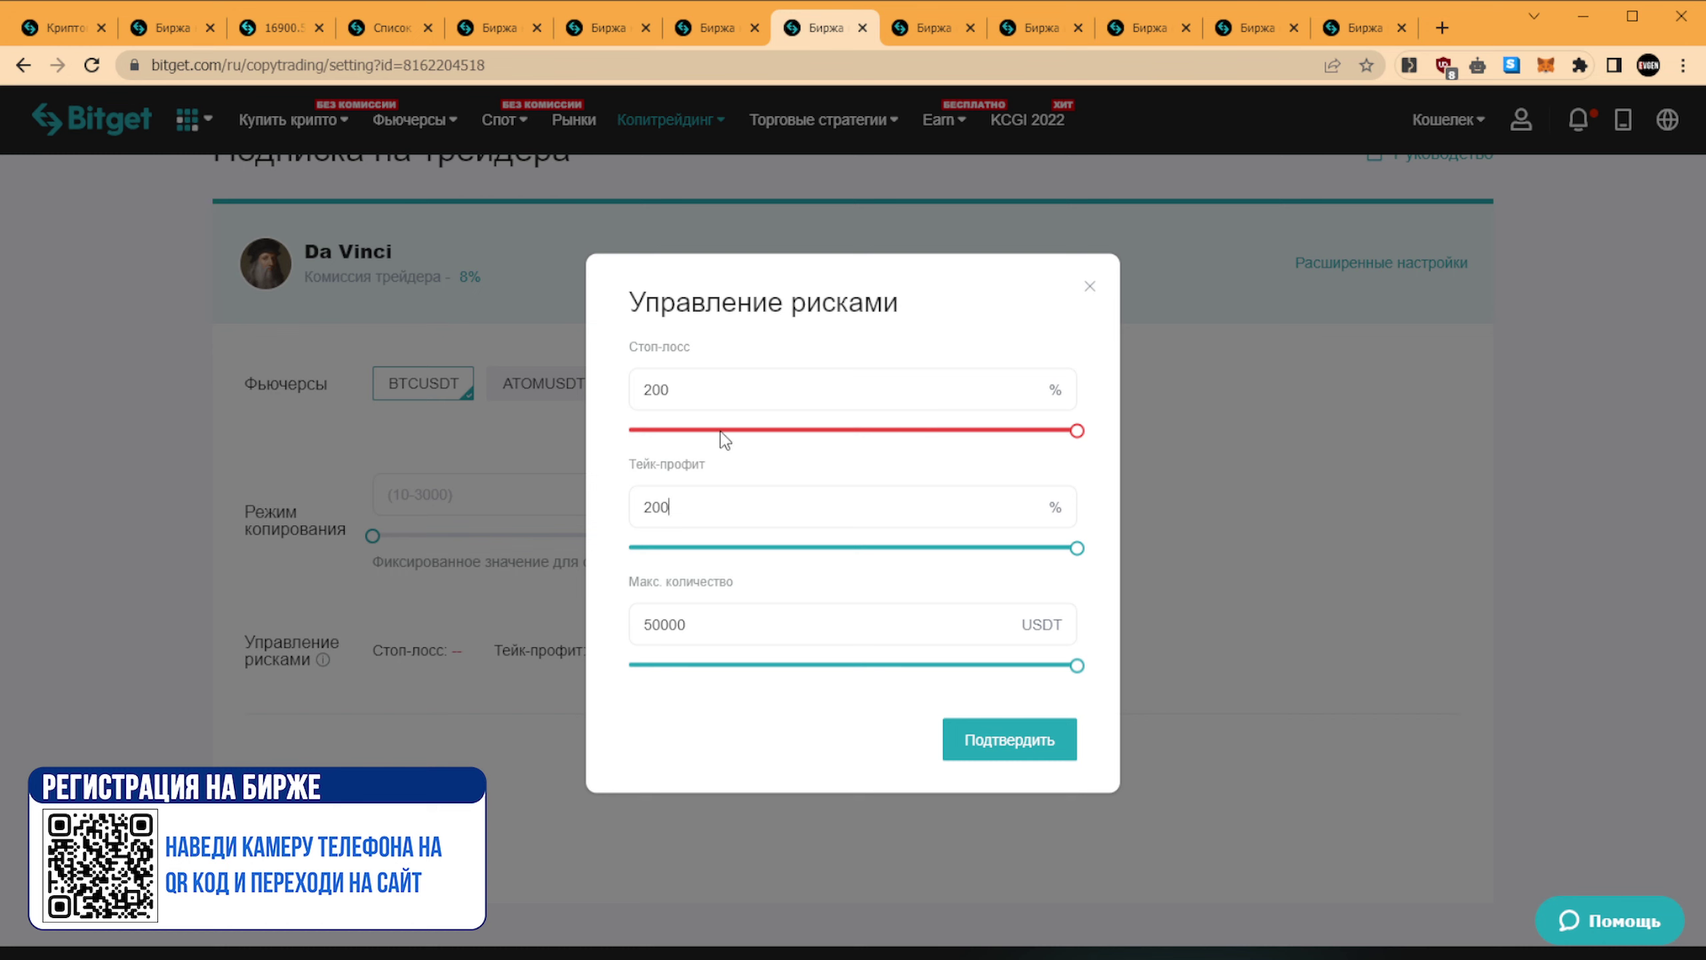
{"action": "double_click", "coordinate": [671, 389]}
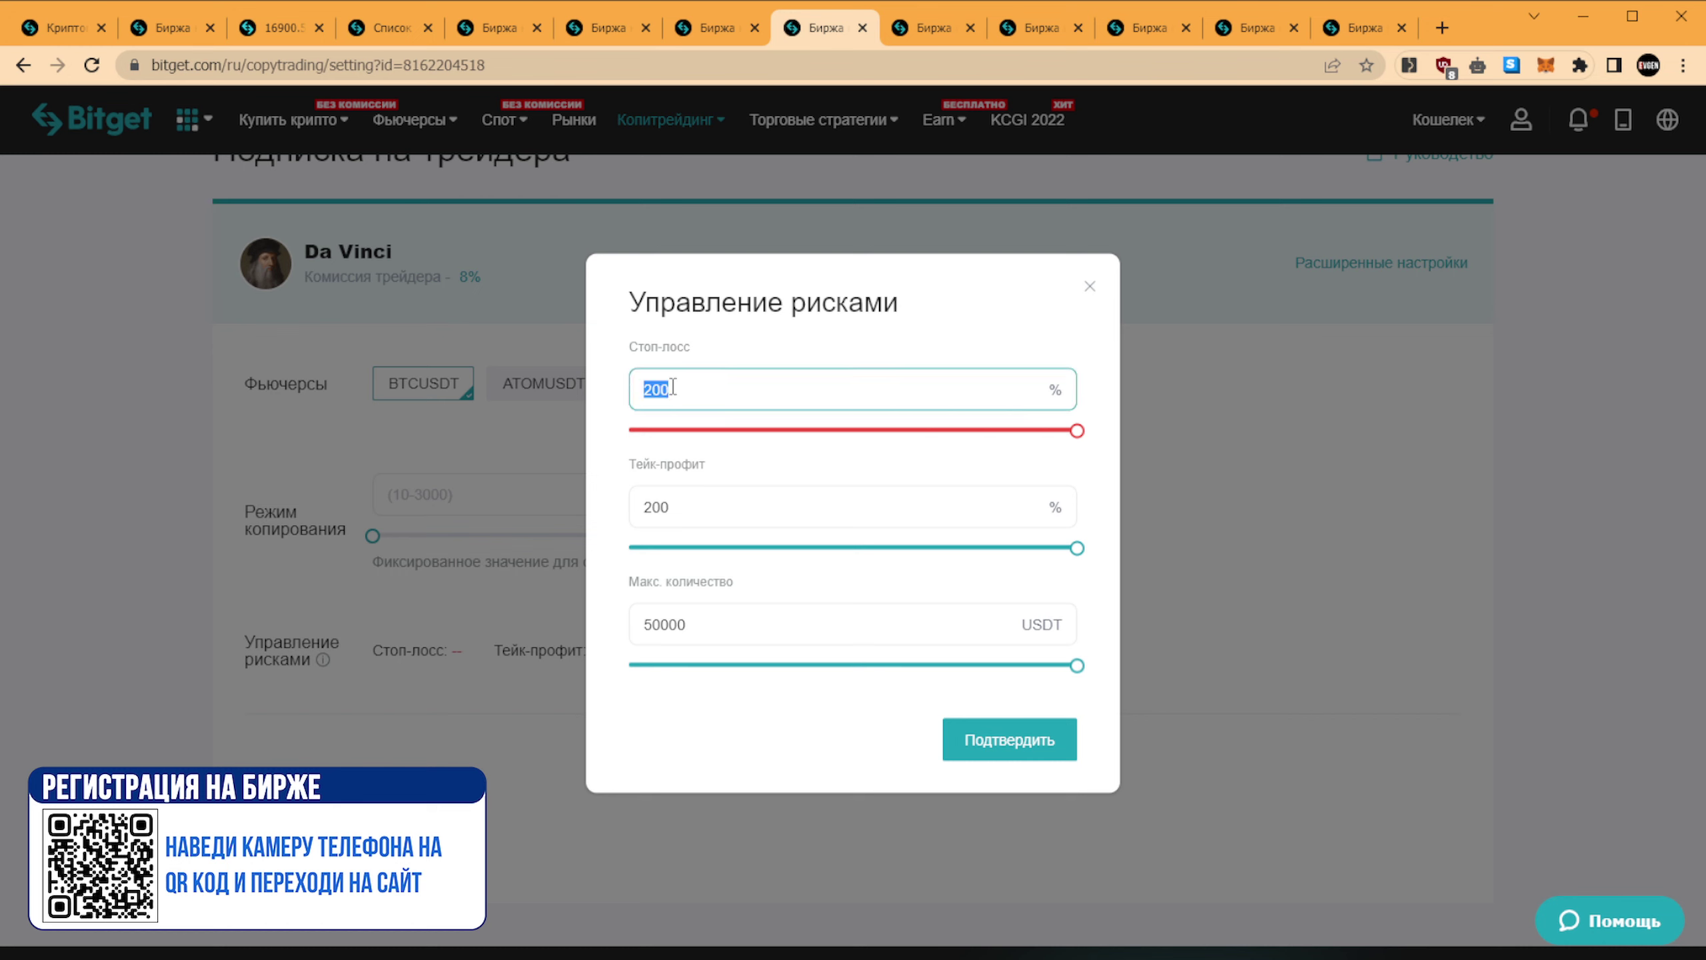
{"action": "type", "text": "10"}
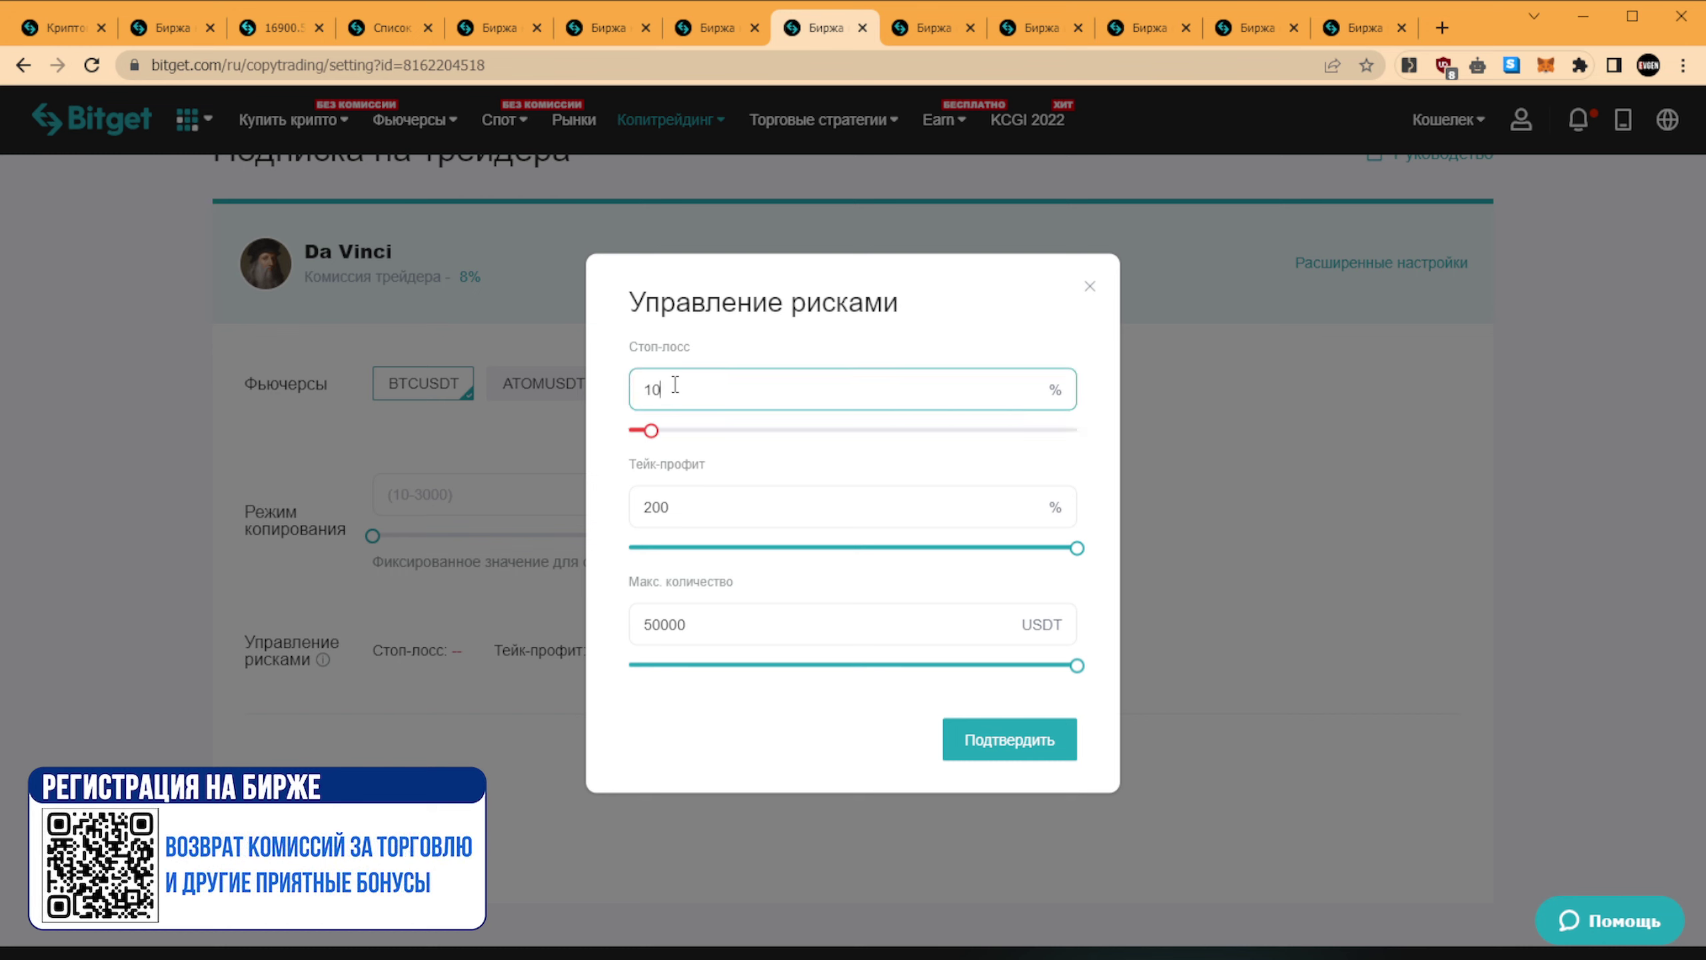
{"action": "double_click", "coordinate": [649, 389]}
- Set the take-profit level in the risk management settings to 50%
{"action": "double_click", "coordinate": [680, 507]}
{"action": "left_click", "coordinate": [667, 546]}
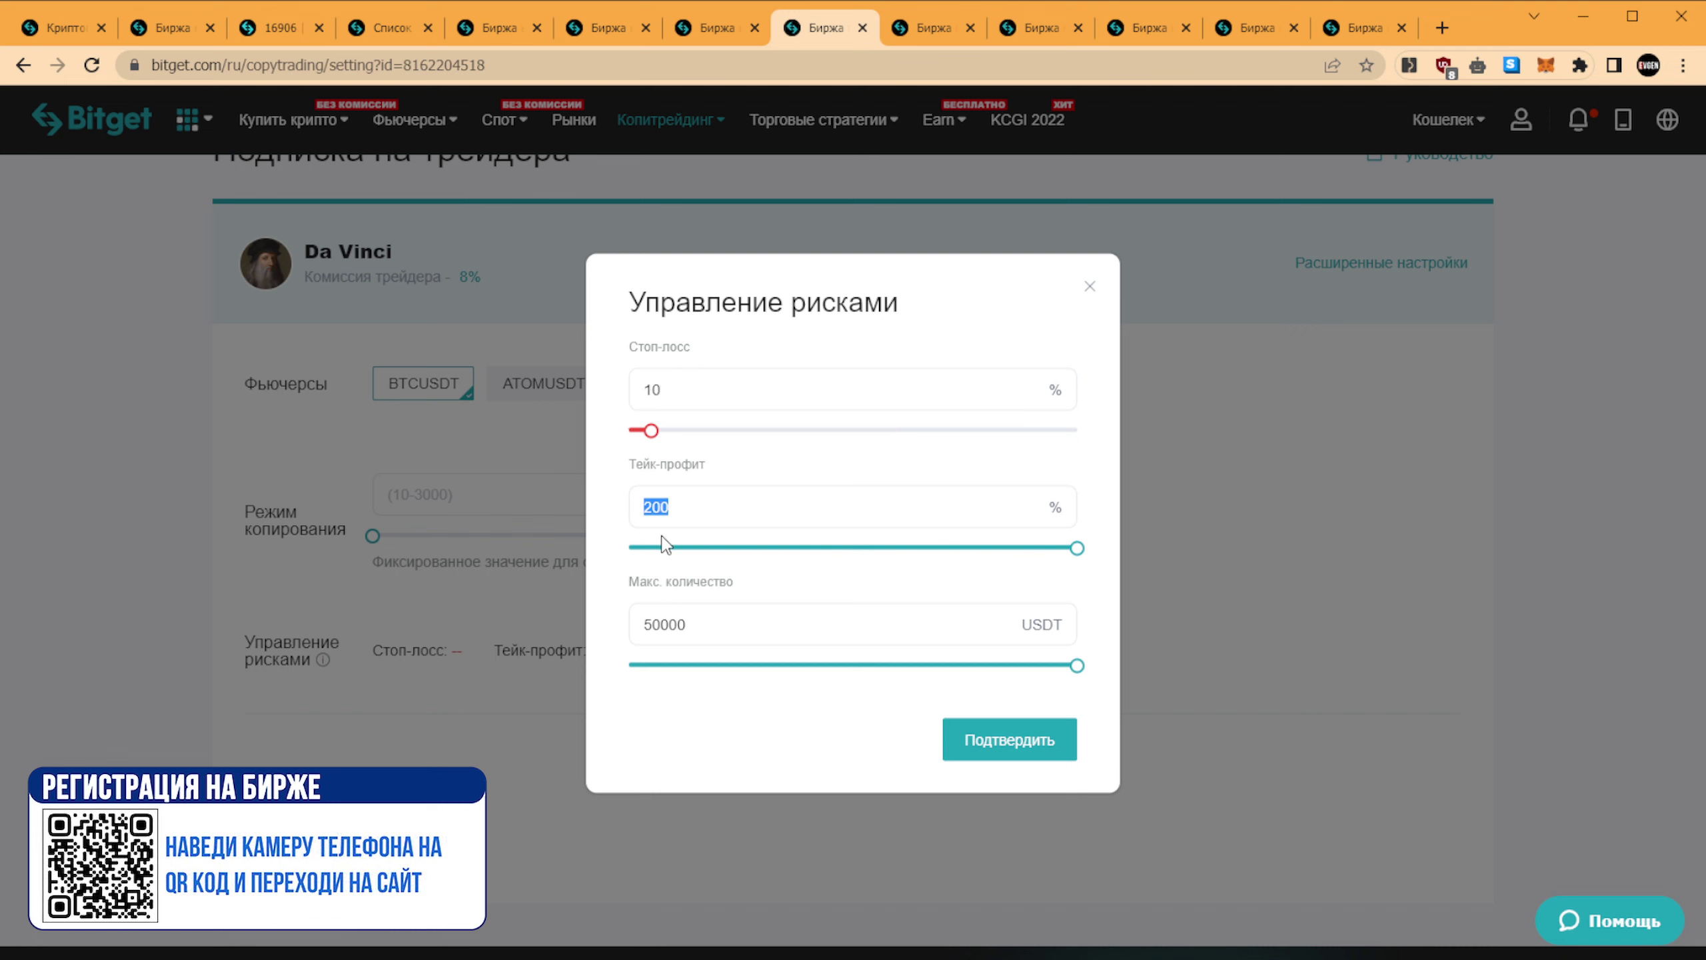
{"action": "left_click", "coordinate": [682, 546]}
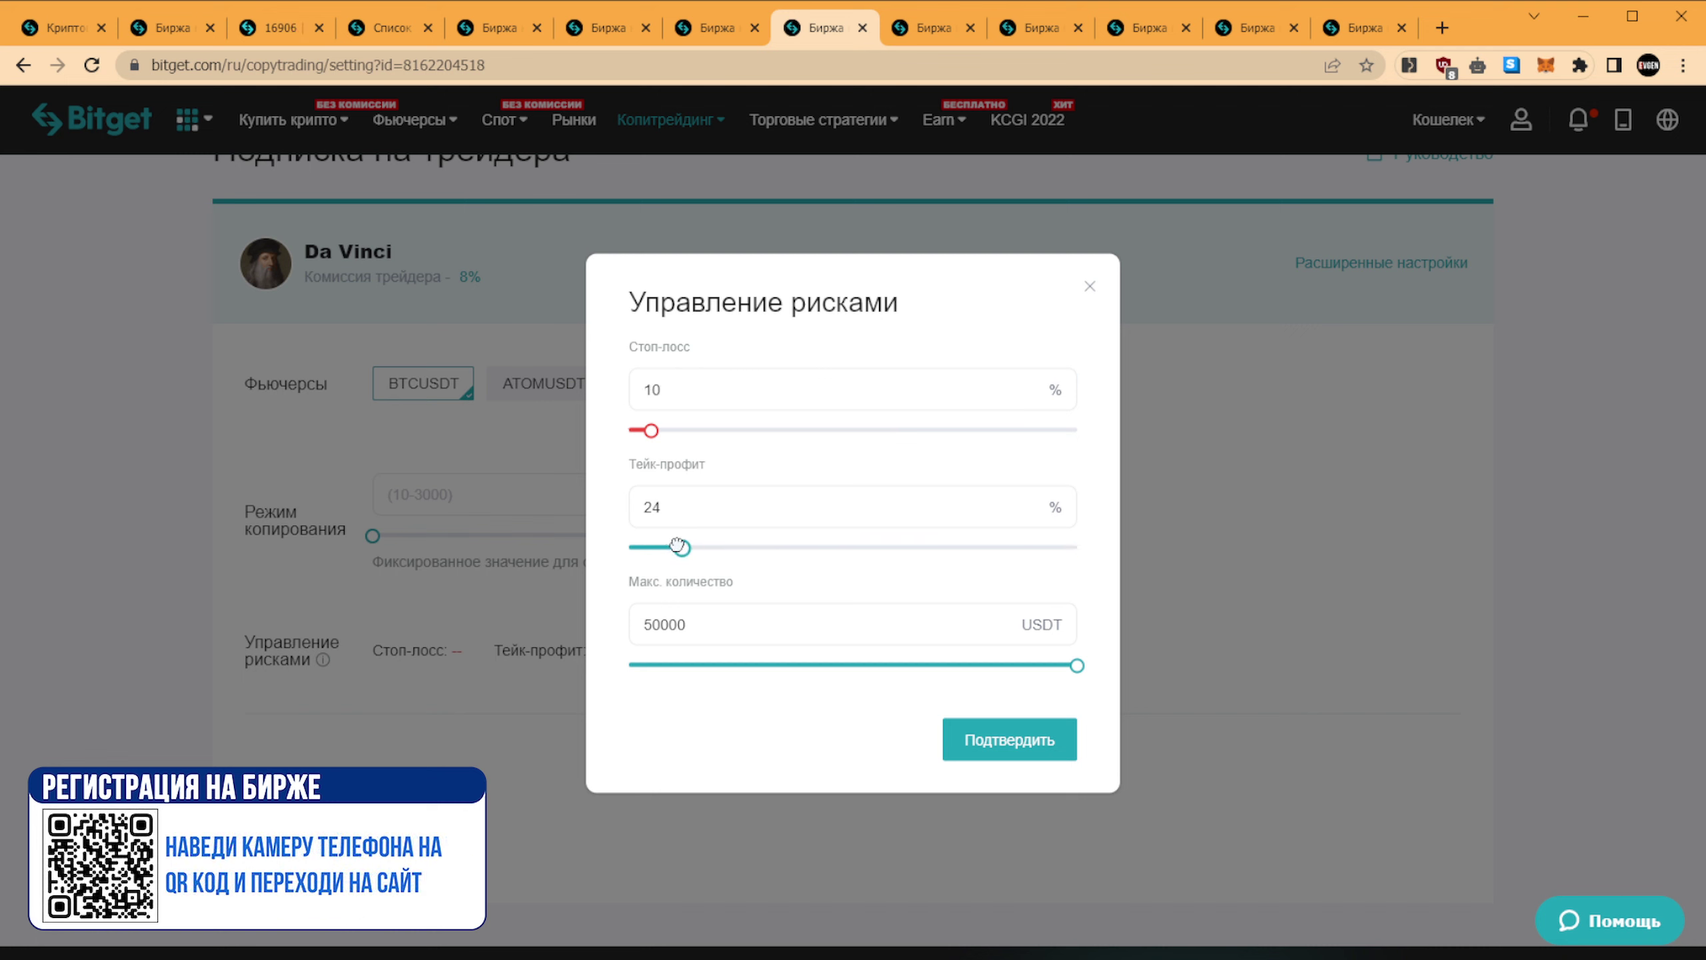
{"action": "left_click_drag", "start_coordinate": [680, 546], "coordinate": [741, 547]}
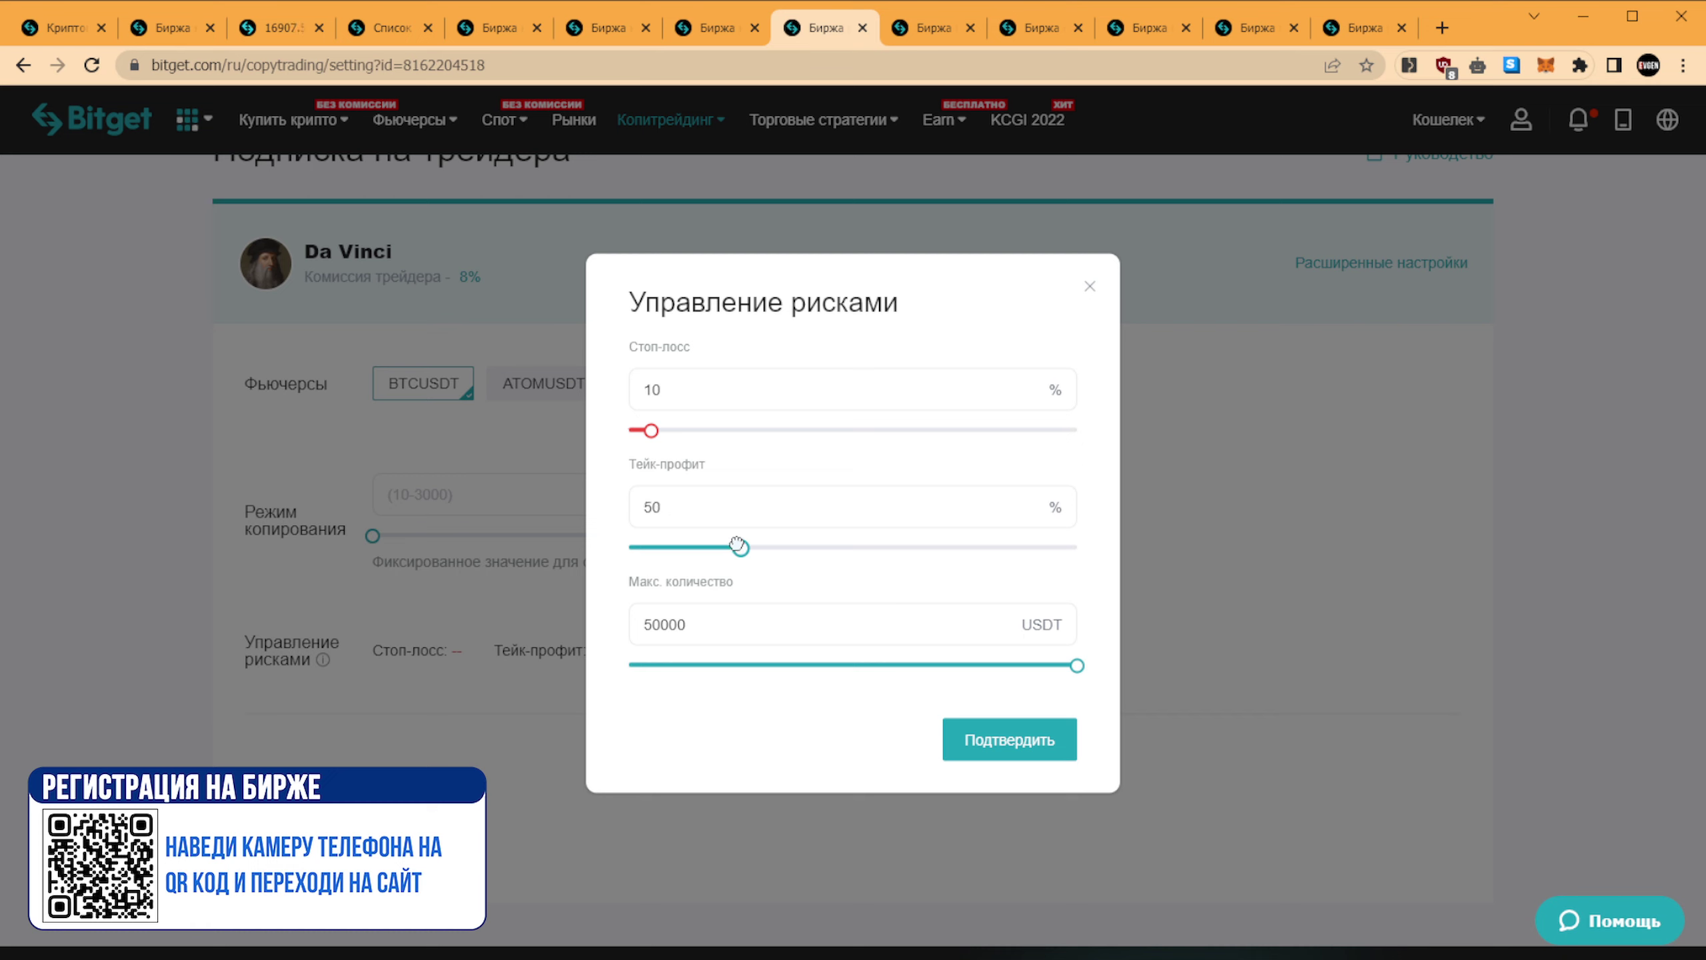
- Set the take-profit level of the Da Vinci subscription to 30%
{"action": "left_click", "coordinate": [708, 393]}
{"action": "left_click_drag", "start_coordinate": [723, 381], "coordinate": [787, 423]}
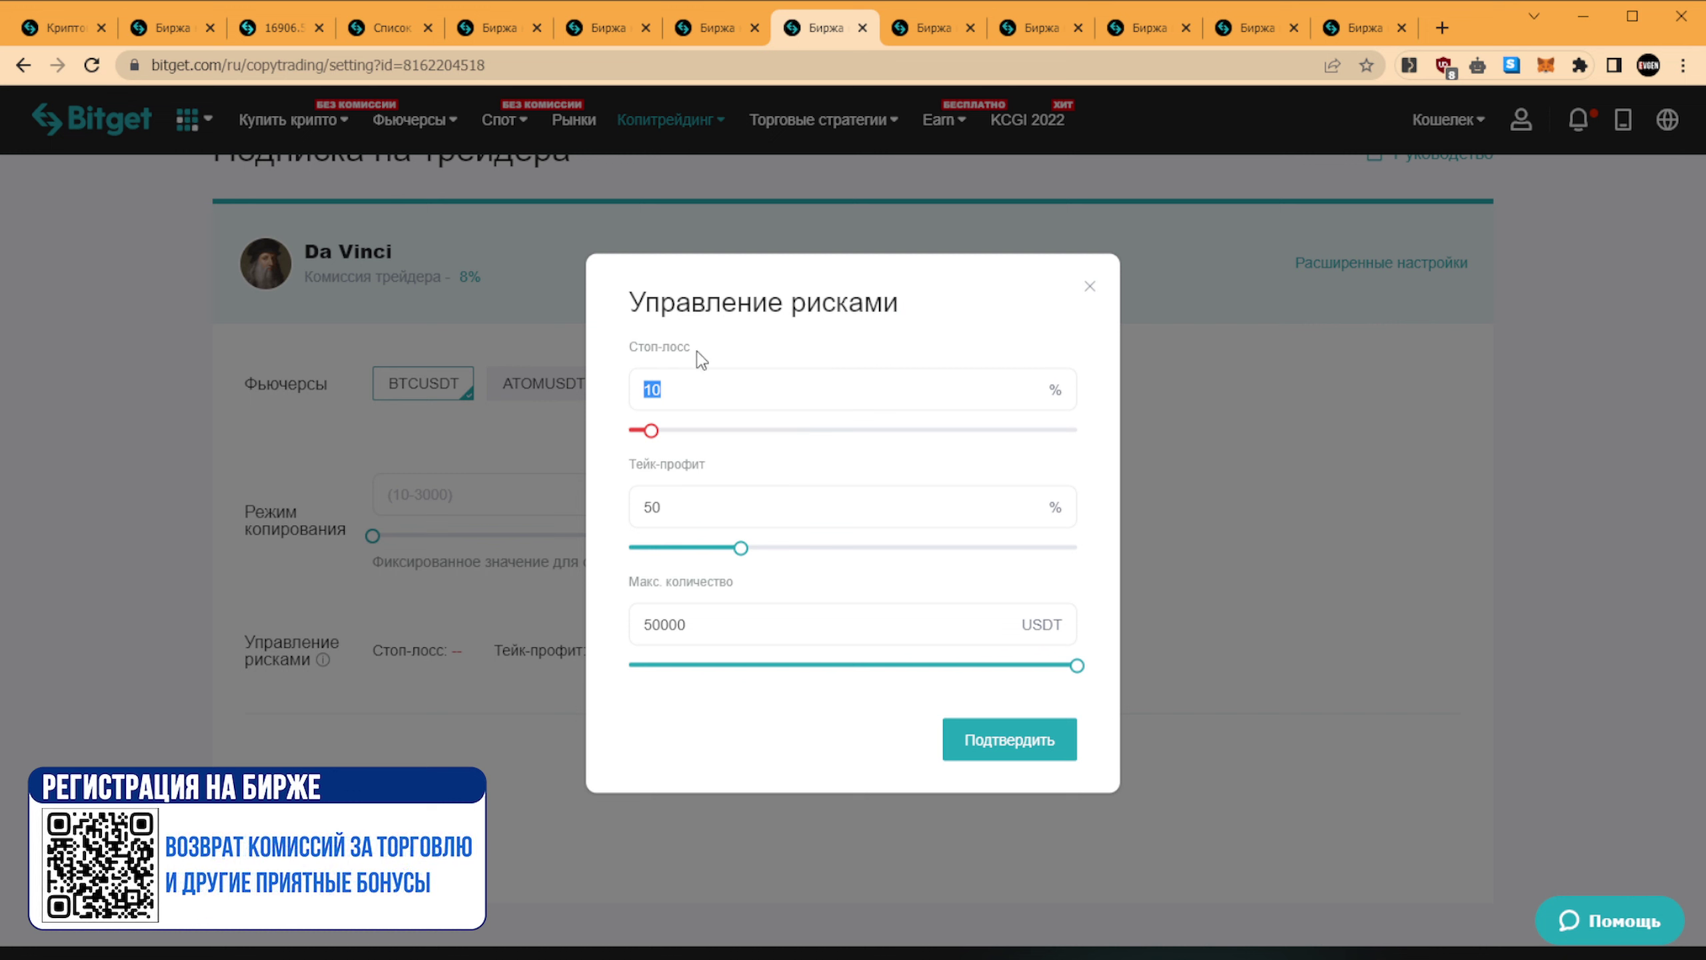
{"action": "left_click", "coordinate": [670, 504]}
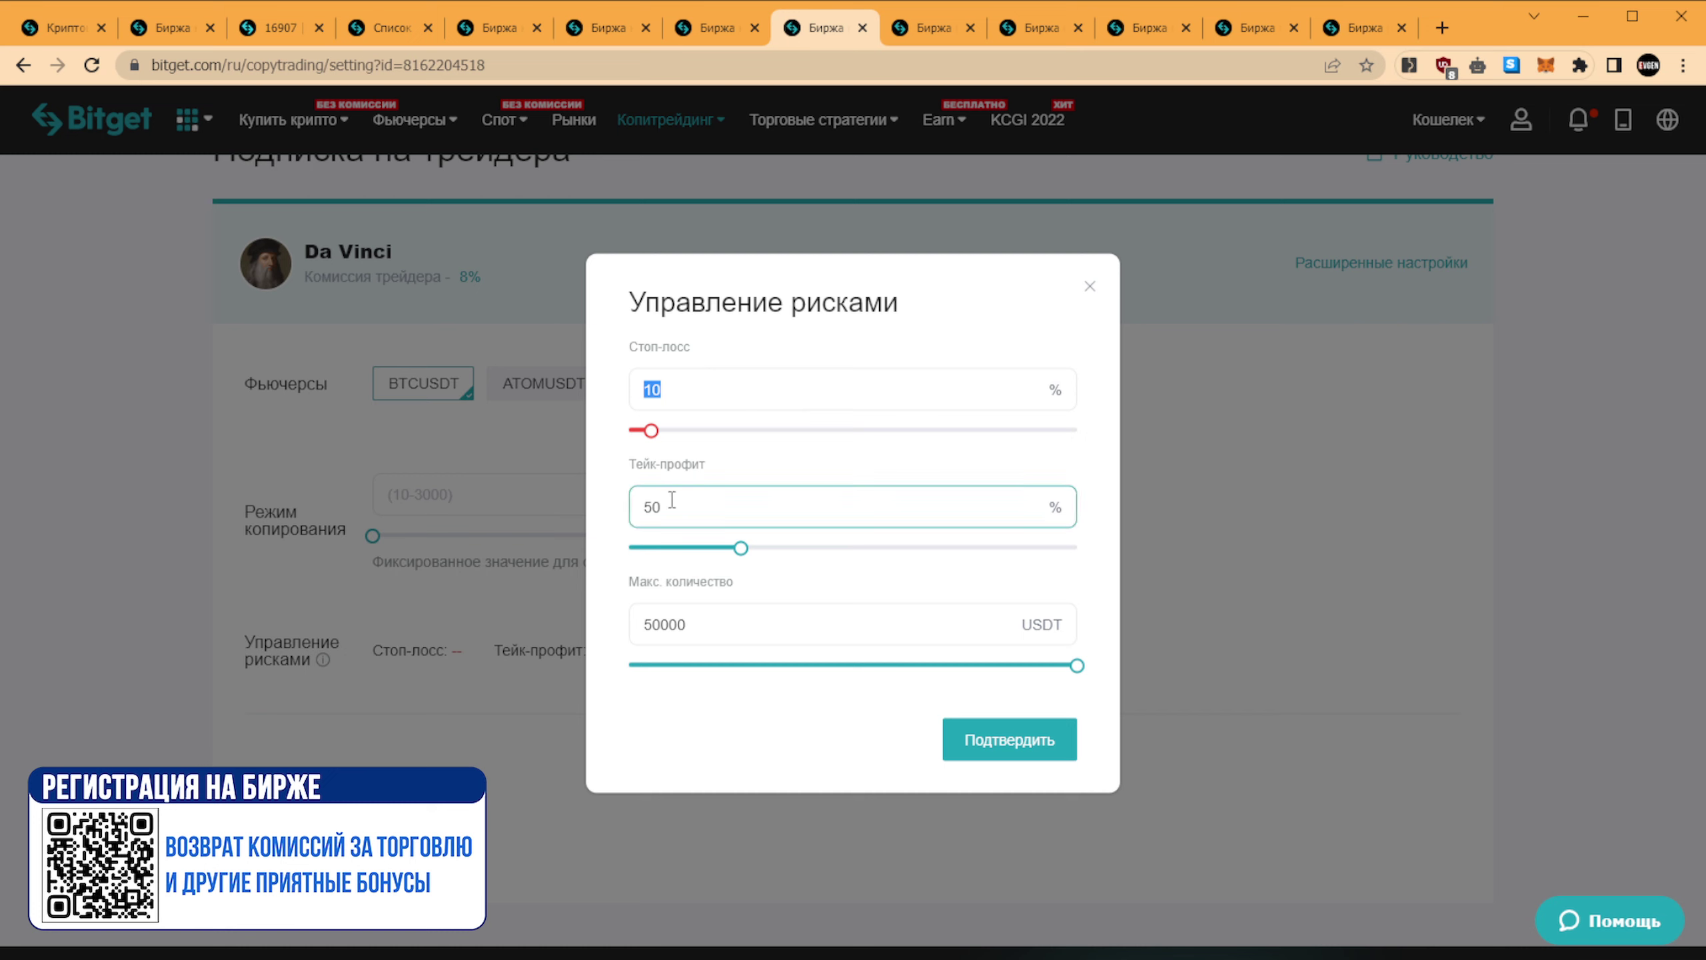
{"action": "left_click_drag", "start_coordinate": [646, 507], "coordinate": [759, 499]}
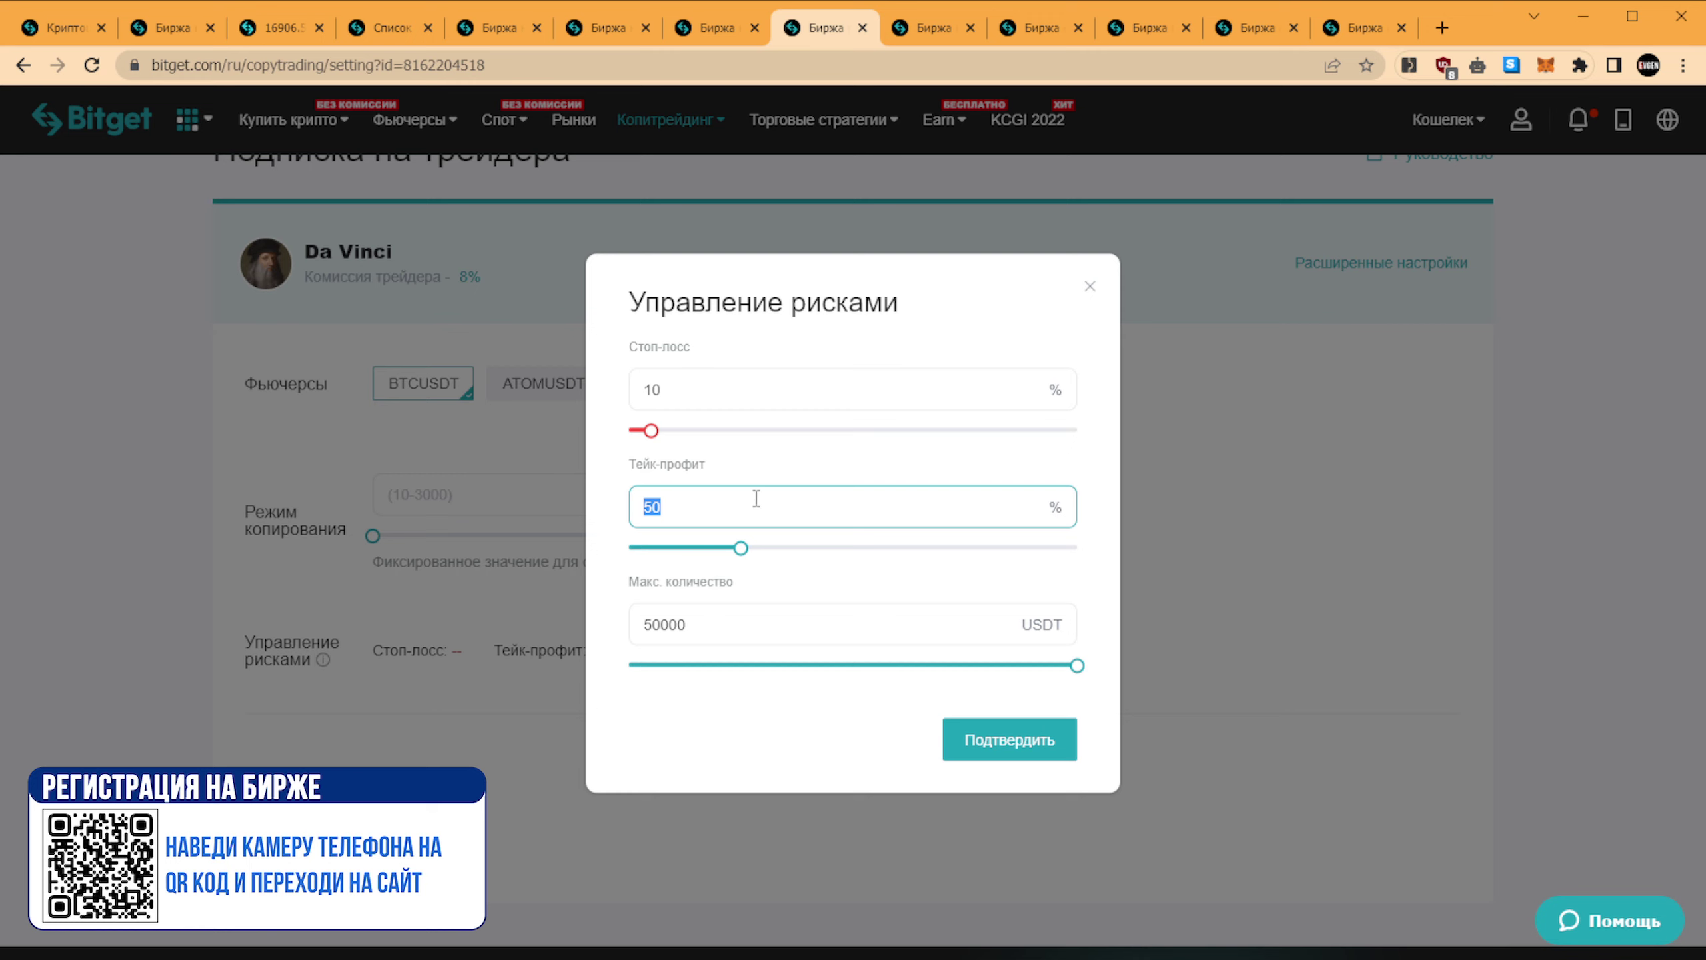
{"action": "type", "text": "30"}
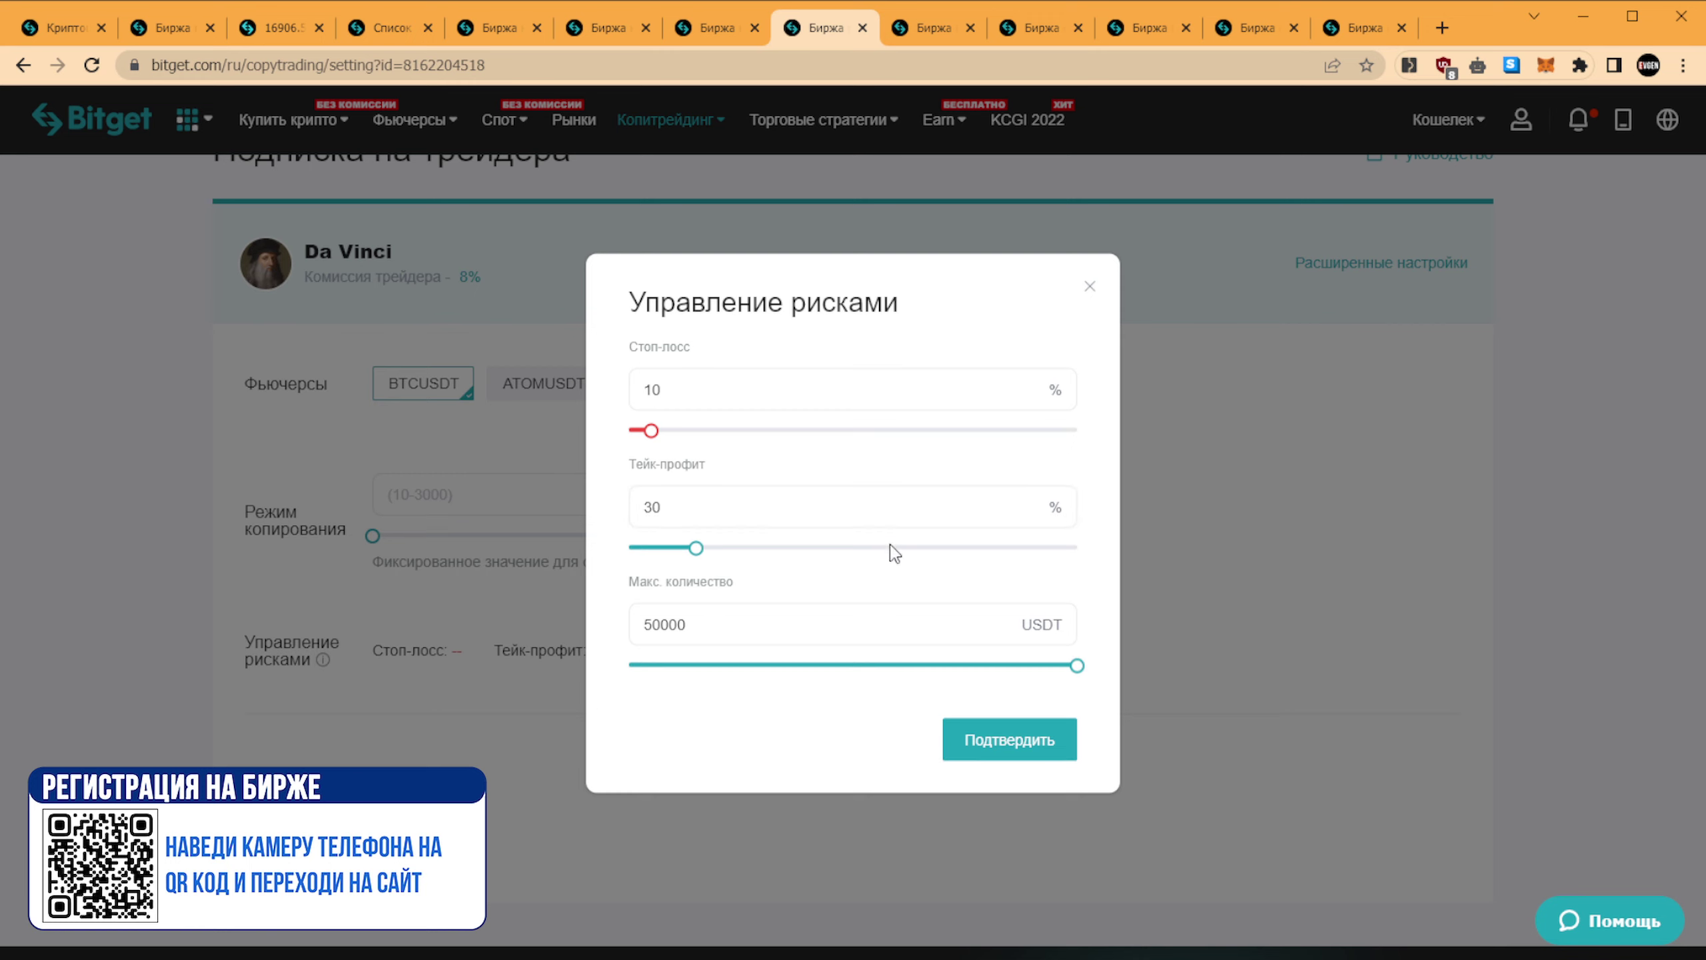
- Set the maximum amount in the risk management settings to 5000 USDT
{"action": "triple_click", "coordinate": [720, 581]}
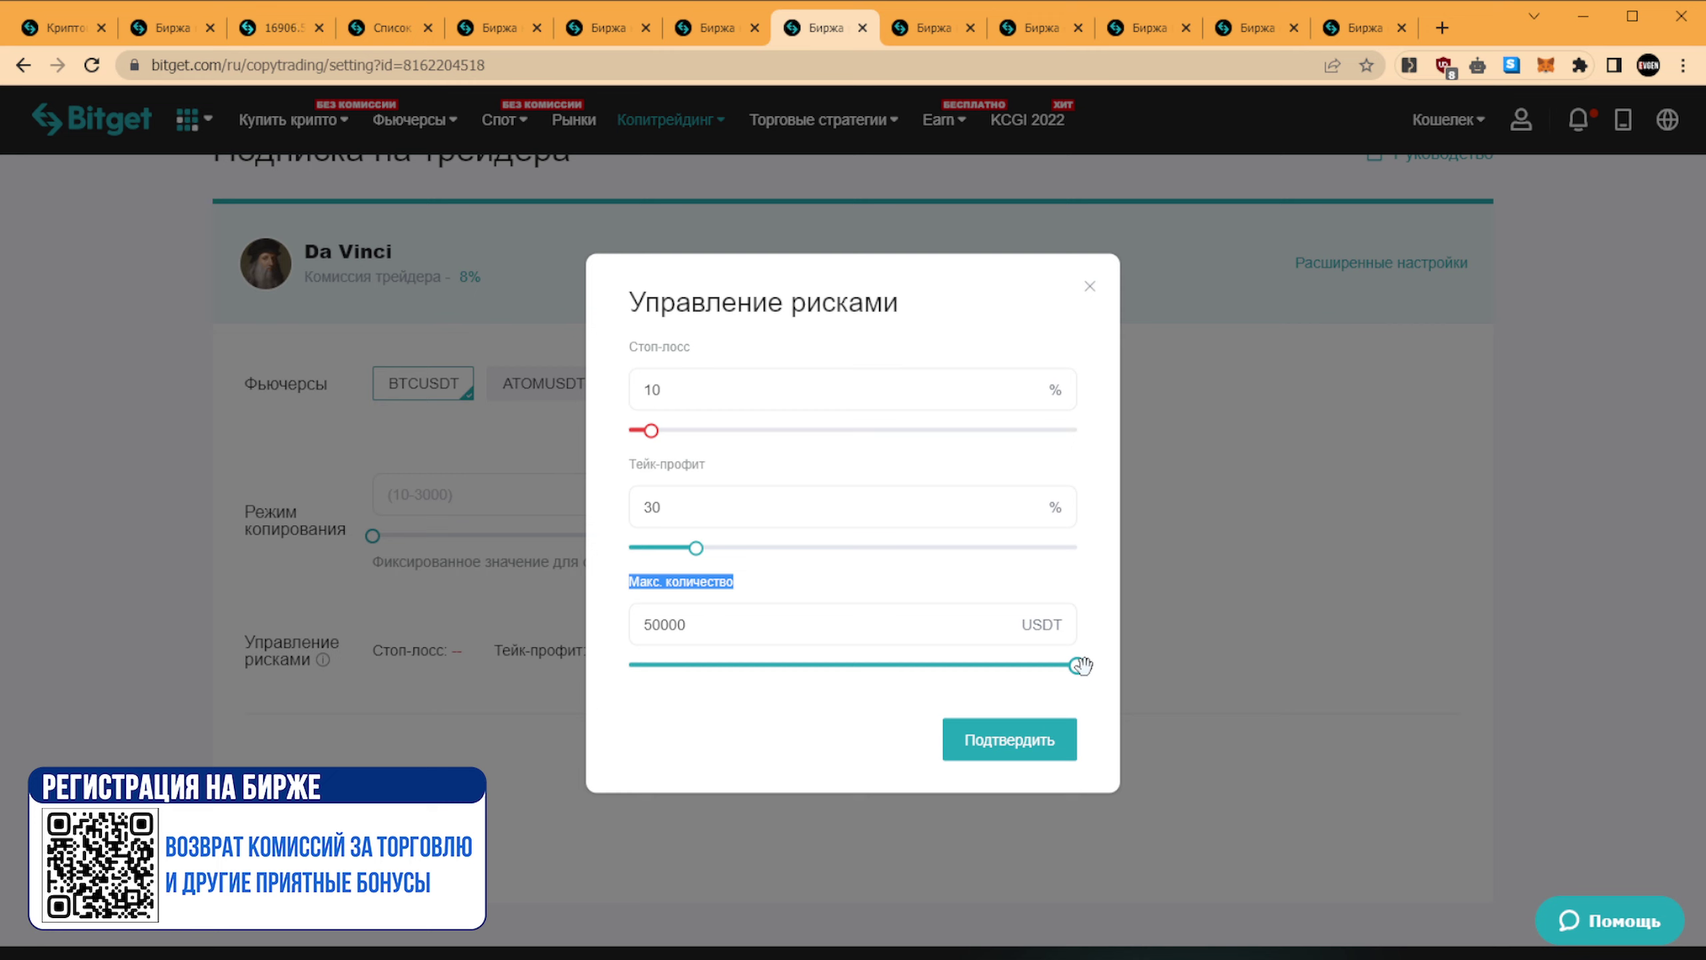
{"action": "left_click", "coordinate": [680, 632]}
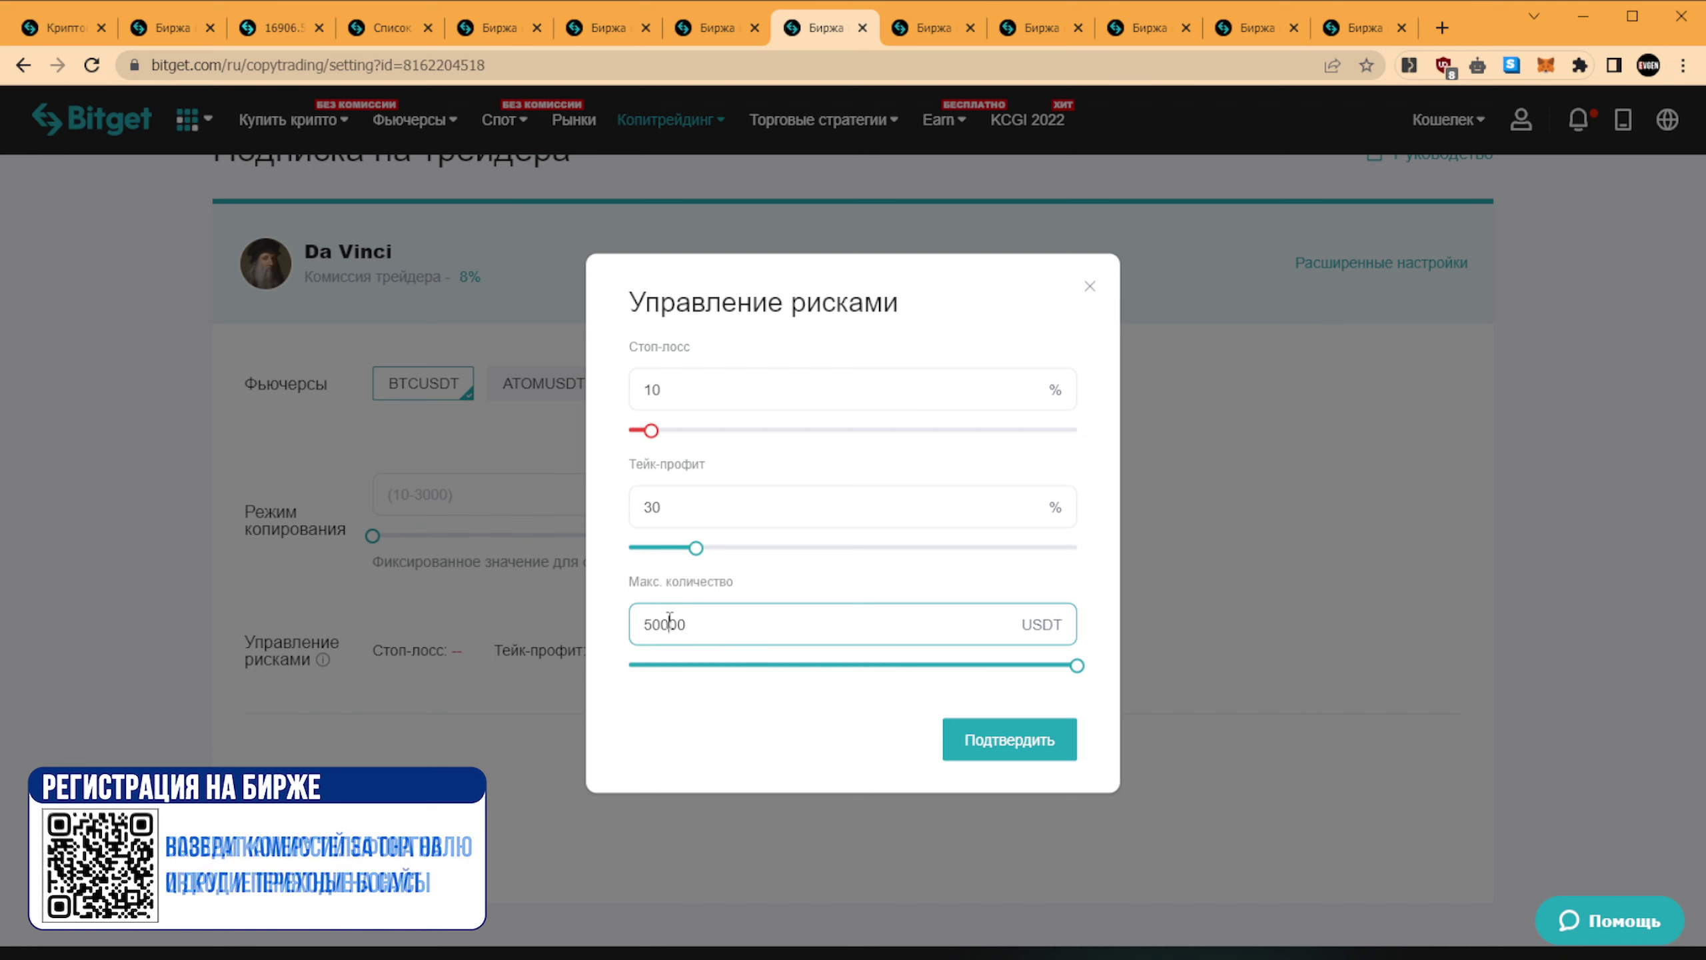
{"action": "left_click_drag", "start_coordinate": [667, 624], "coordinate": [762, 610]}
{"action": "key", "text": "BackSpace"}
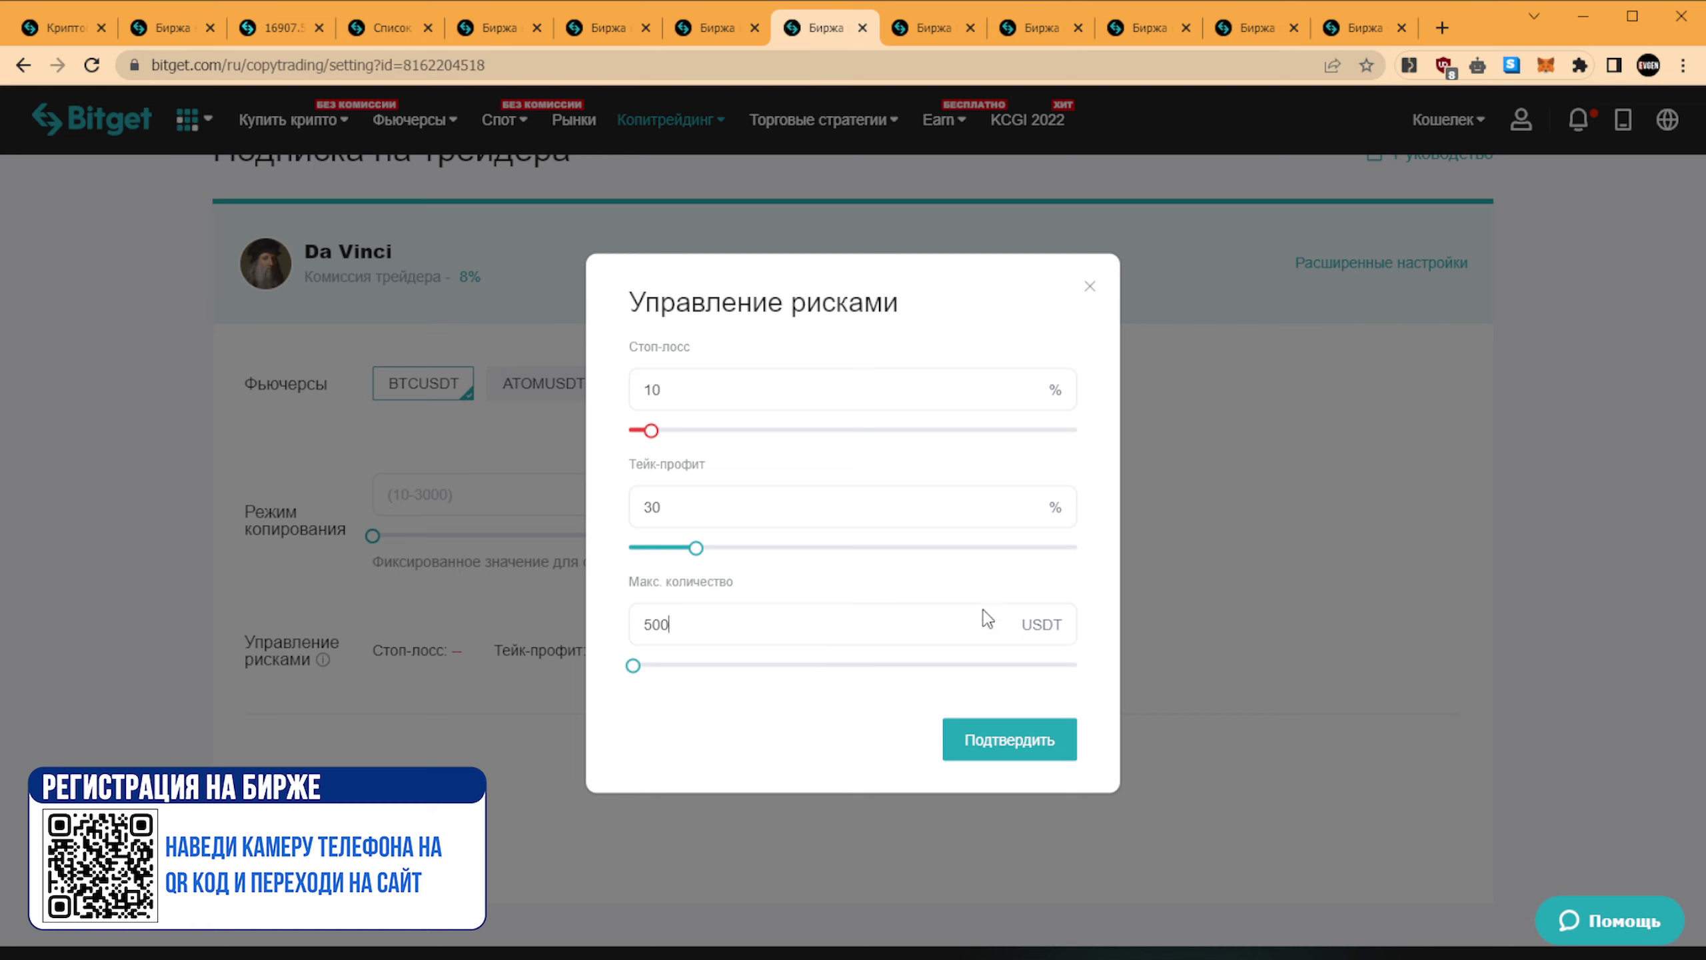
{"action": "type", "text": "0"}
{"action": "left_click", "coordinate": [708, 711]}
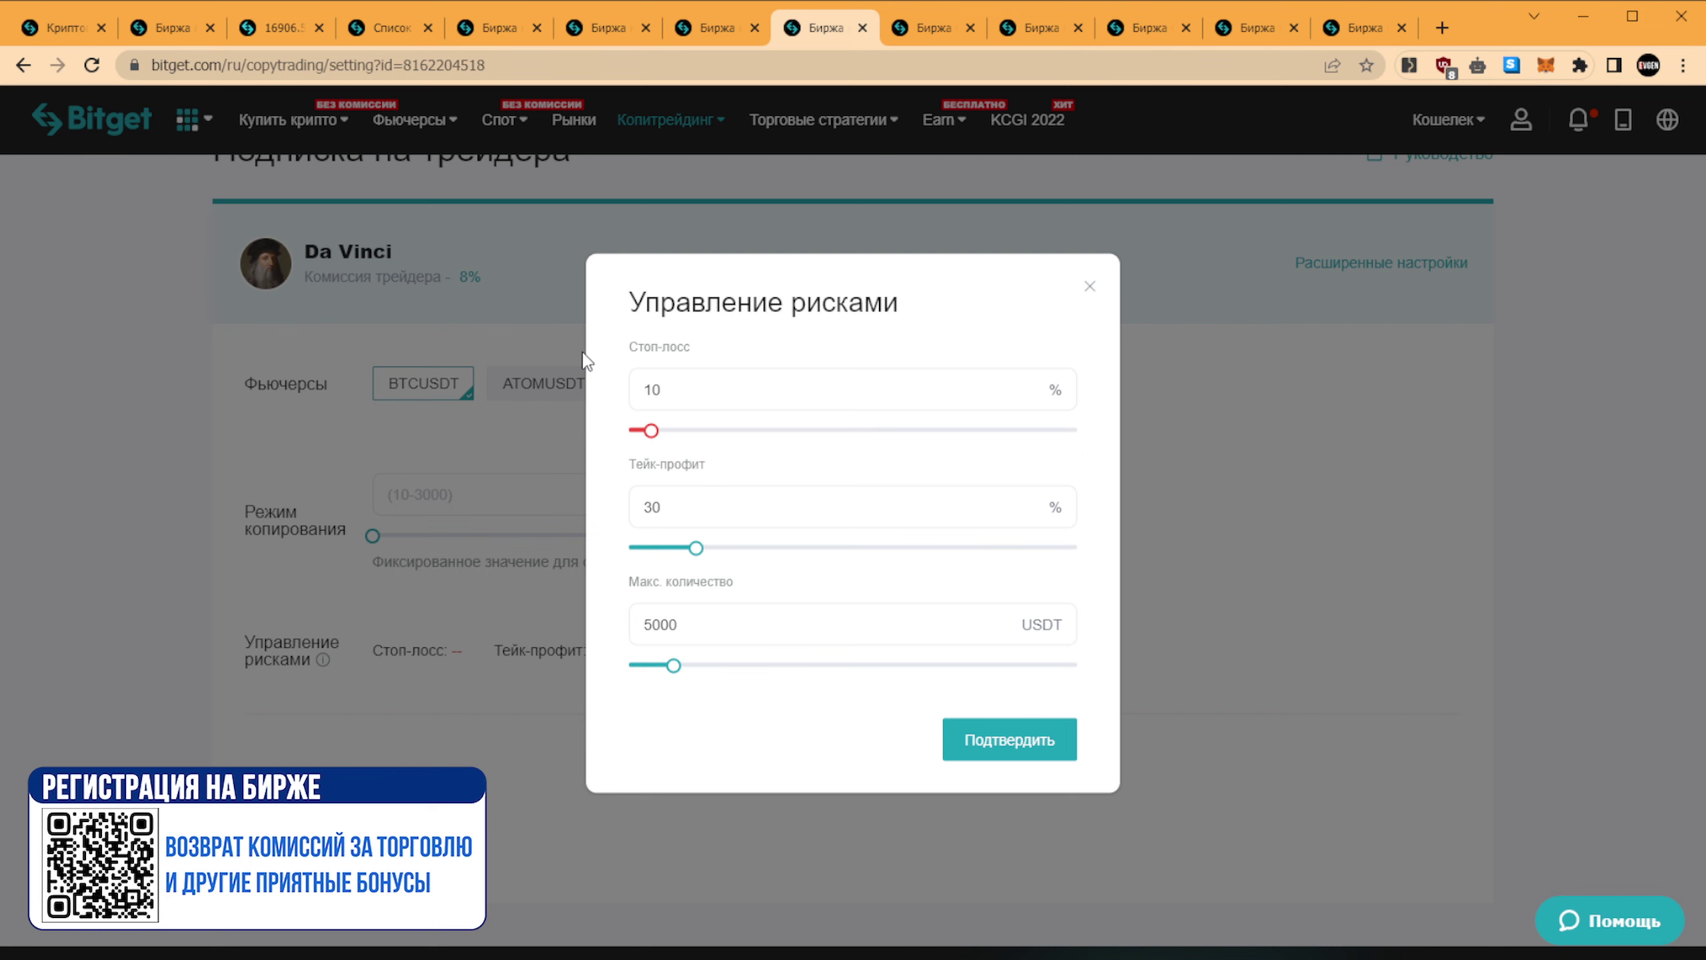
- Set the maximum amount to 100 USDT and confirm the risk management settings for Da Vinci
{"action": "double_click", "coordinate": [673, 632]}
{"action": "type", "text": "1"}
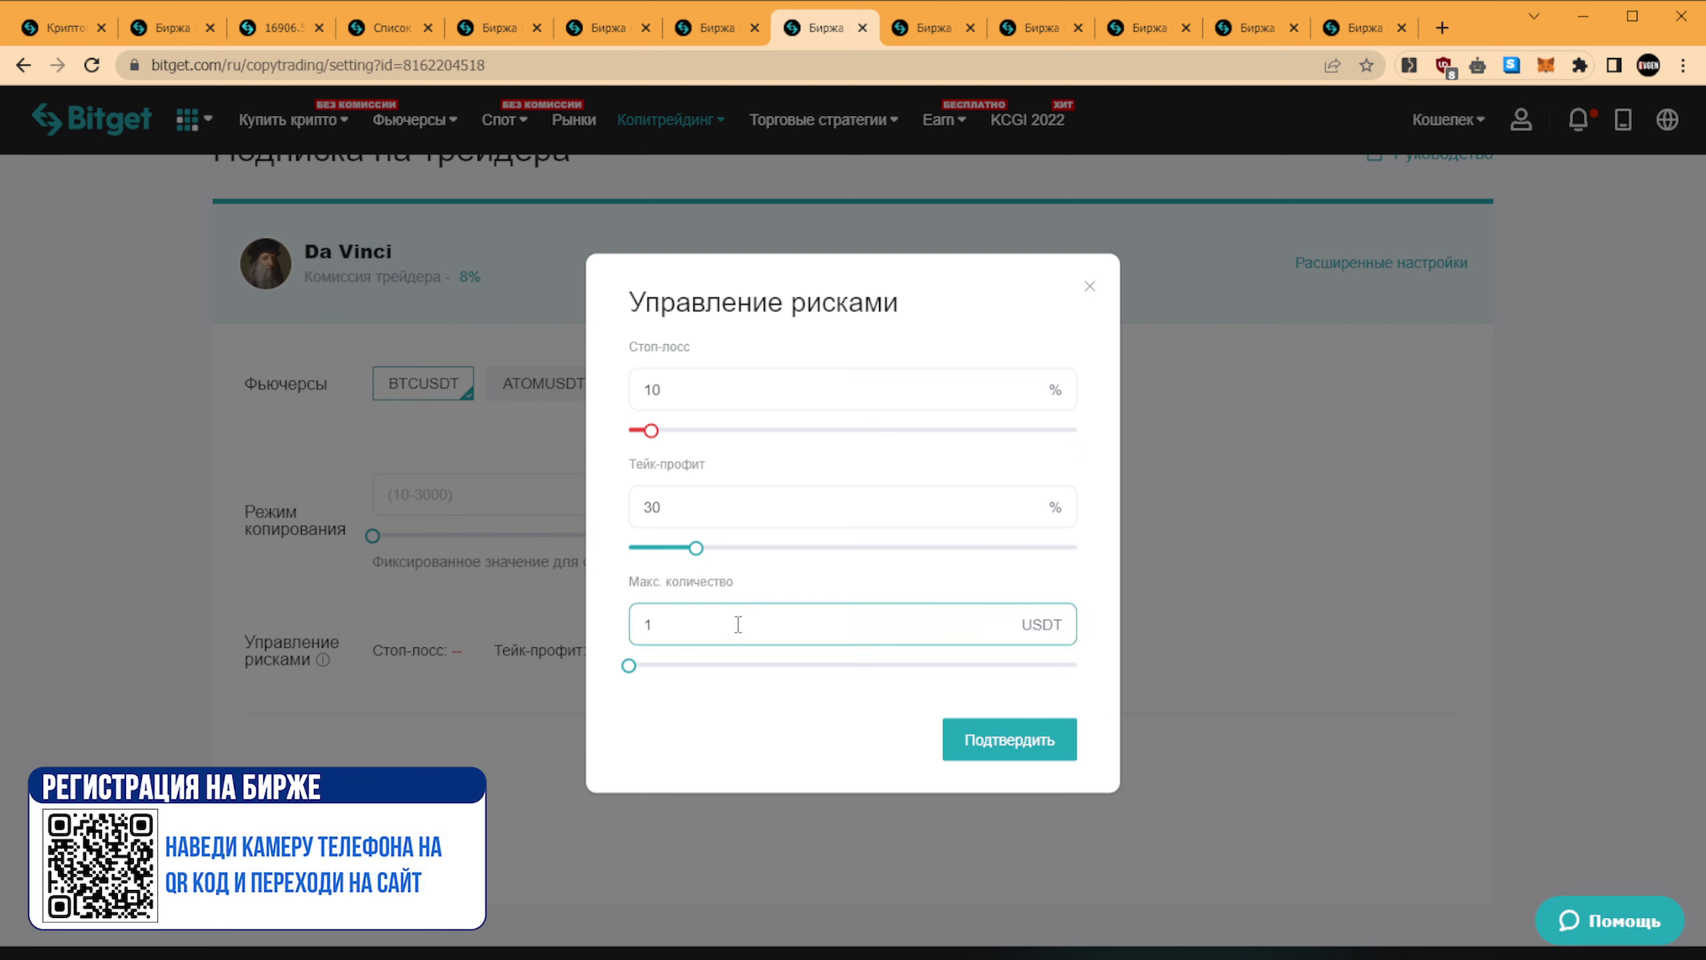
{"action": "type", "text": "00"}
{"action": "left_click_drag", "start_coordinate": [665, 624], "coordinate": [642, 626]}
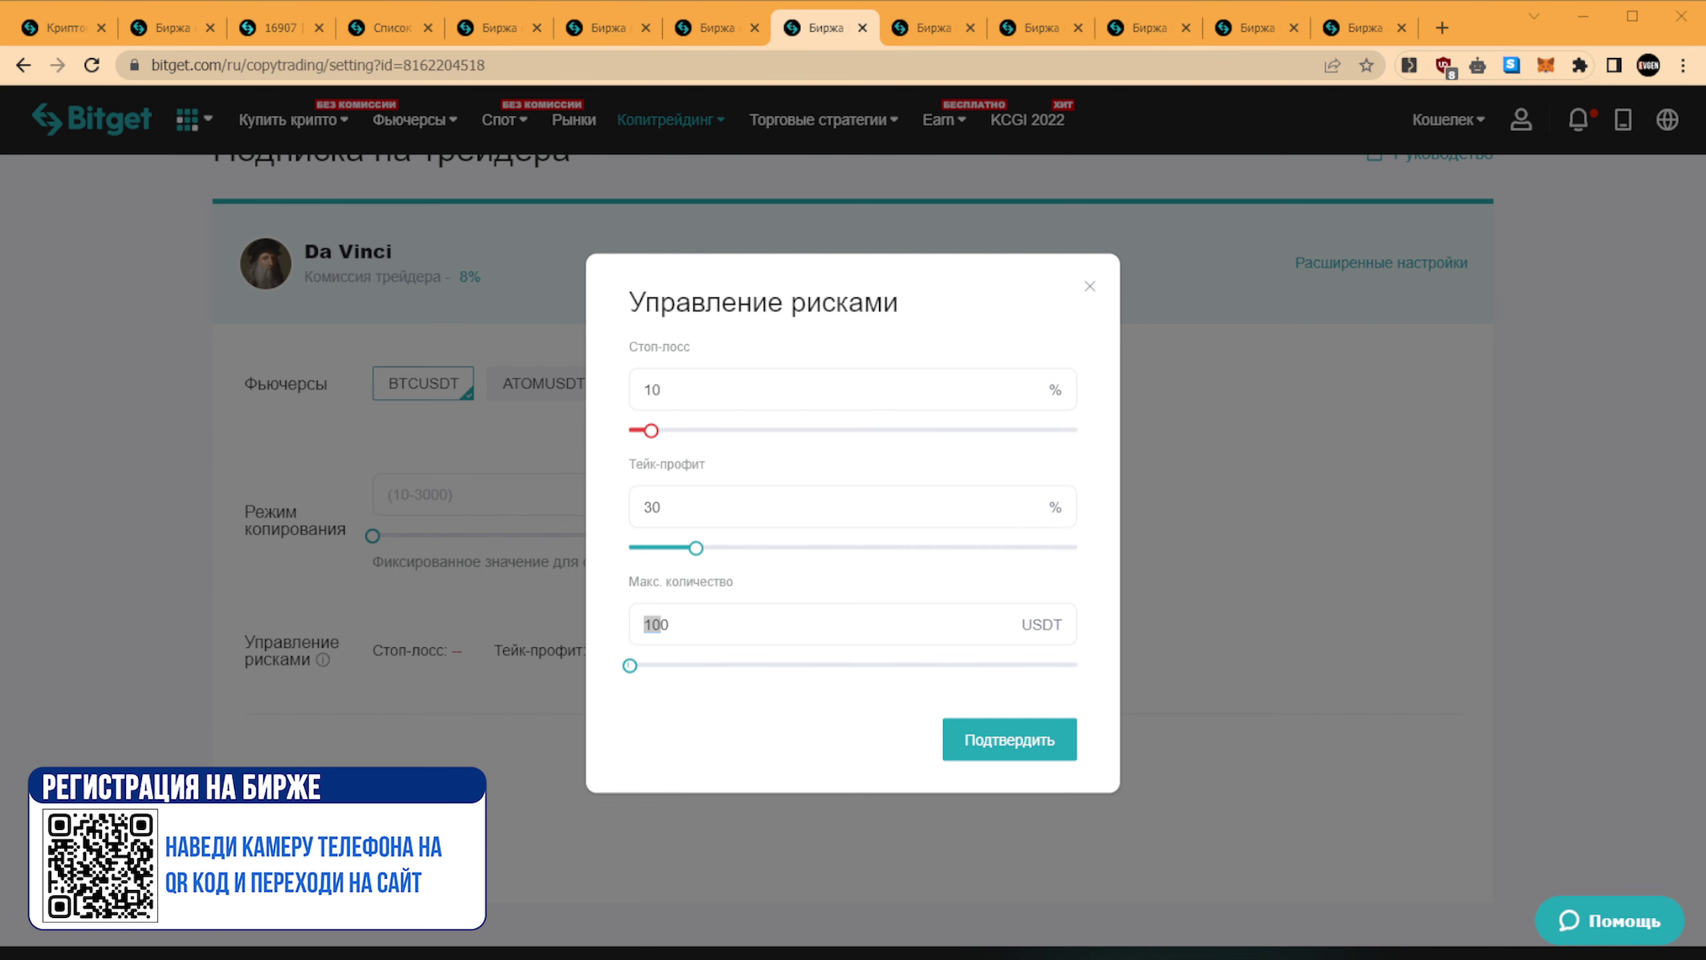
{"action": "left_click", "coordinate": [1001, 743]}
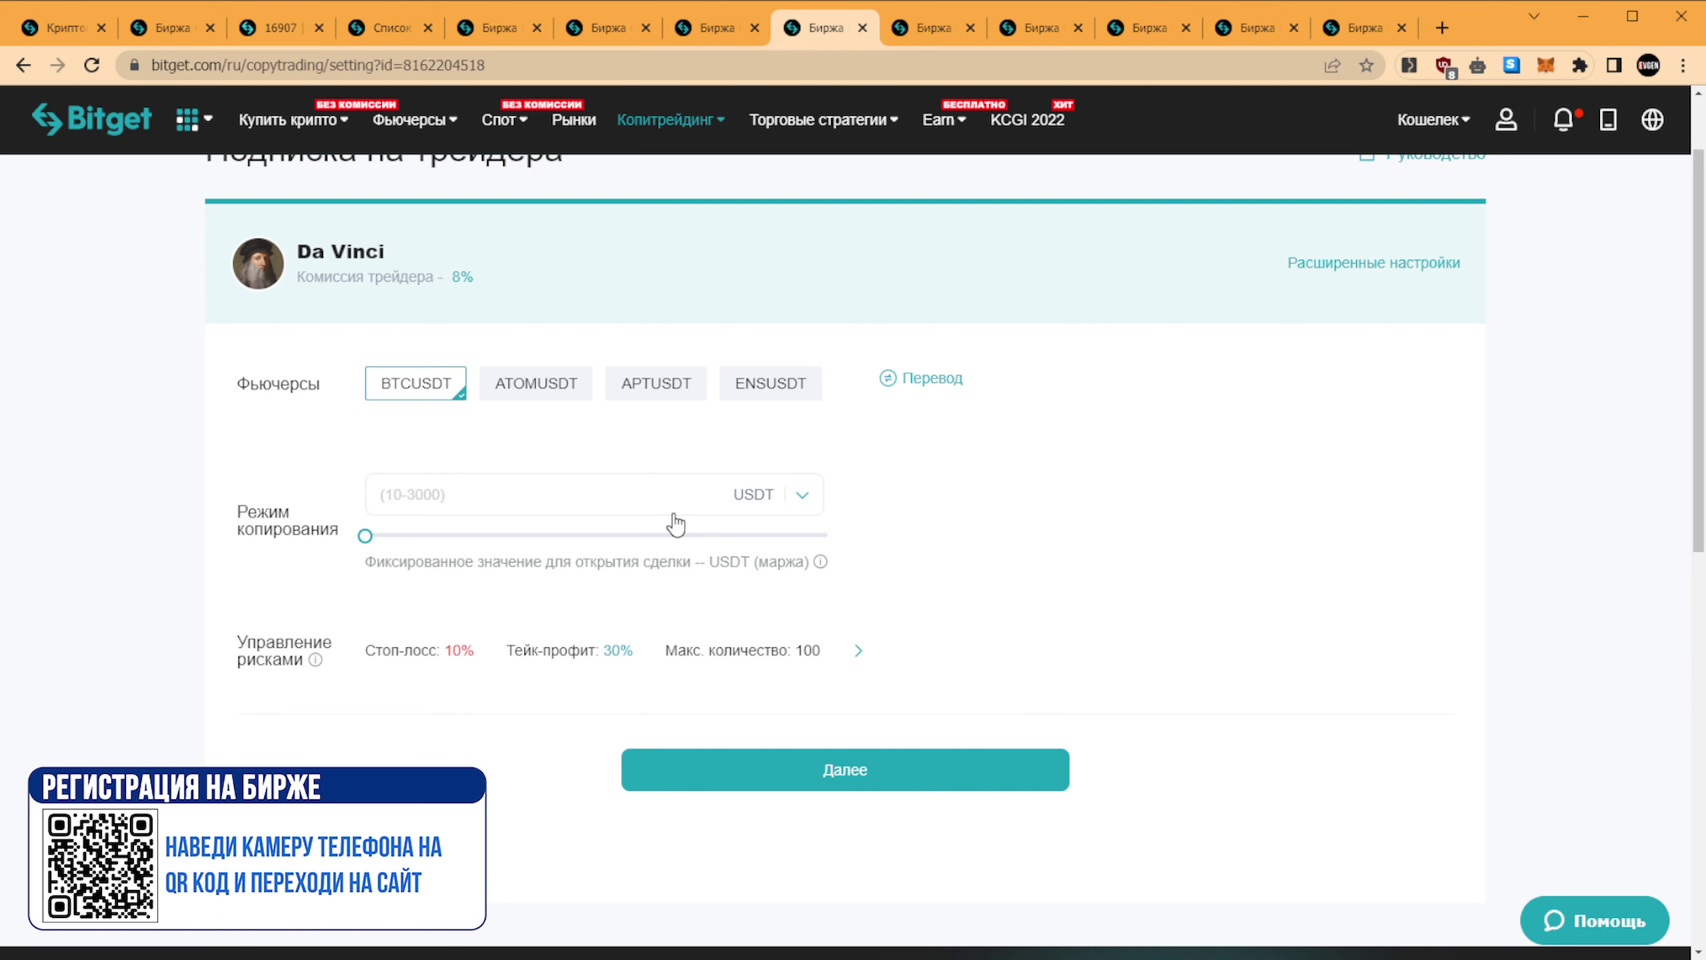
- Unsubscribe from ARENTE in the copy trading center and check the list of followed traders
{"action": "left_click", "coordinate": [928, 22]}
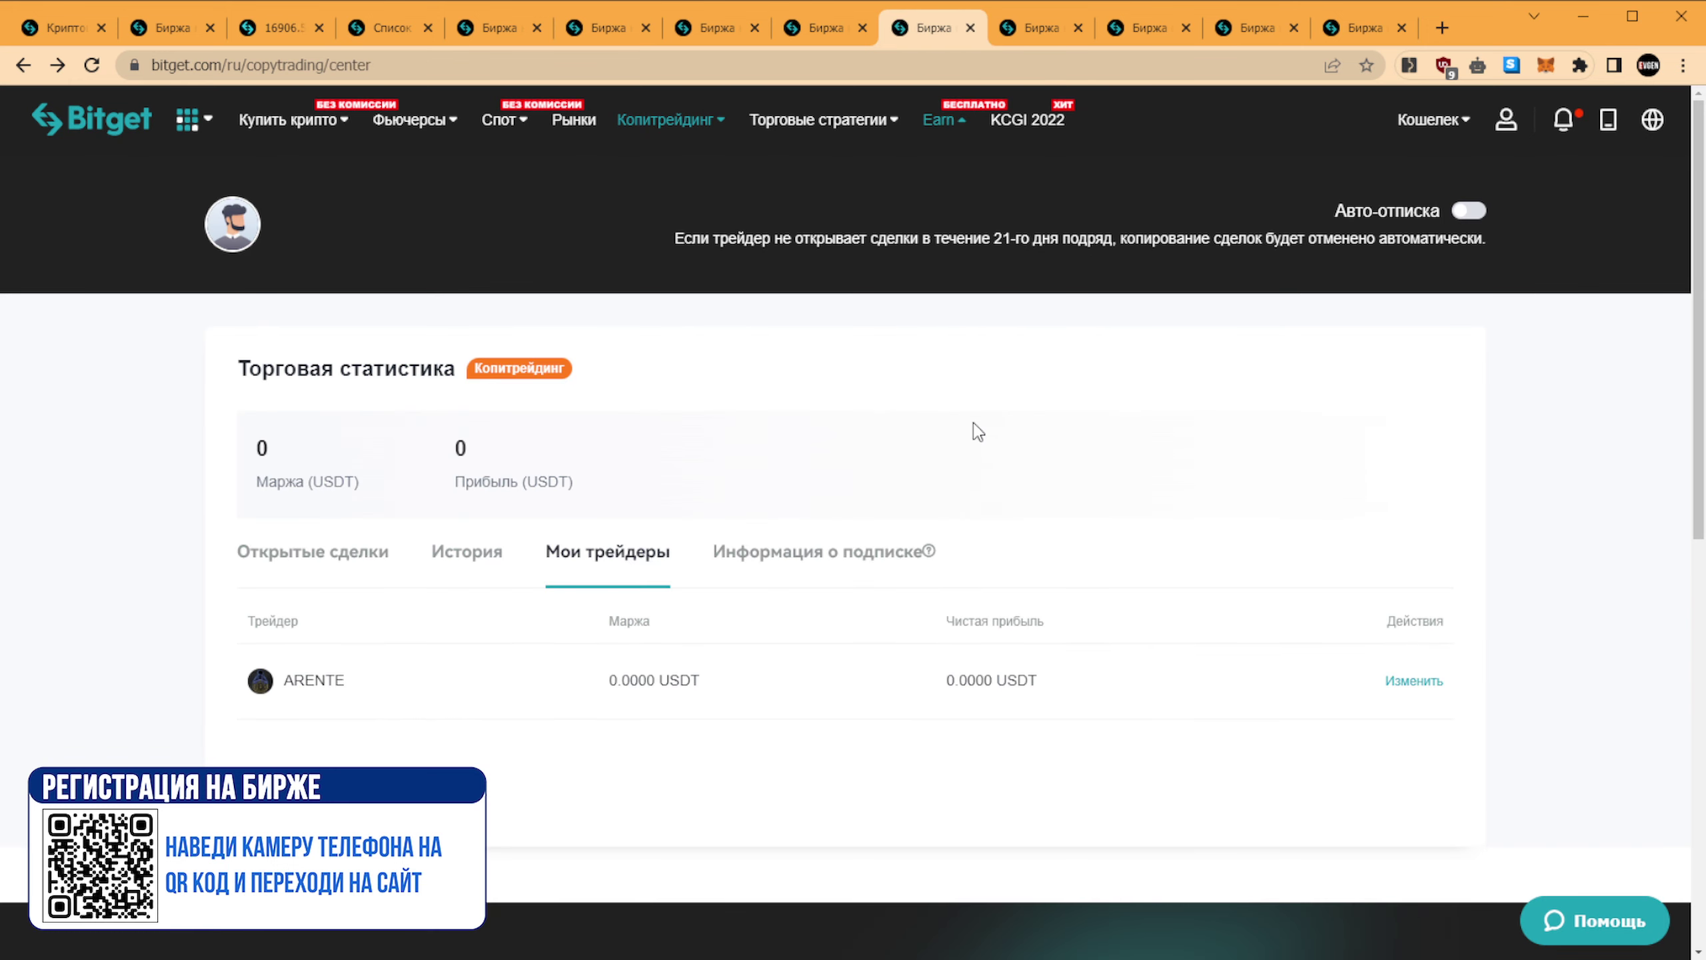
{"action": "scroll", "coordinate": [971, 440], "scroll_direction": "down", "scroll_amount": 2}
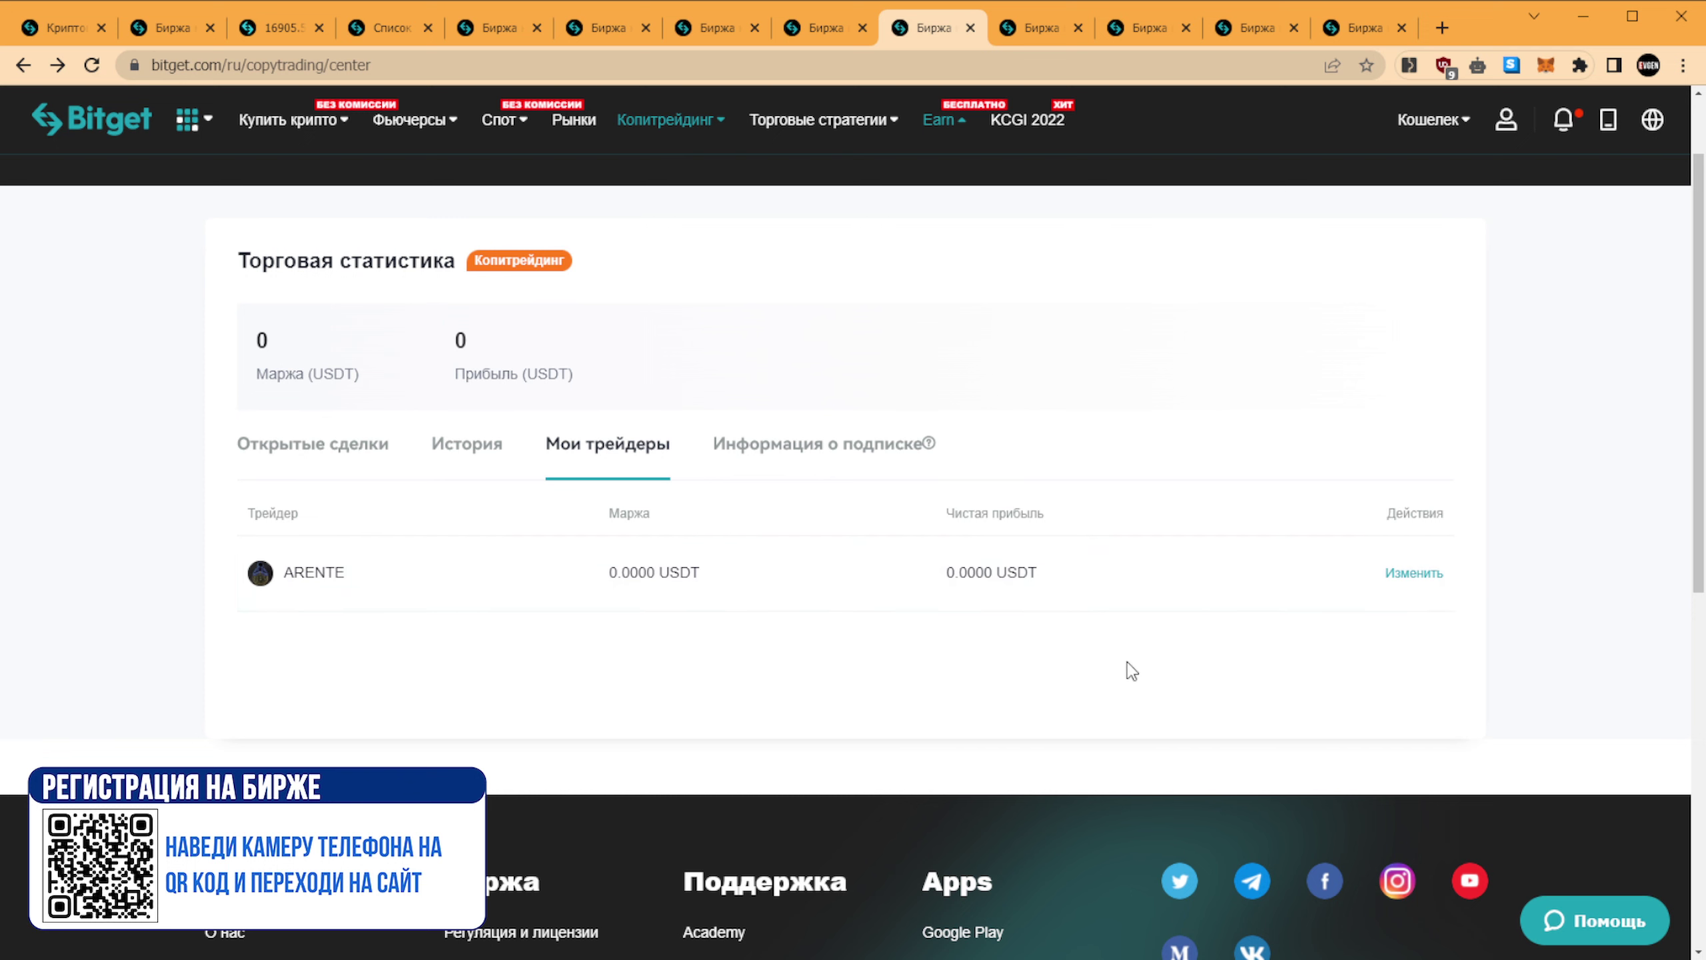
{"action": "left_click", "coordinate": [1421, 578]}
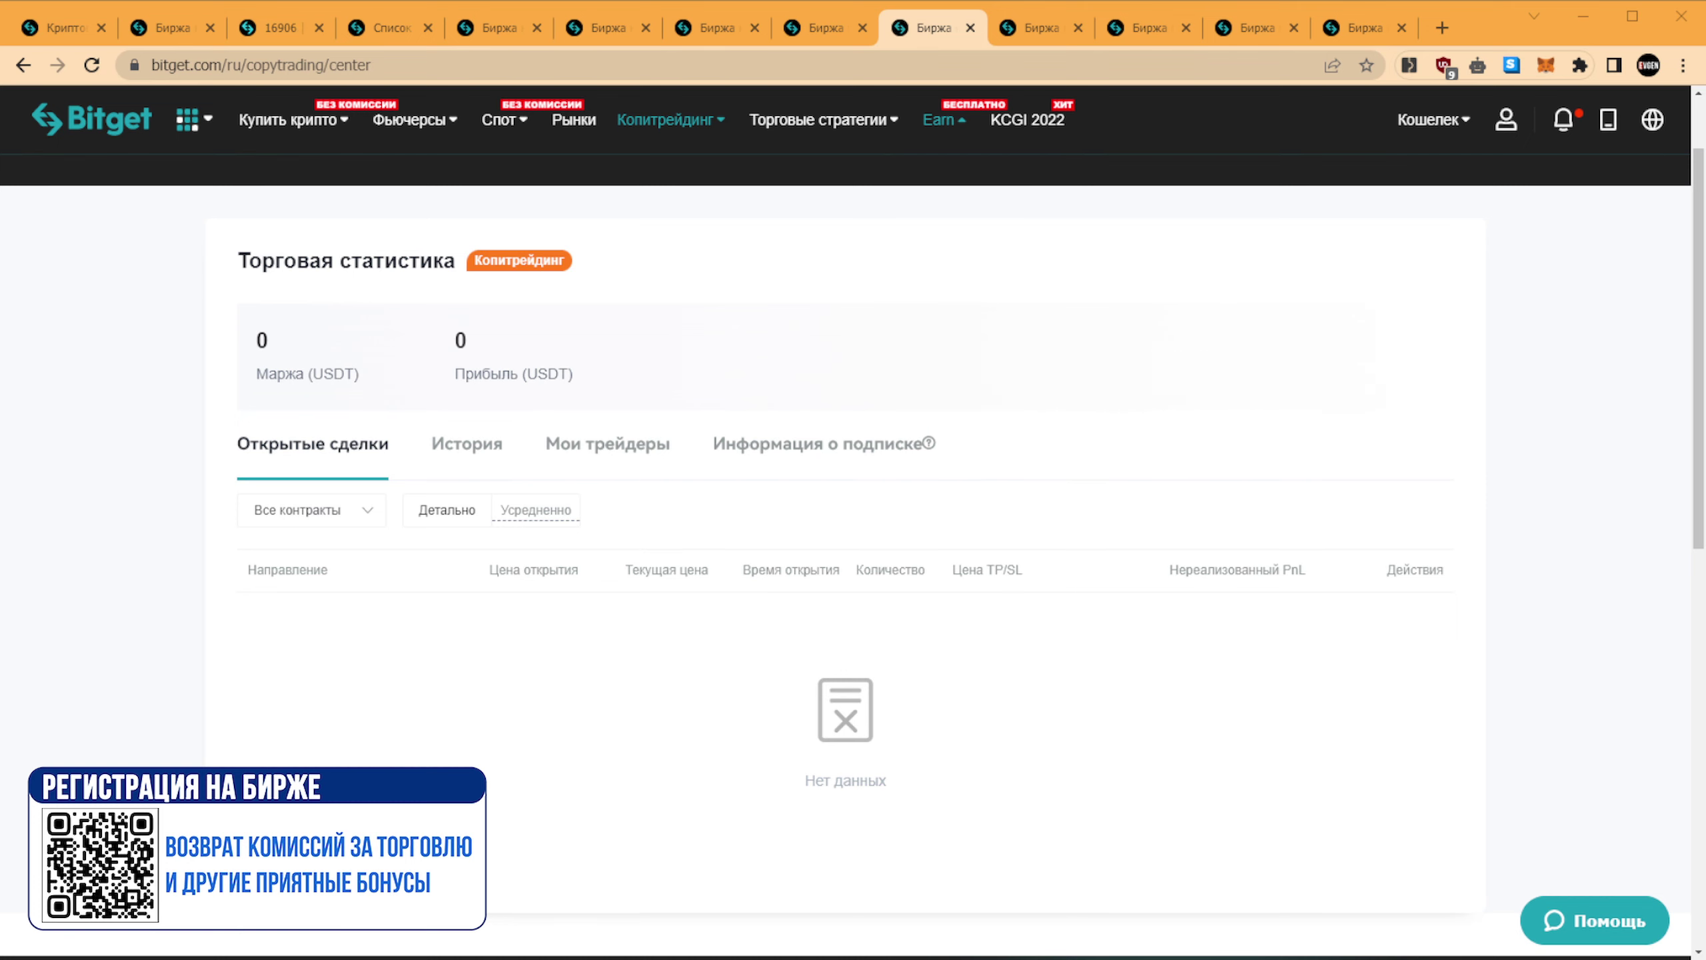
{"action": "left_click", "coordinate": [608, 444]}
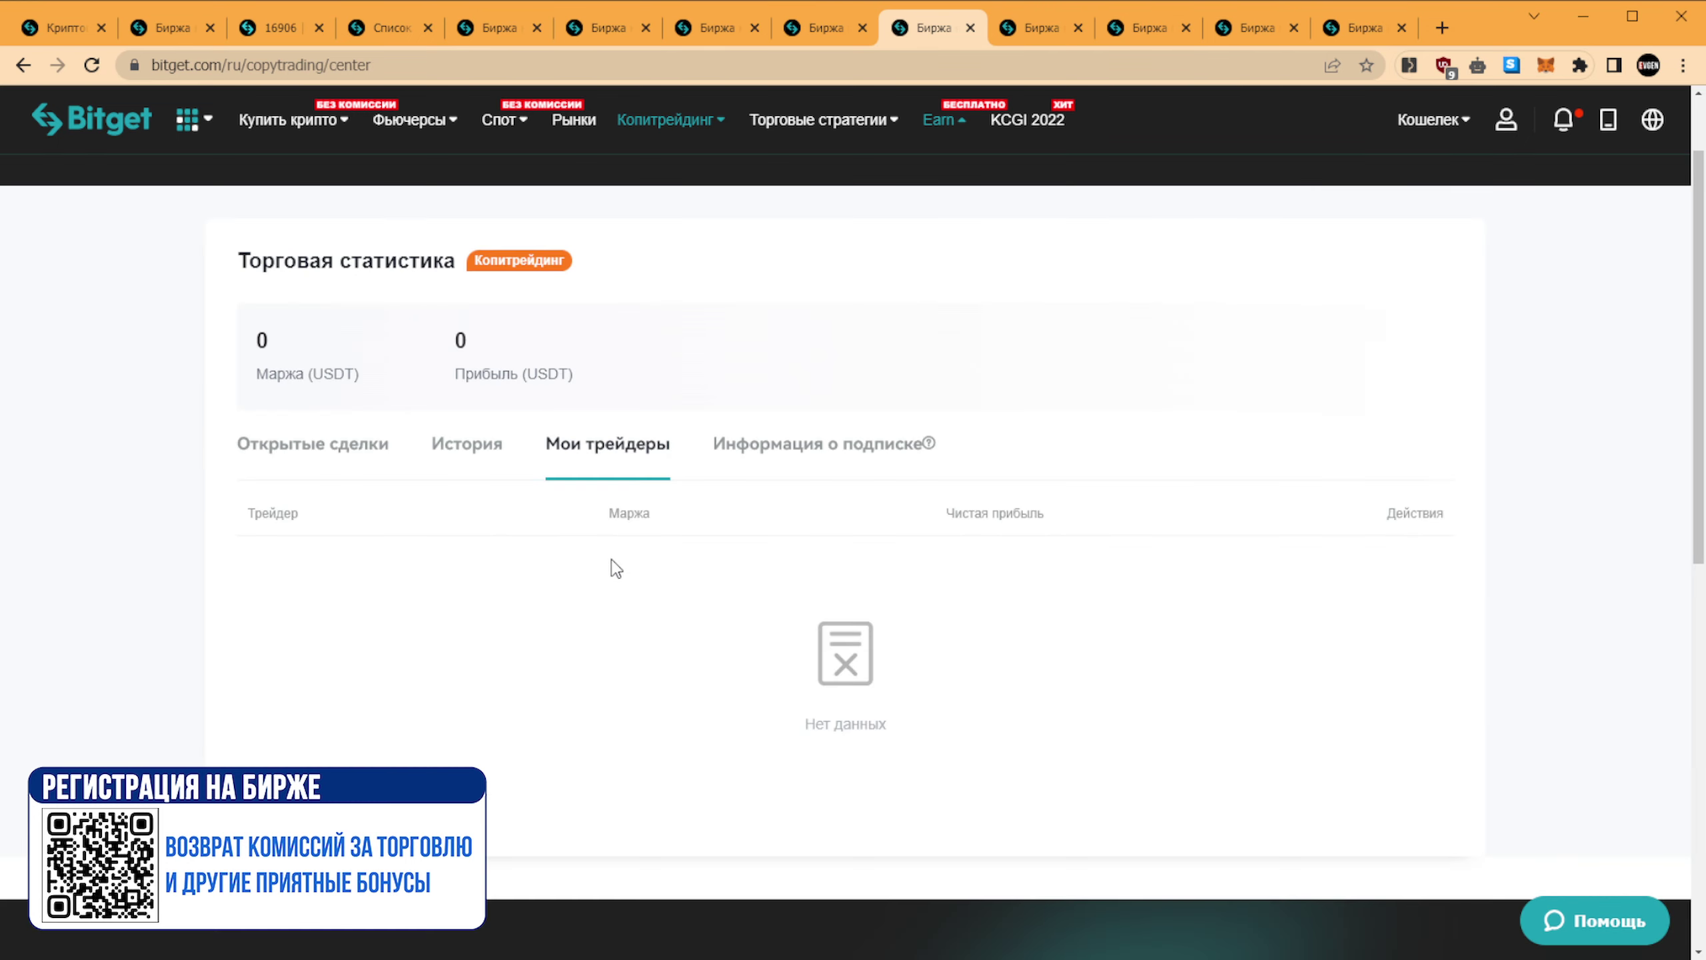
{"action": "scroll", "coordinate": [864, 484], "scroll_direction": "down", "scroll_amount": 3}
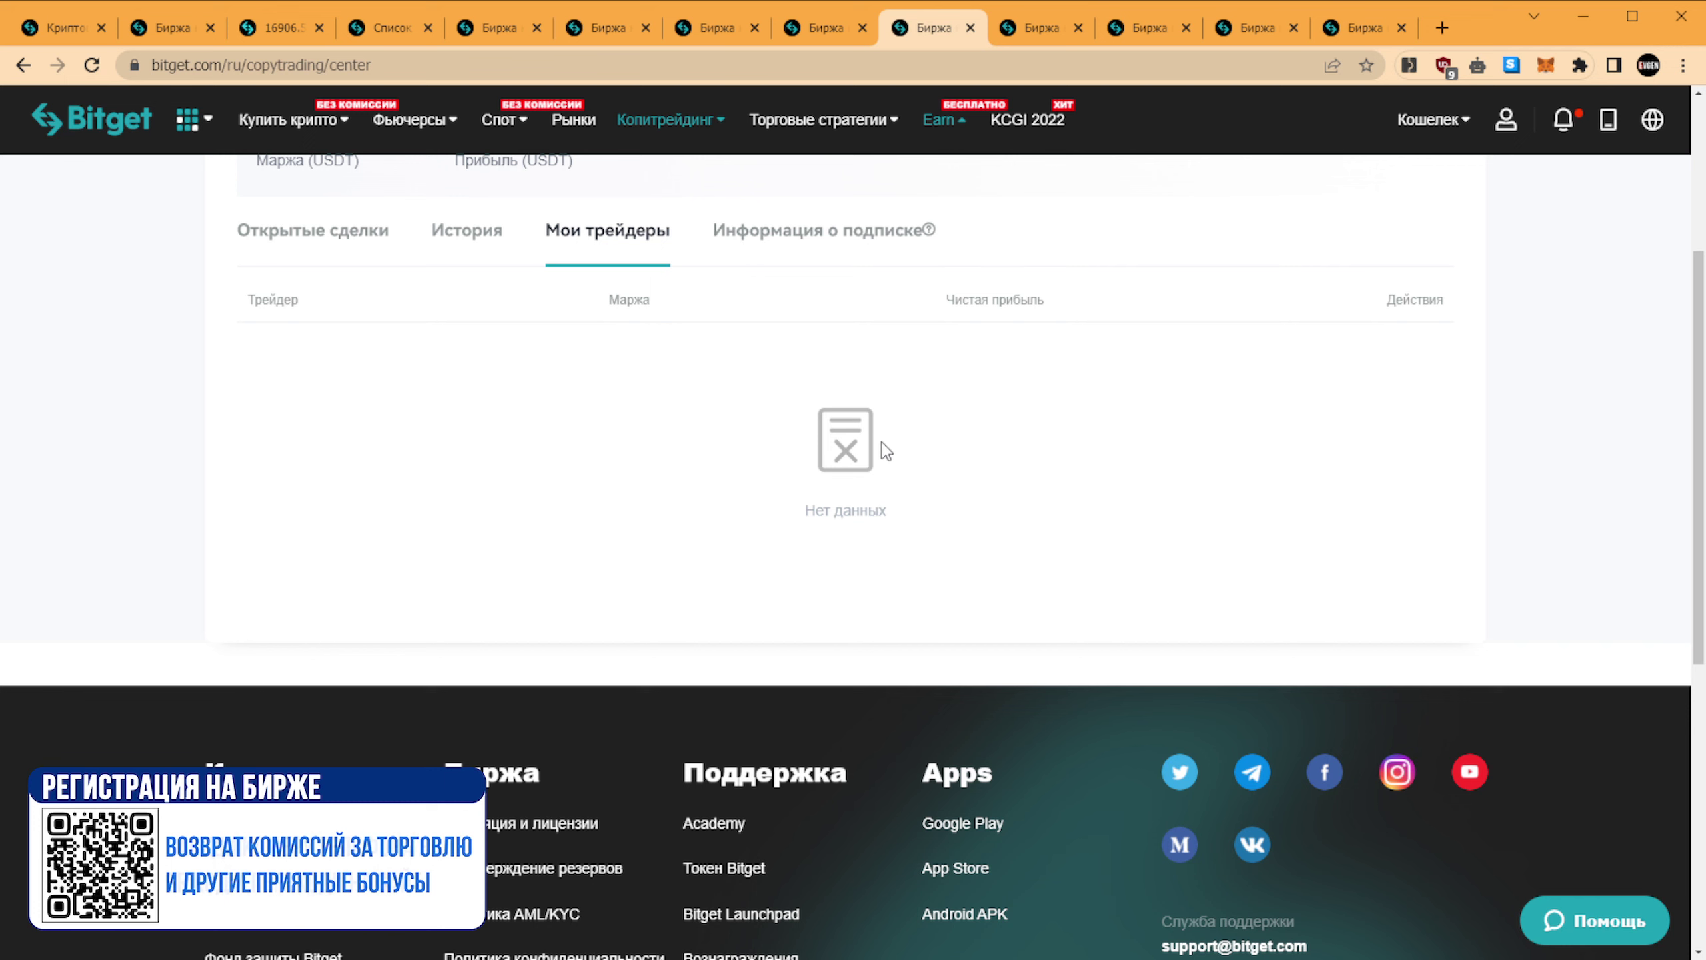
- Open the KCGI 2022 page and review the competition schedule, team options and participation rules
{"action": "left_click", "coordinate": [1038, 28]}
{"action": "left_click", "coordinate": [1150, 39]}
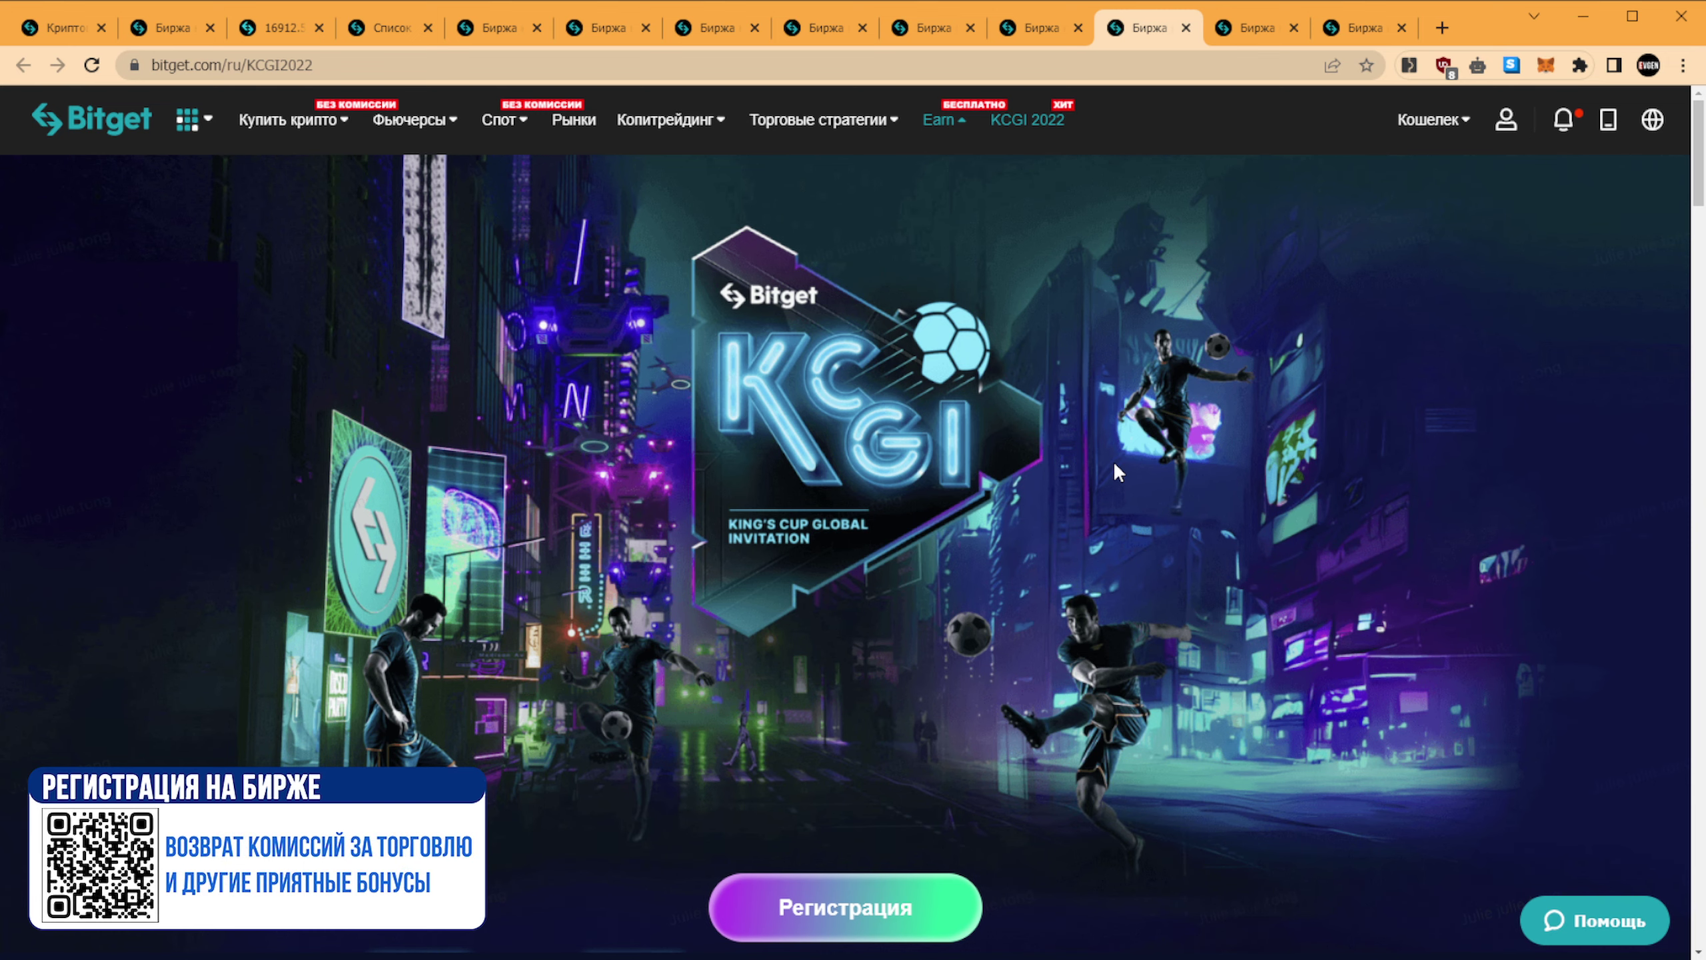
{"action": "scroll", "coordinate": [1310, 444], "scroll_direction": "down", "scroll_amount": 10}
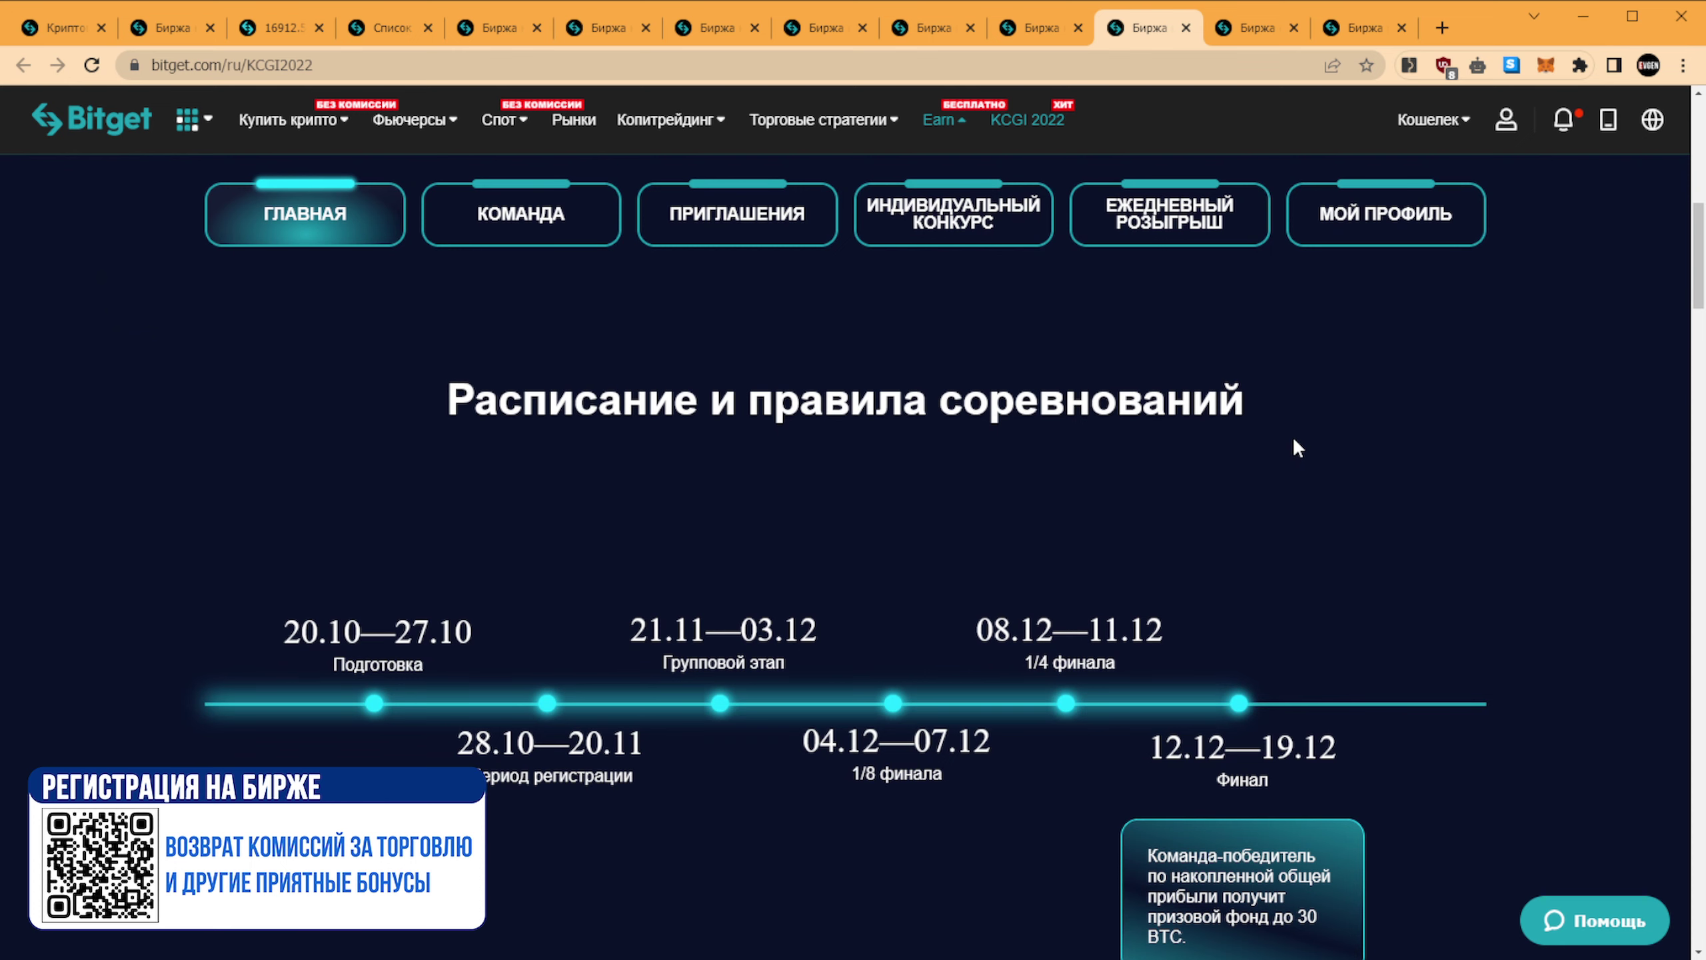
{"action": "scroll", "coordinate": [1287, 437], "scroll_direction": "up", "scroll_amount": 10}
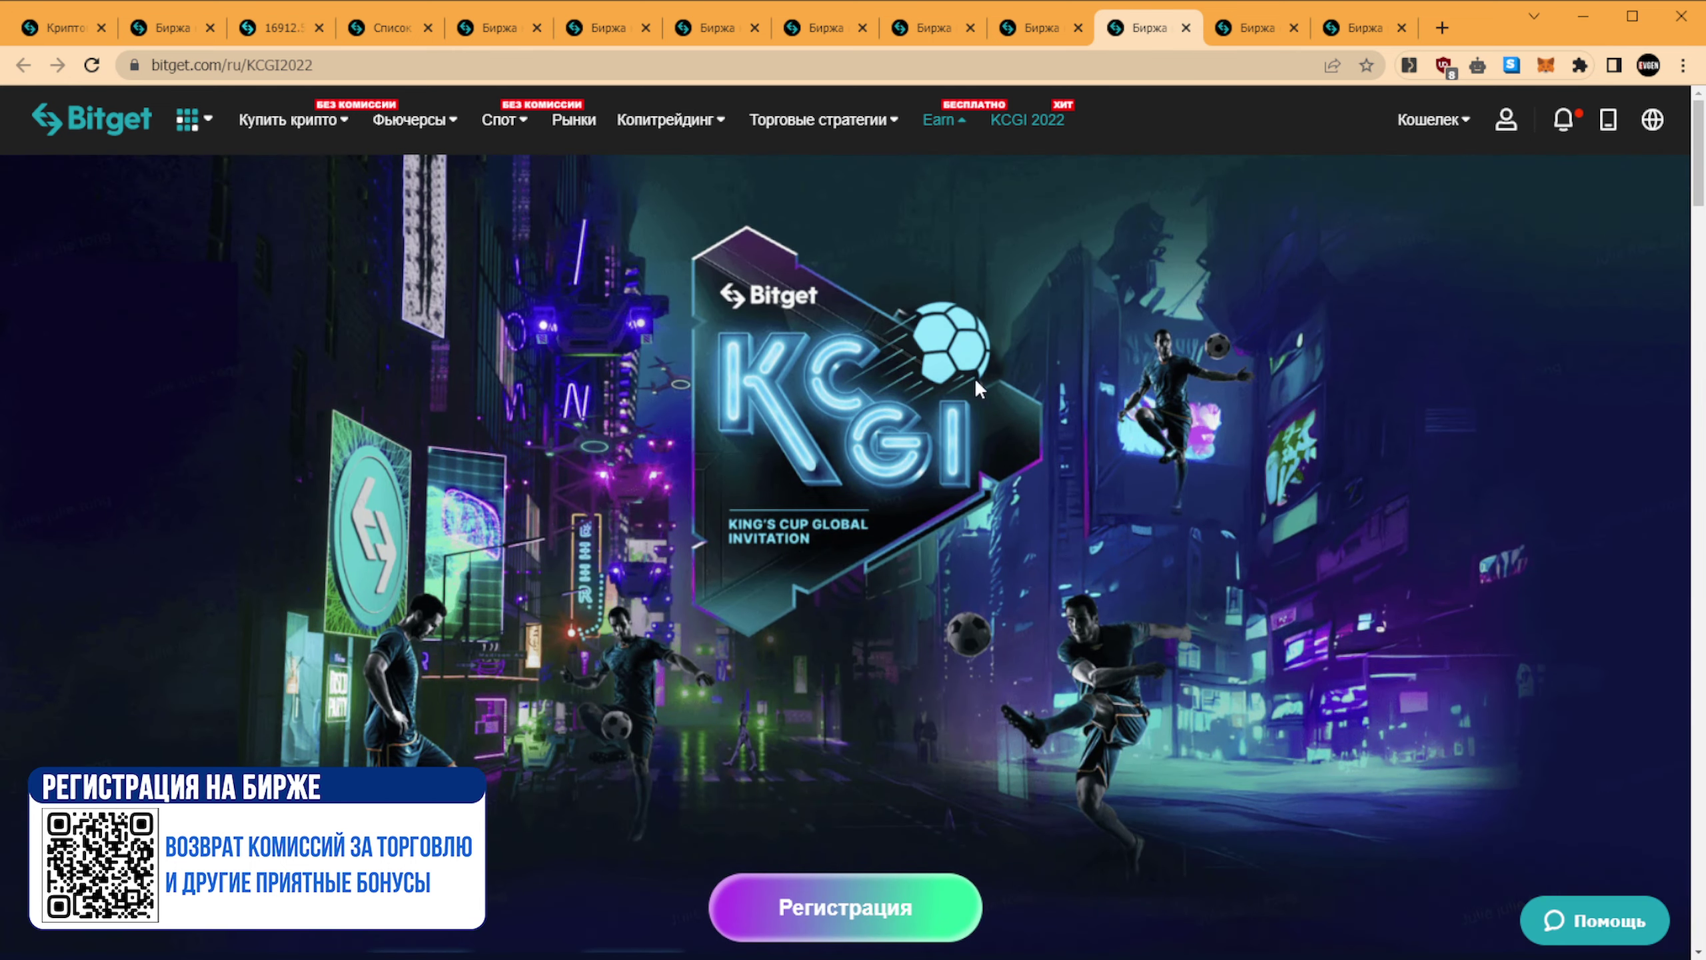
{"action": "scroll", "coordinate": [1136, 629], "scroll_direction": "down", "scroll_amount": 10}
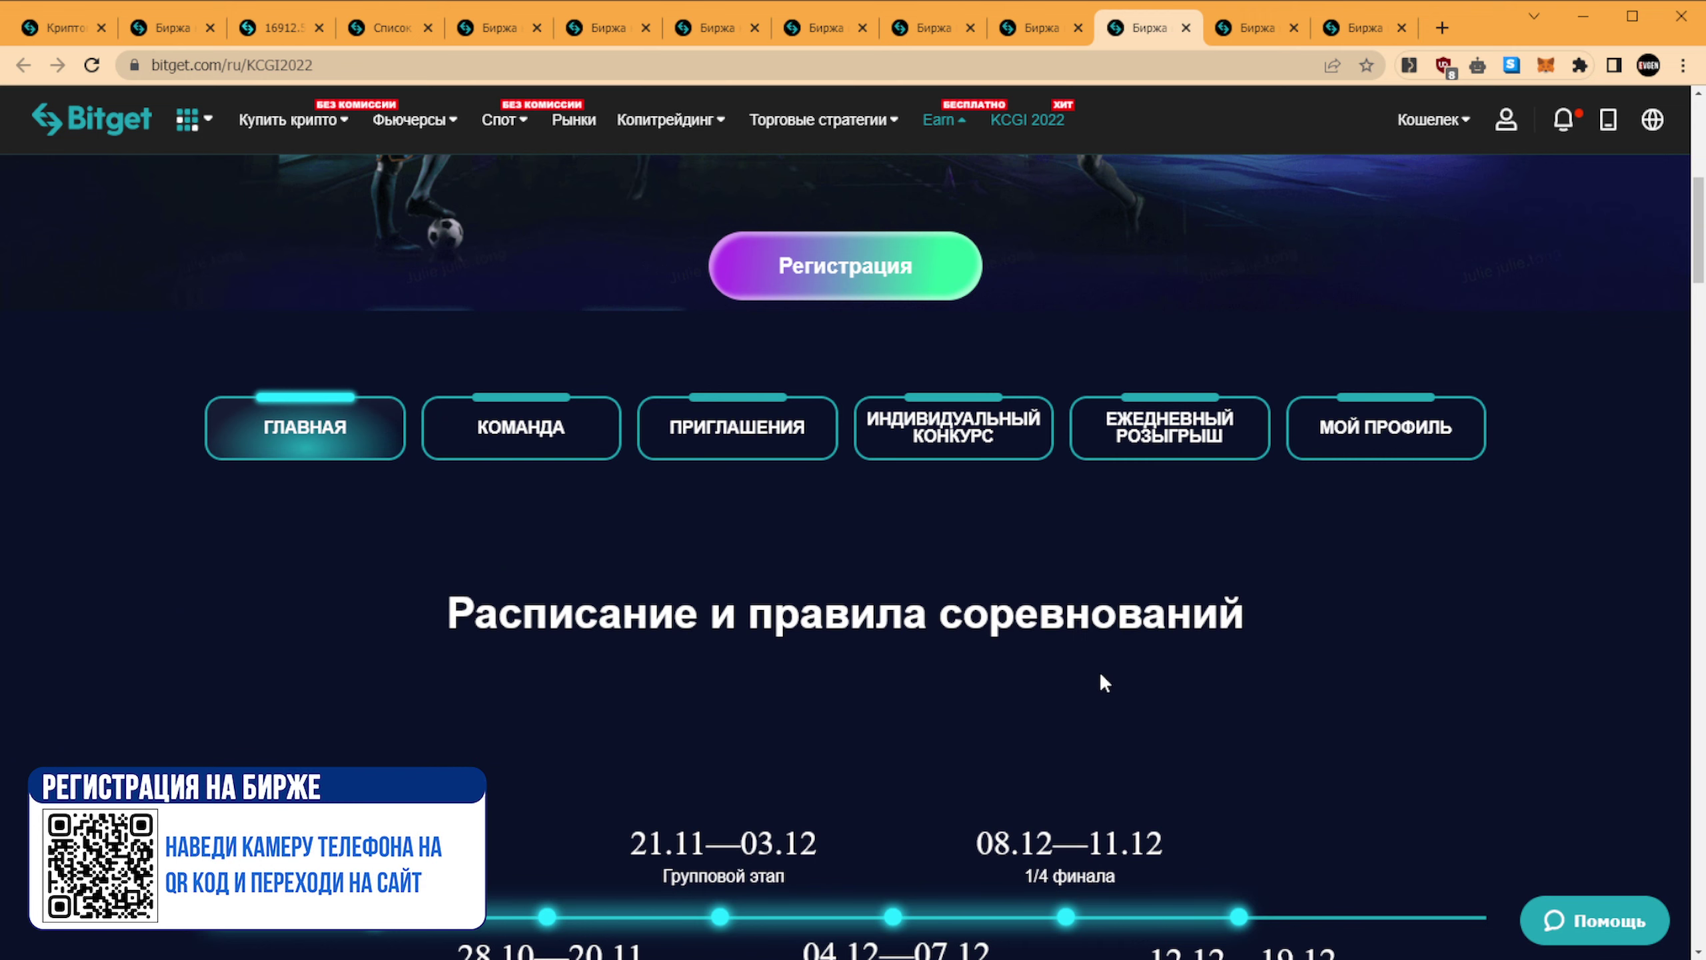
{"action": "scroll", "coordinate": [1101, 675], "scroll_direction": "down", "scroll_amount": 10}
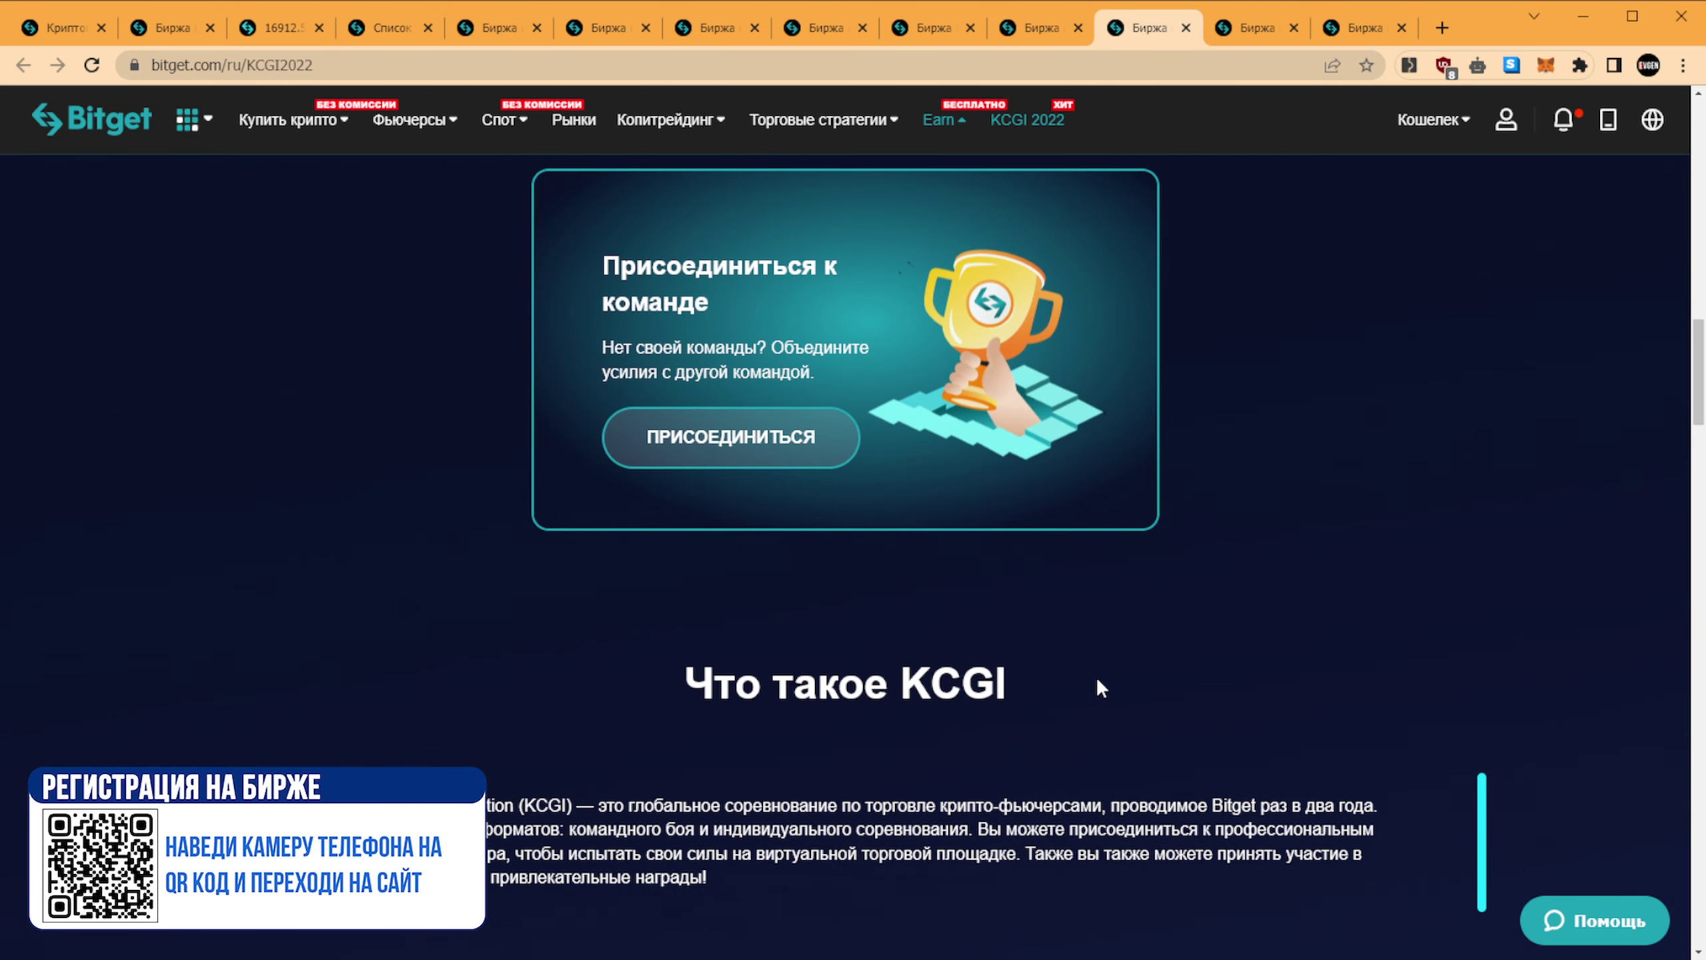
{"action": "scroll", "coordinate": [1098, 680], "scroll_direction": "down", "scroll_amount": 15}
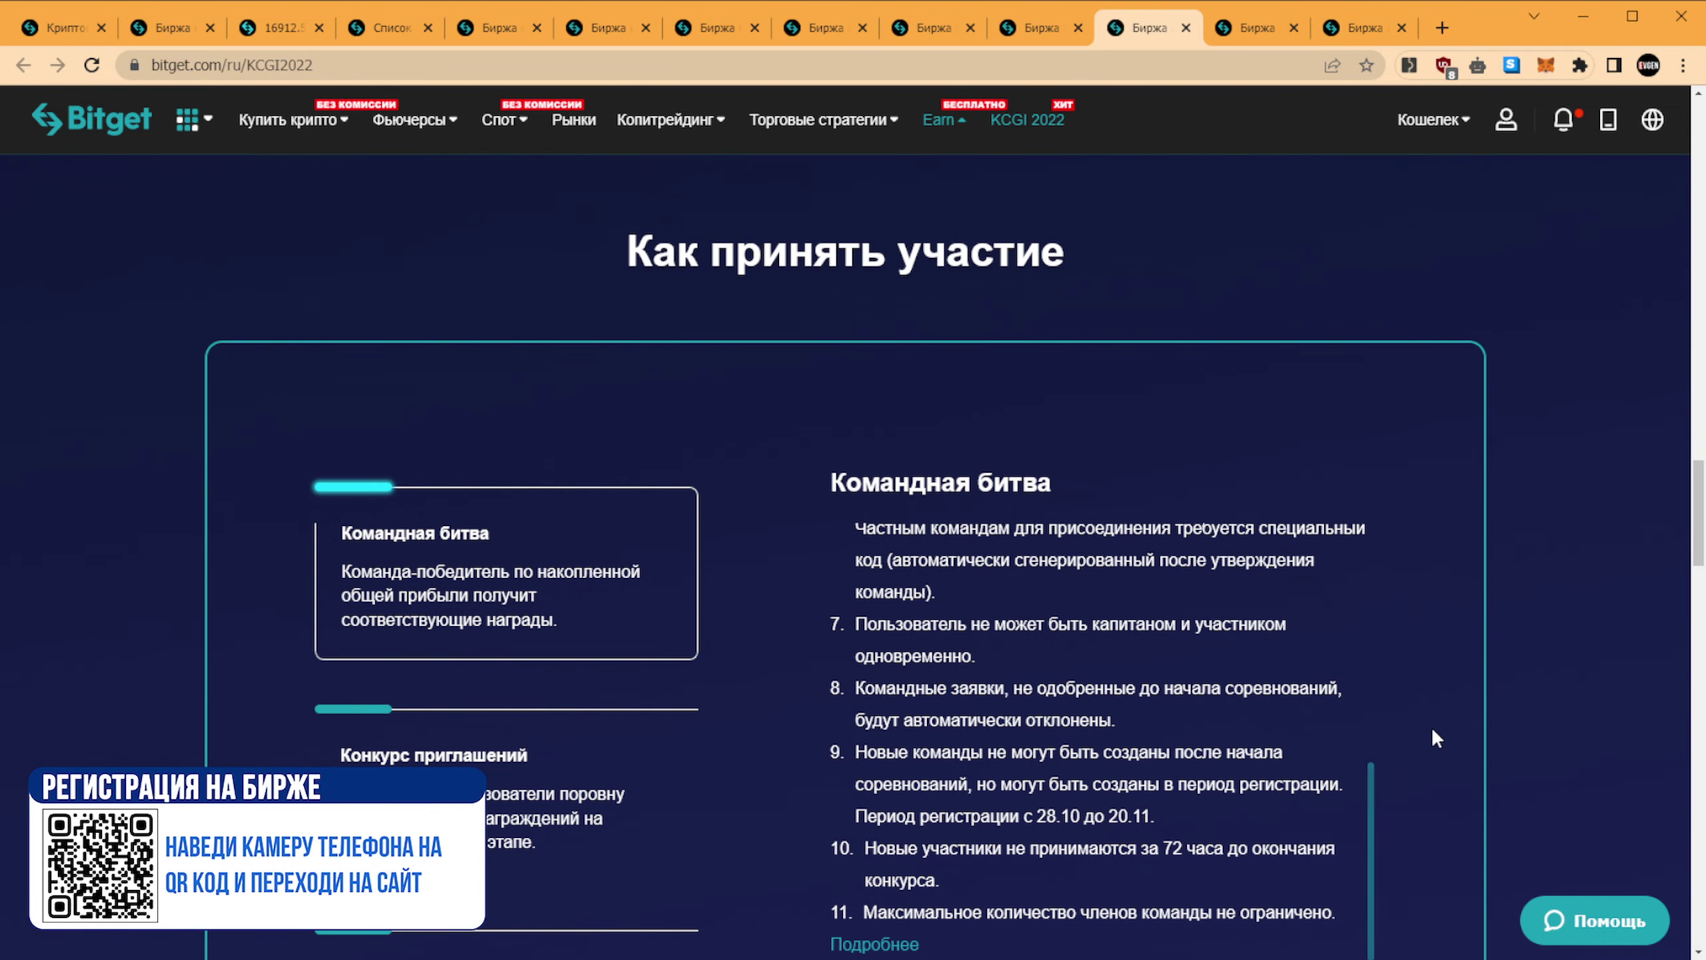
- Examine the trophies, prize fund description, frequently asked questions and disclaimer on the KCGI 2022 page
{"action": "scroll", "coordinate": [1564, 640], "scroll_direction": "down", "scroll_amount": 10}
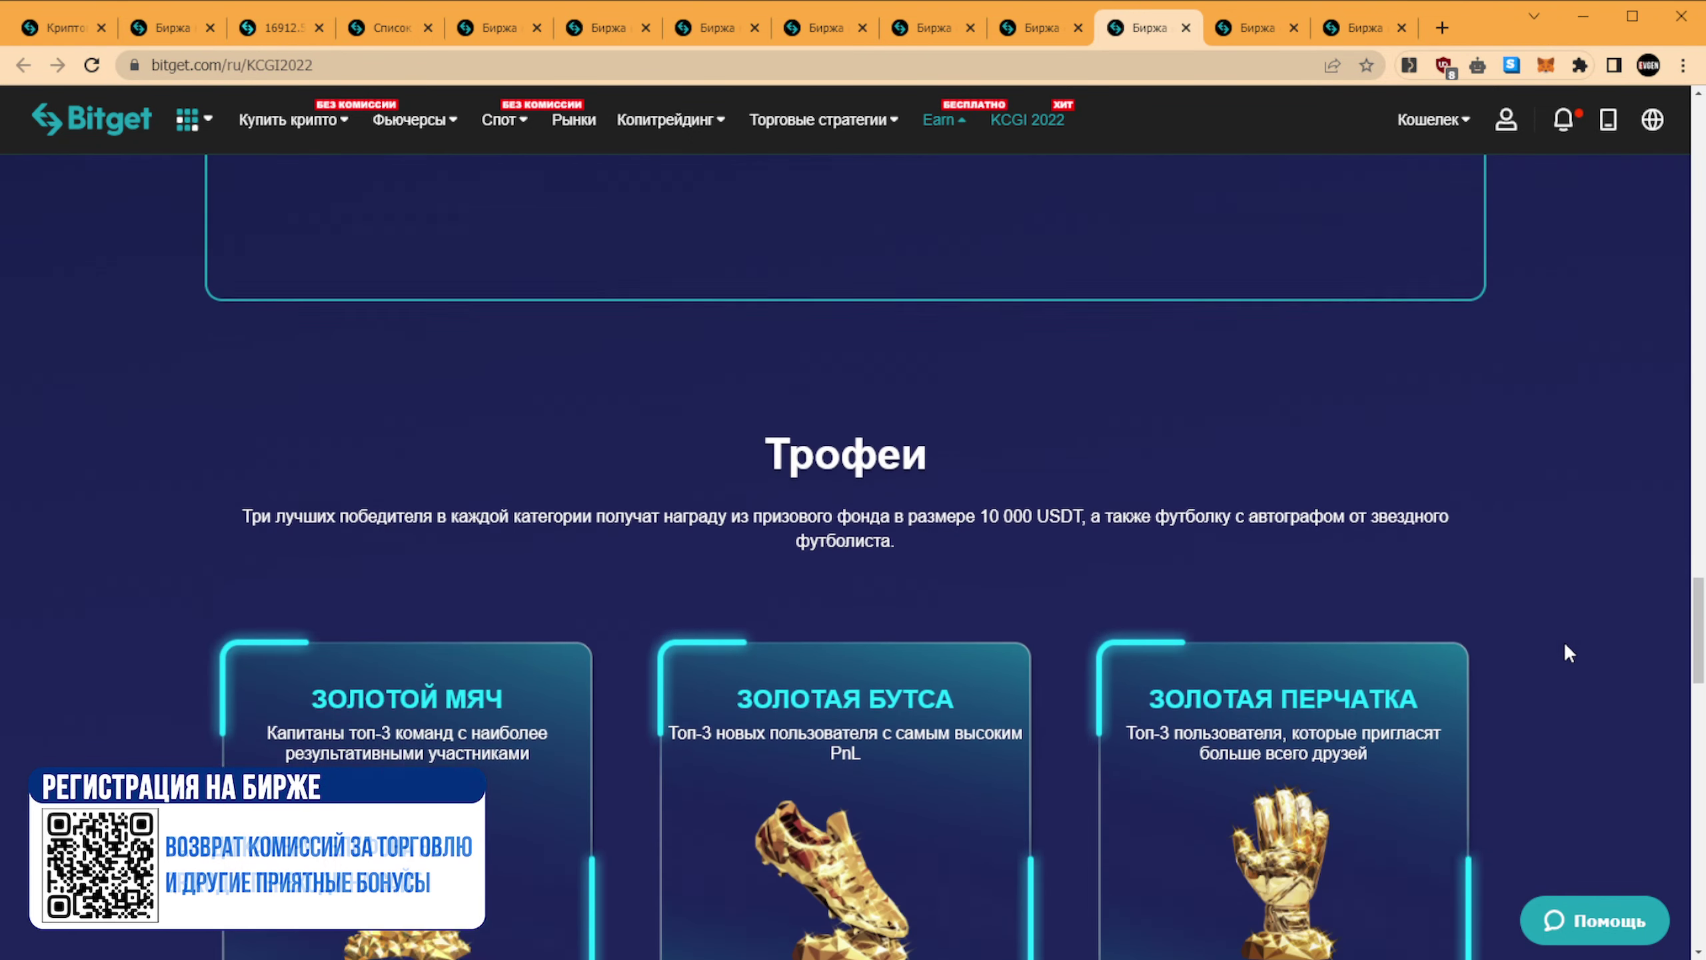
{"action": "scroll", "coordinate": [1567, 651], "scroll_direction": "down", "scroll_amount": 2}
{"action": "scroll", "coordinate": [1565, 591], "scroll_direction": "down", "scroll_amount": 10}
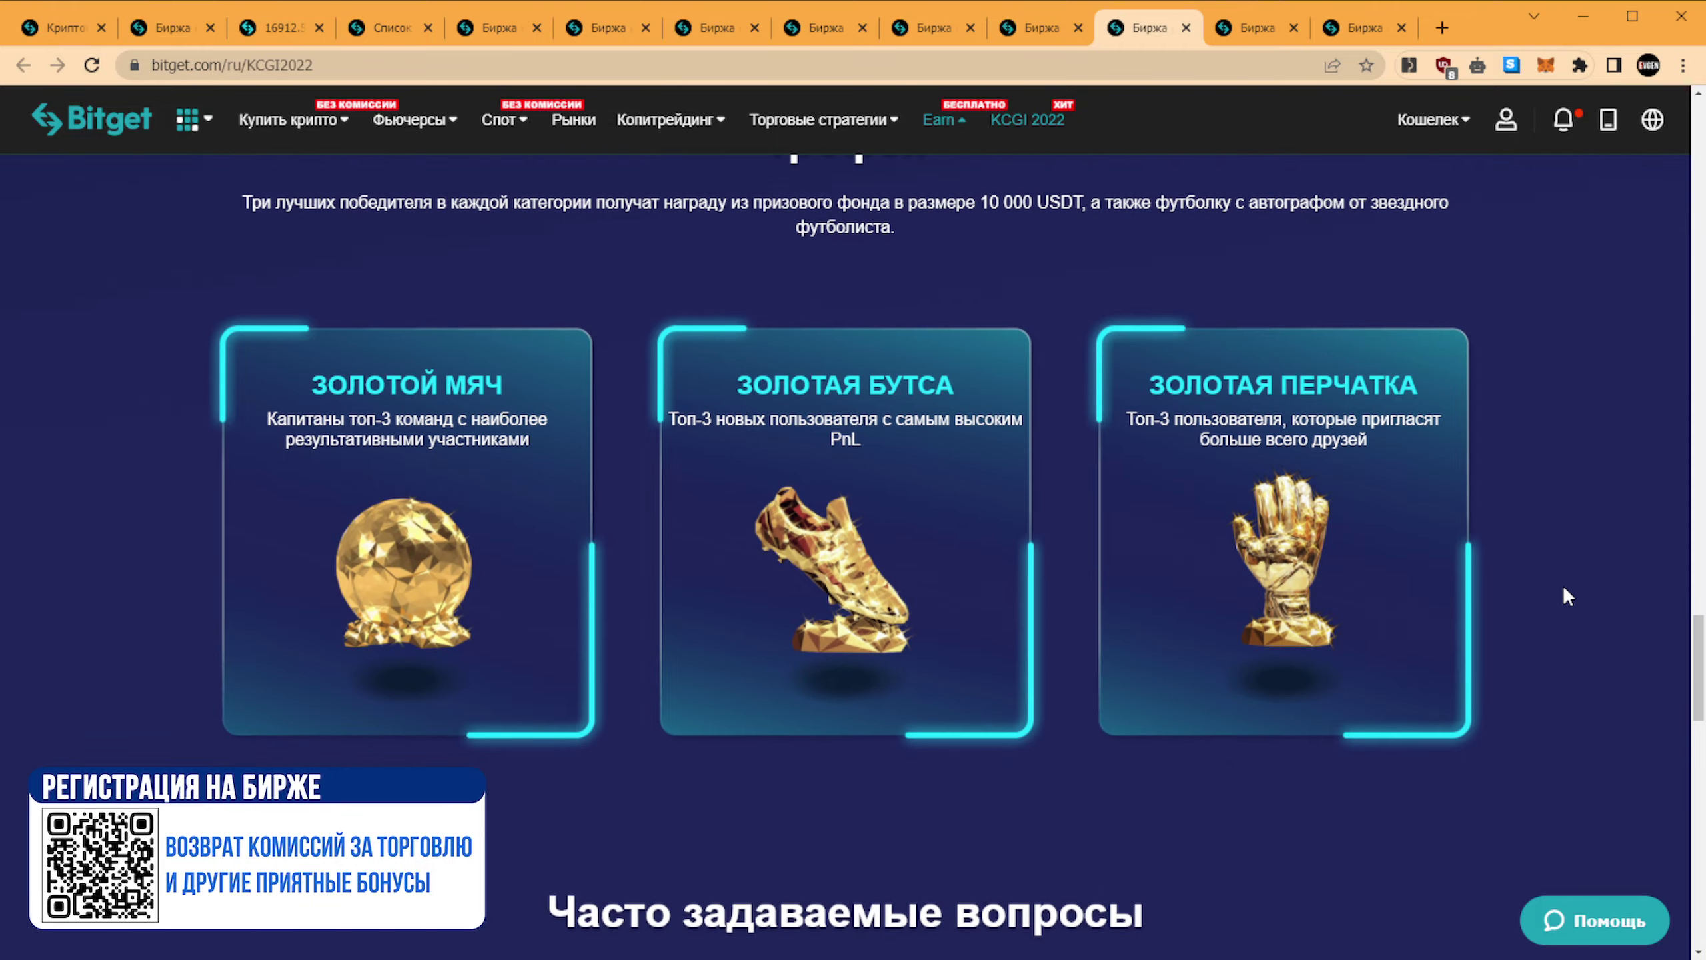
{"action": "scroll", "coordinate": [1223, 648], "scroll_direction": "down", "scroll_amount": 8}
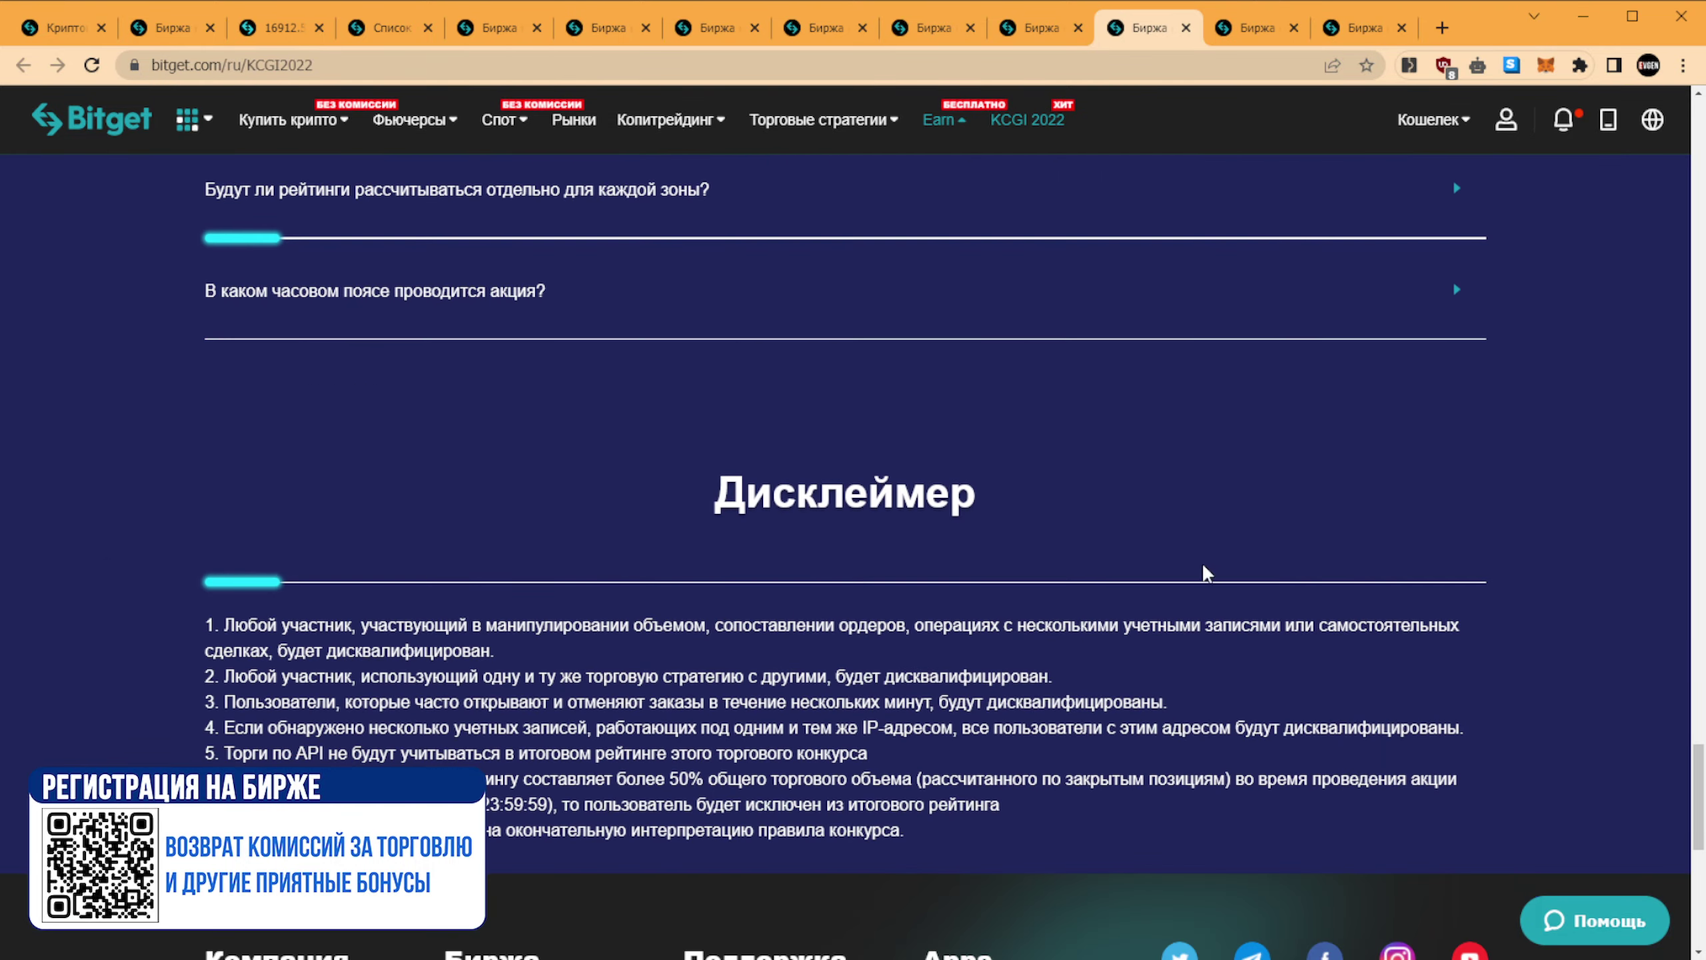
{"action": "scroll", "coordinate": [1218, 718], "scroll_direction": "down", "scroll_amount": 8}
{"action": "scroll", "coordinate": [1551, 786], "scroll_direction": "up", "scroll_amount": 15}
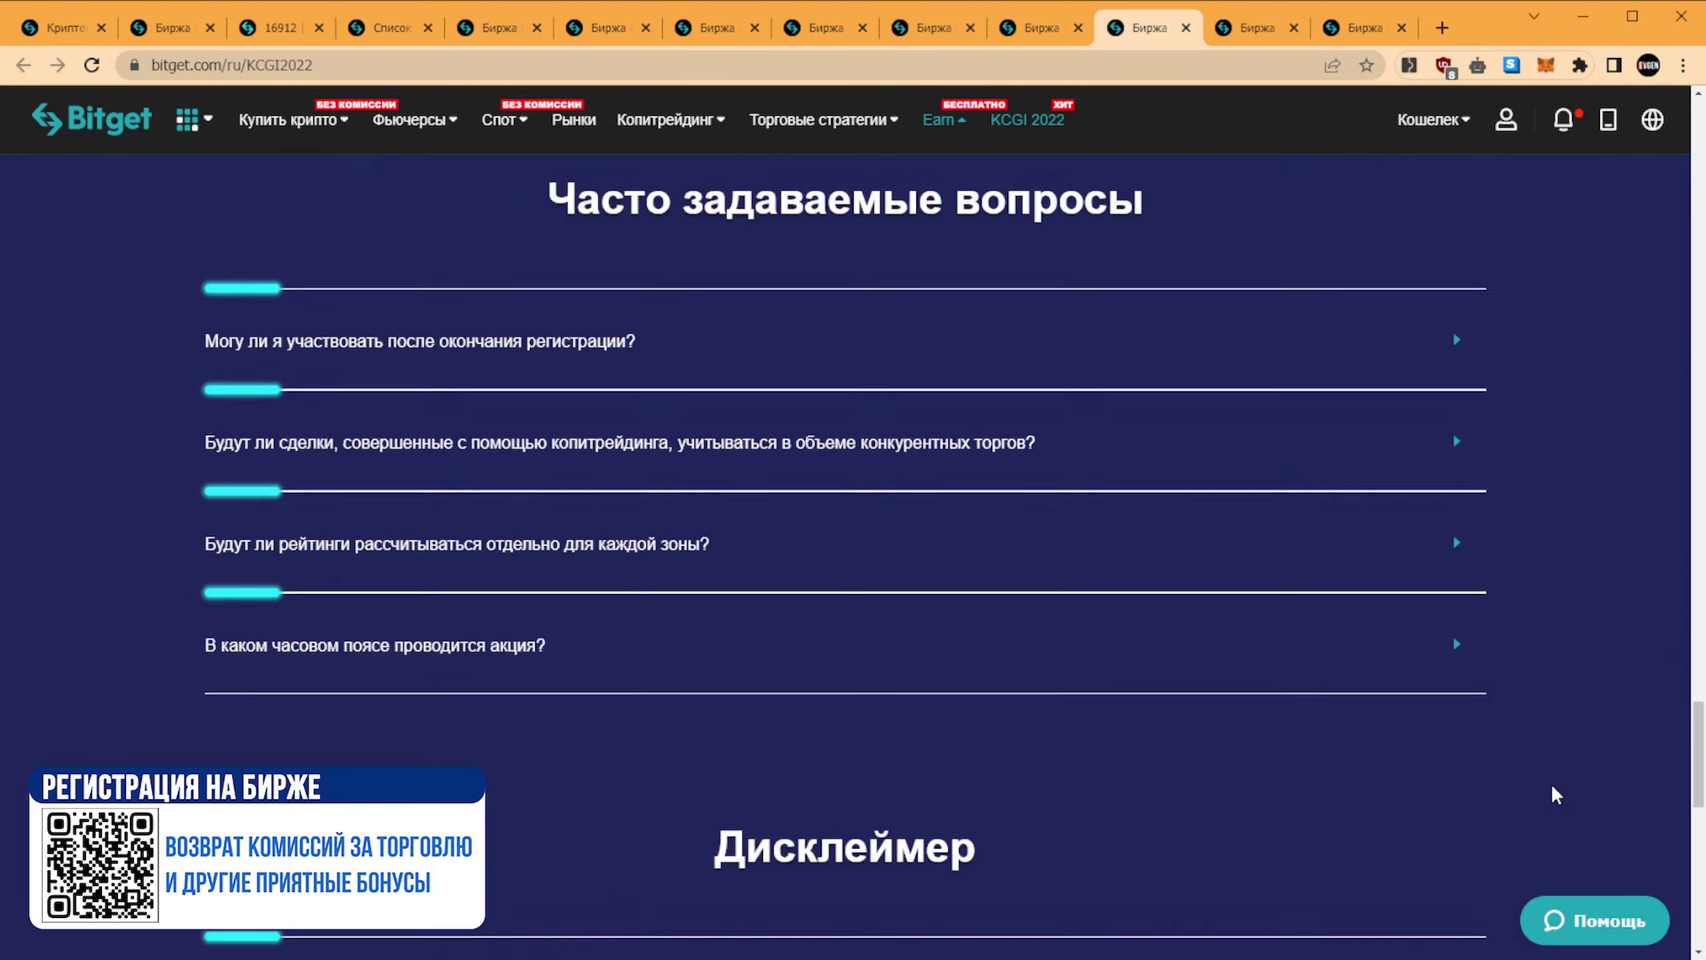
{"action": "scroll", "coordinate": [1184, 746], "scroll_direction": "down", "scroll_amount": 3}
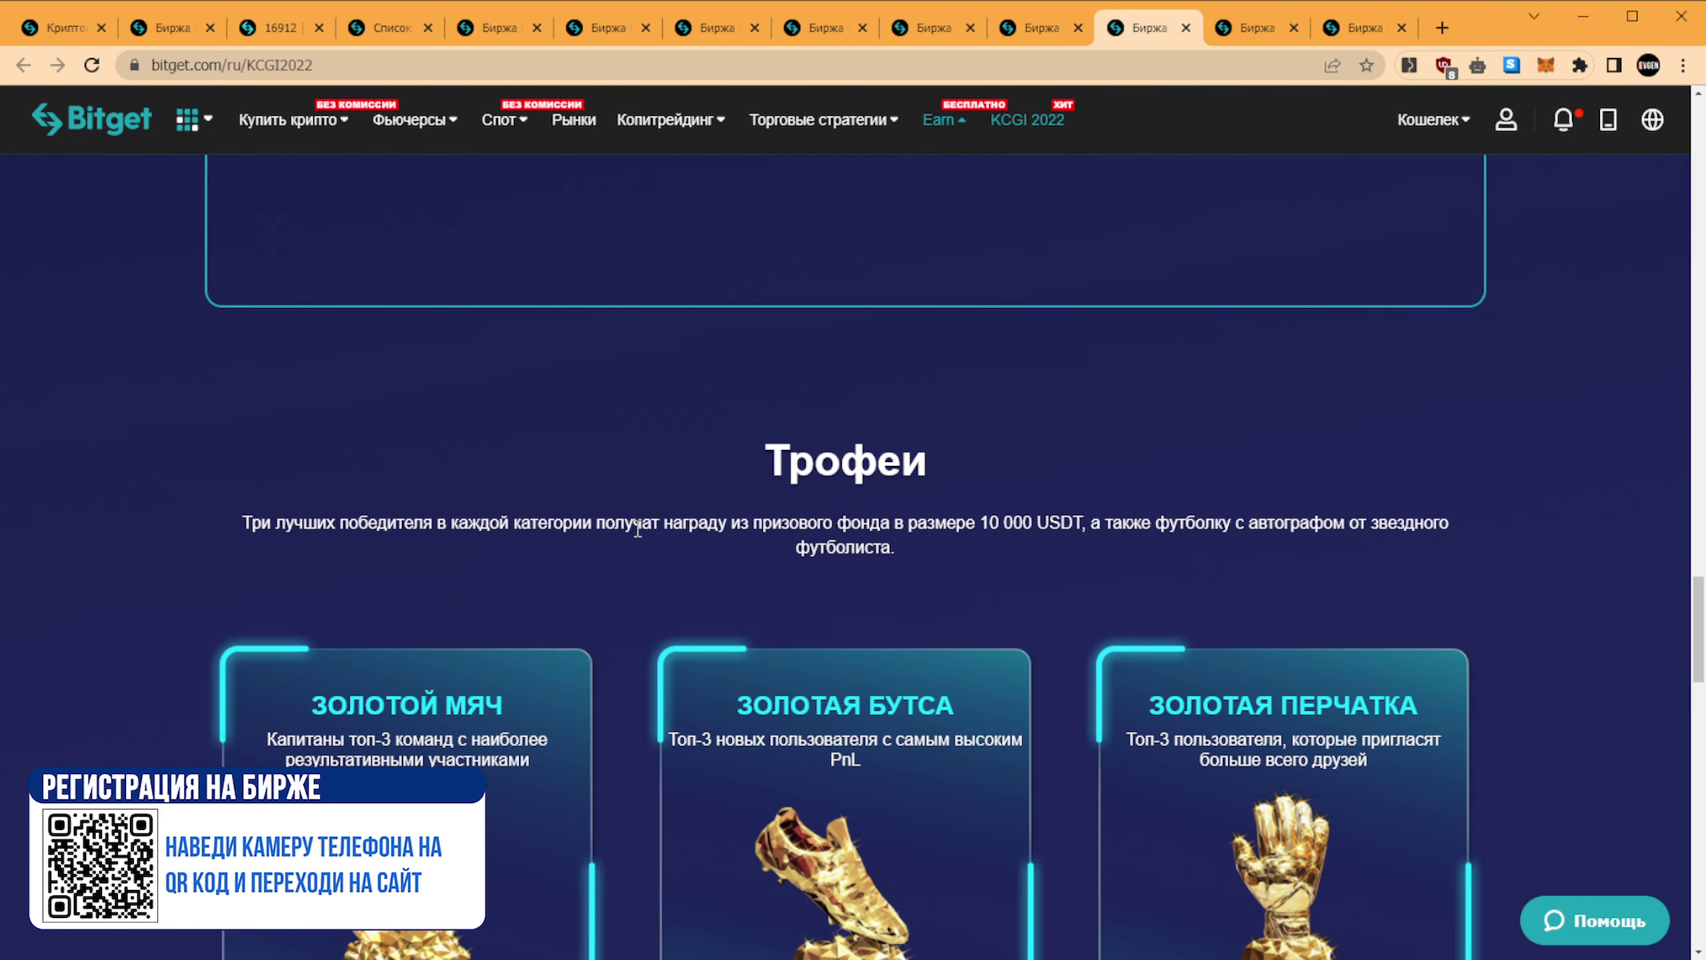
{"action": "triple_click", "coordinate": [987, 519]}
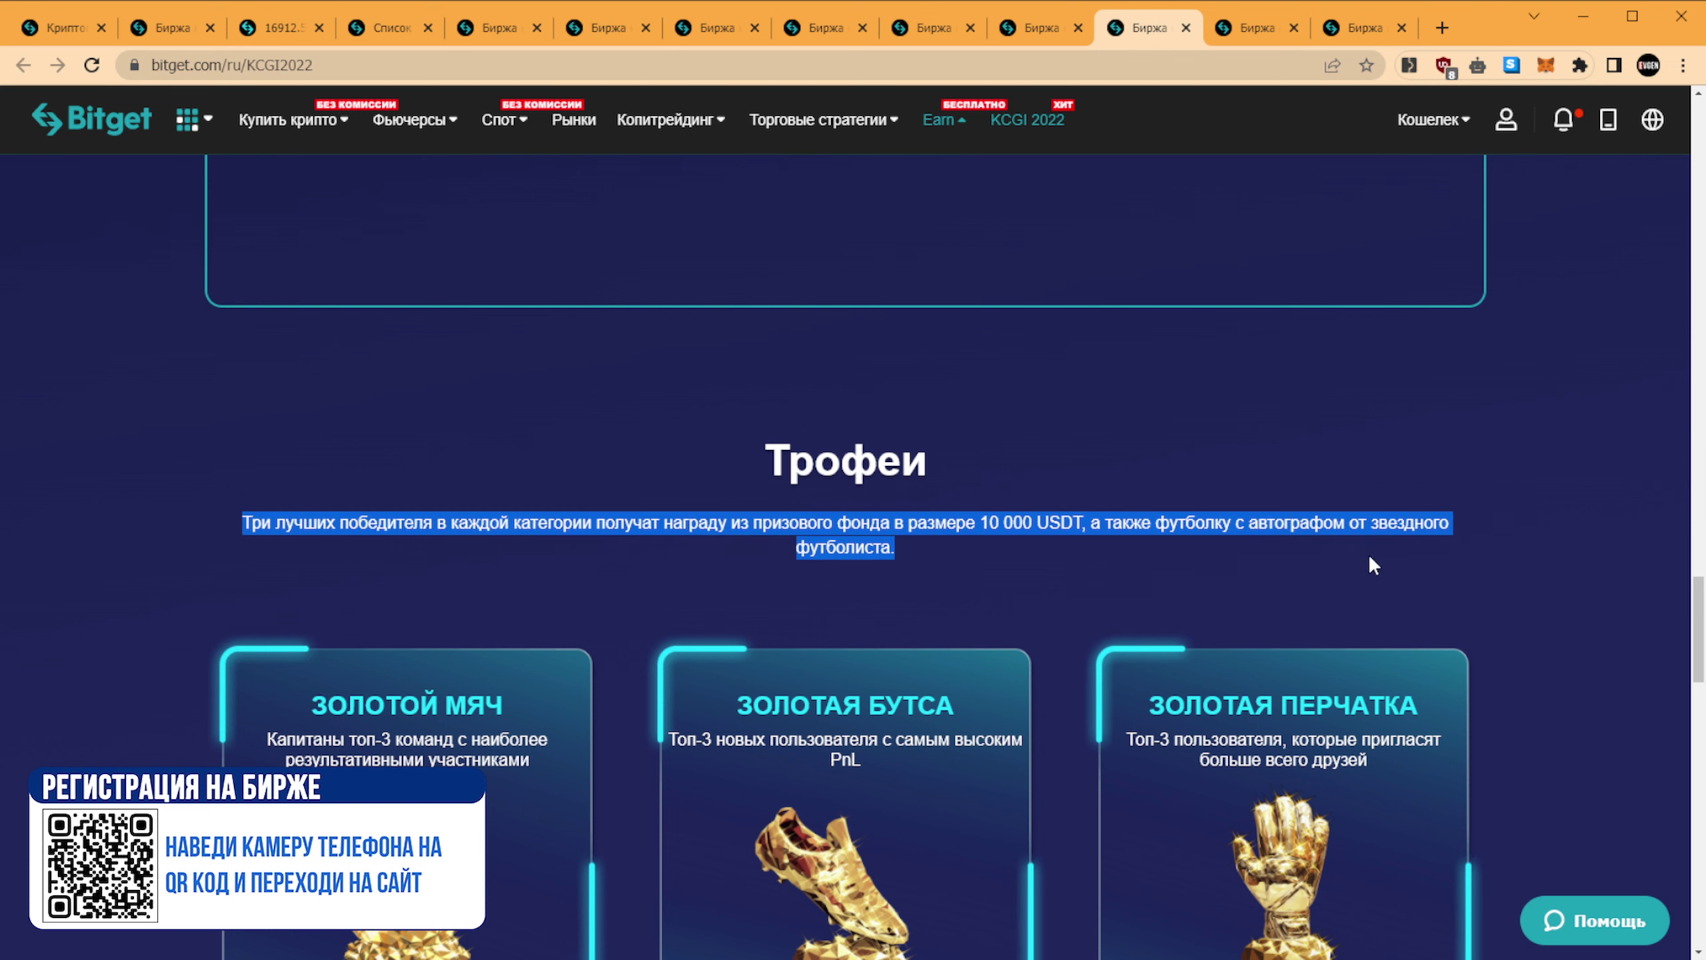
{"action": "scroll", "coordinate": [1462, 542], "scroll_direction": "down", "scroll_amount": 5}
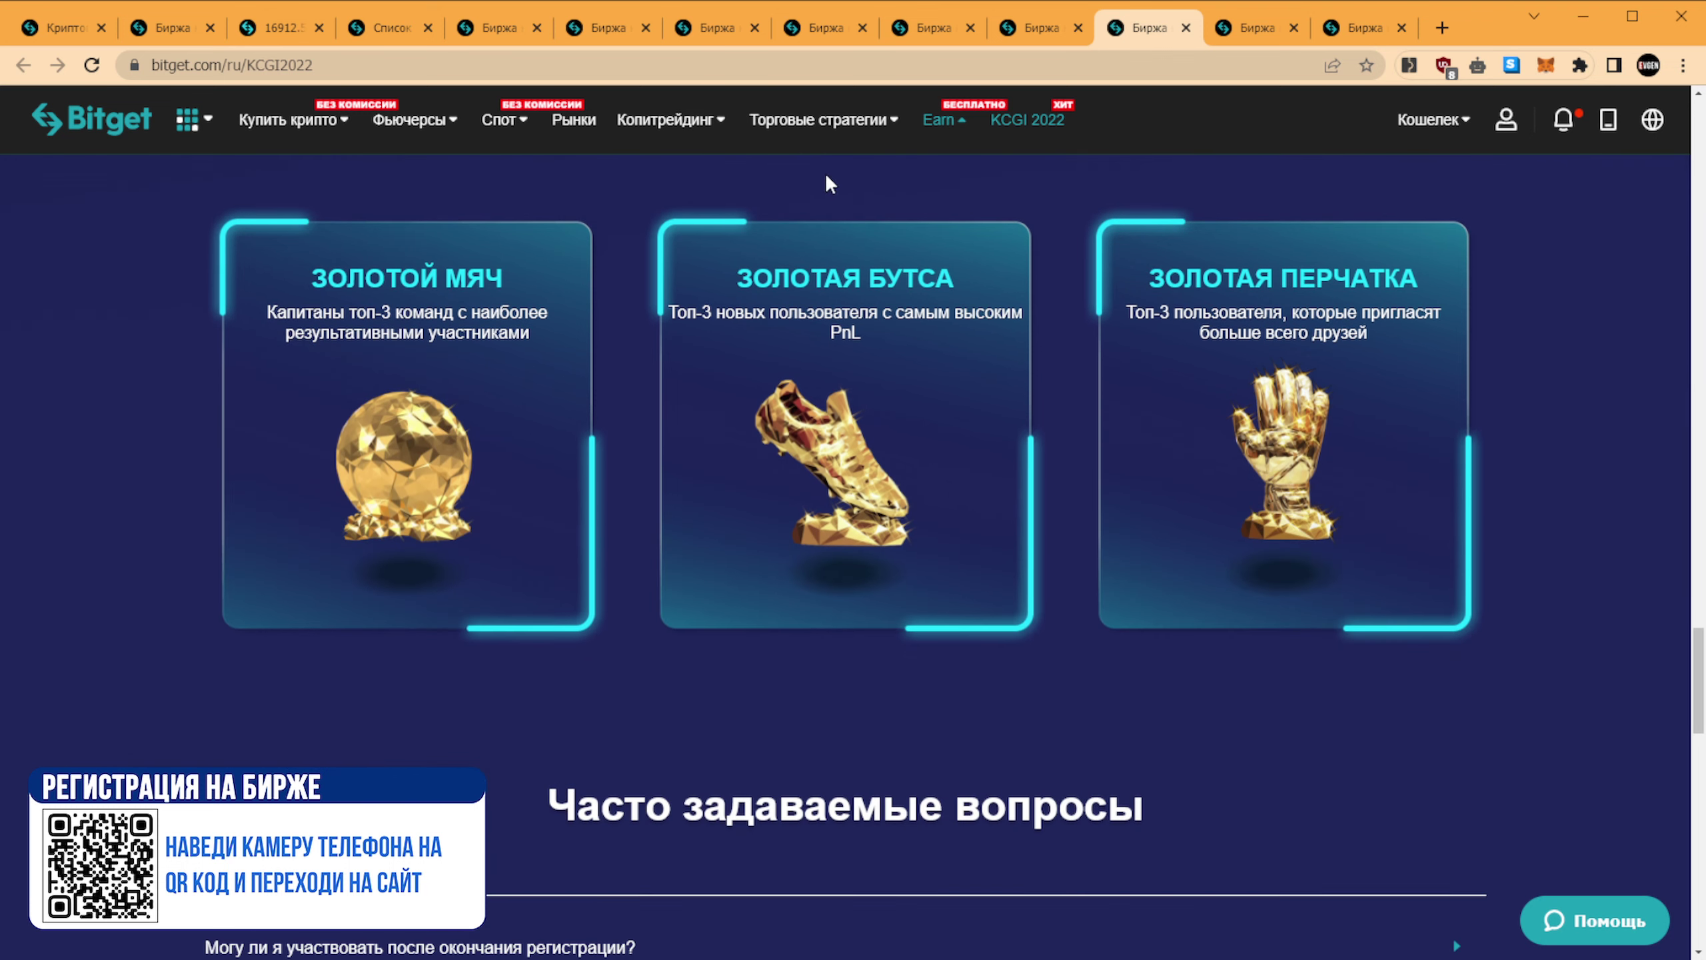
- Open the team section of the KCGI 2022 page and review the list of teams in the team competition
{"action": "scroll", "coordinate": [1478, 609], "scroll_direction": "up", "scroll_amount": 15}
{"action": "scroll", "coordinate": [1610, 632], "scroll_direction": "up", "scroll_amount": 10}
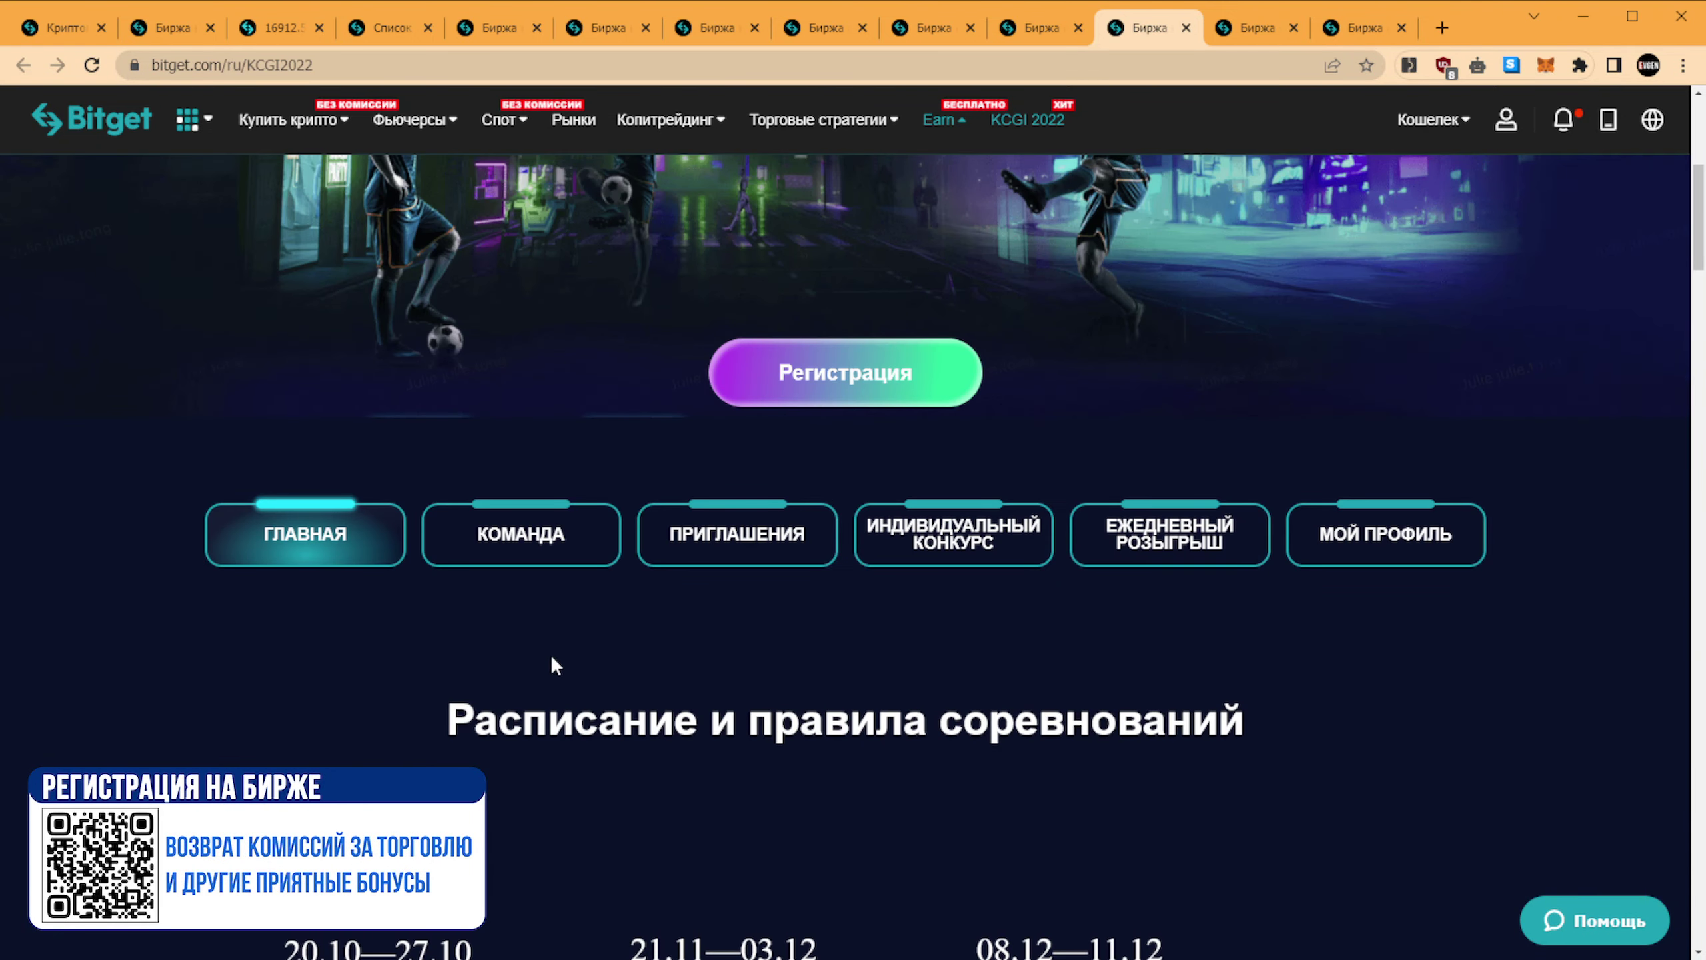
{"action": "left_click", "coordinate": [506, 559]}
{"action": "scroll", "coordinate": [1303, 674], "scroll_direction": "down", "scroll_amount": 10}
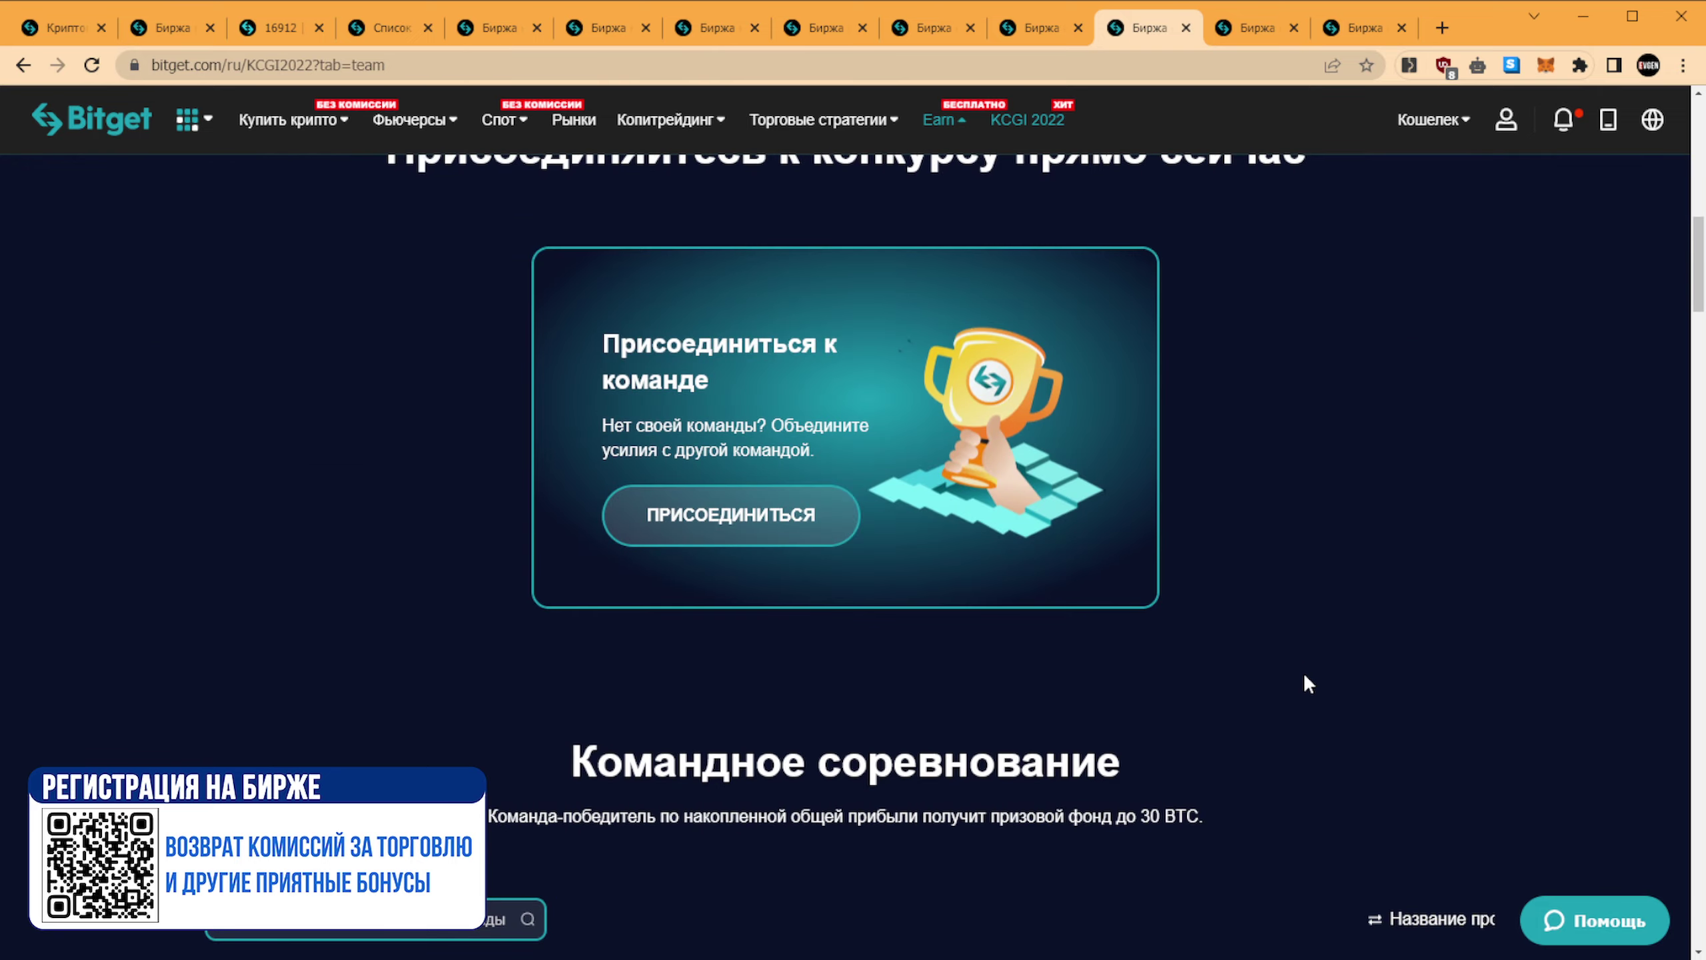
{"action": "scroll", "coordinate": [1305, 678], "scroll_direction": "down", "scroll_amount": 1}
{"action": "scroll", "coordinate": [1116, 267], "scroll_direction": "up", "scroll_amount": 5}
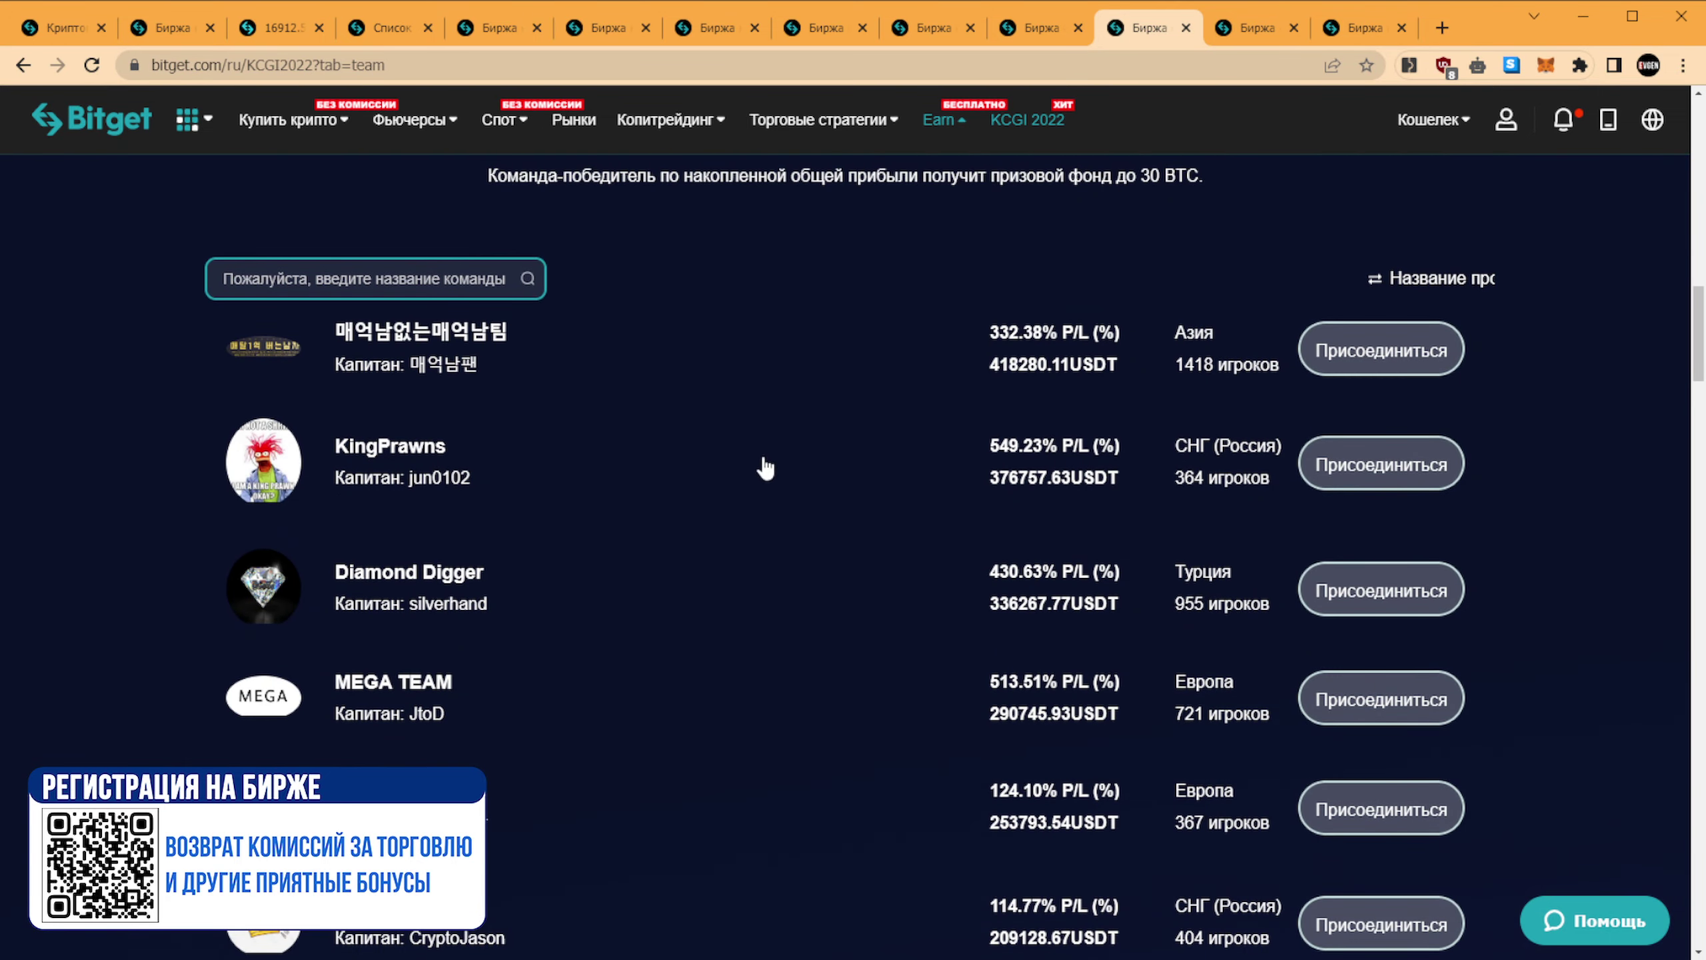
{"action": "scroll", "coordinate": [1030, 319], "scroll_direction": "up", "scroll_amount": 1}
{"action": "scroll", "coordinate": [1030, 319], "scroll_direction": "up", "scroll_amount": 1}
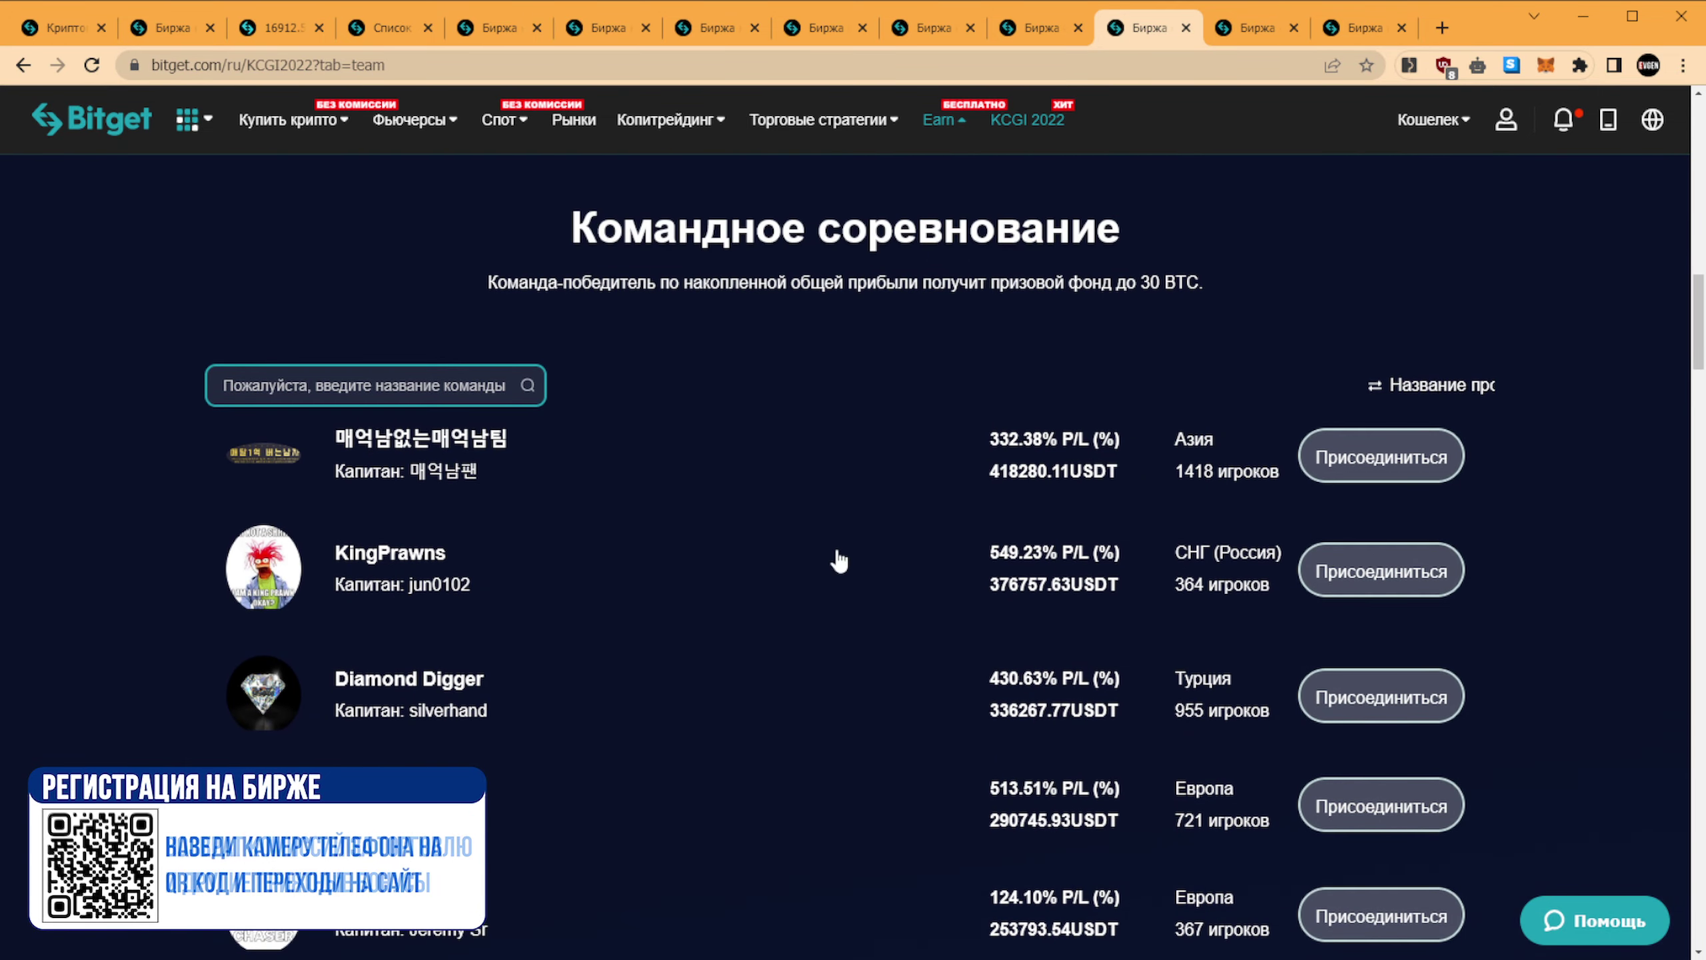
- Examine the team competition's prize fund tiers and highlight the tier for more than 1000 teams
{"action": "scroll", "coordinate": [838, 564], "scroll_direction": "down", "scroll_amount": 10}
{"action": "scroll", "coordinate": [1005, 630], "scroll_direction": "down", "scroll_amount": 5}
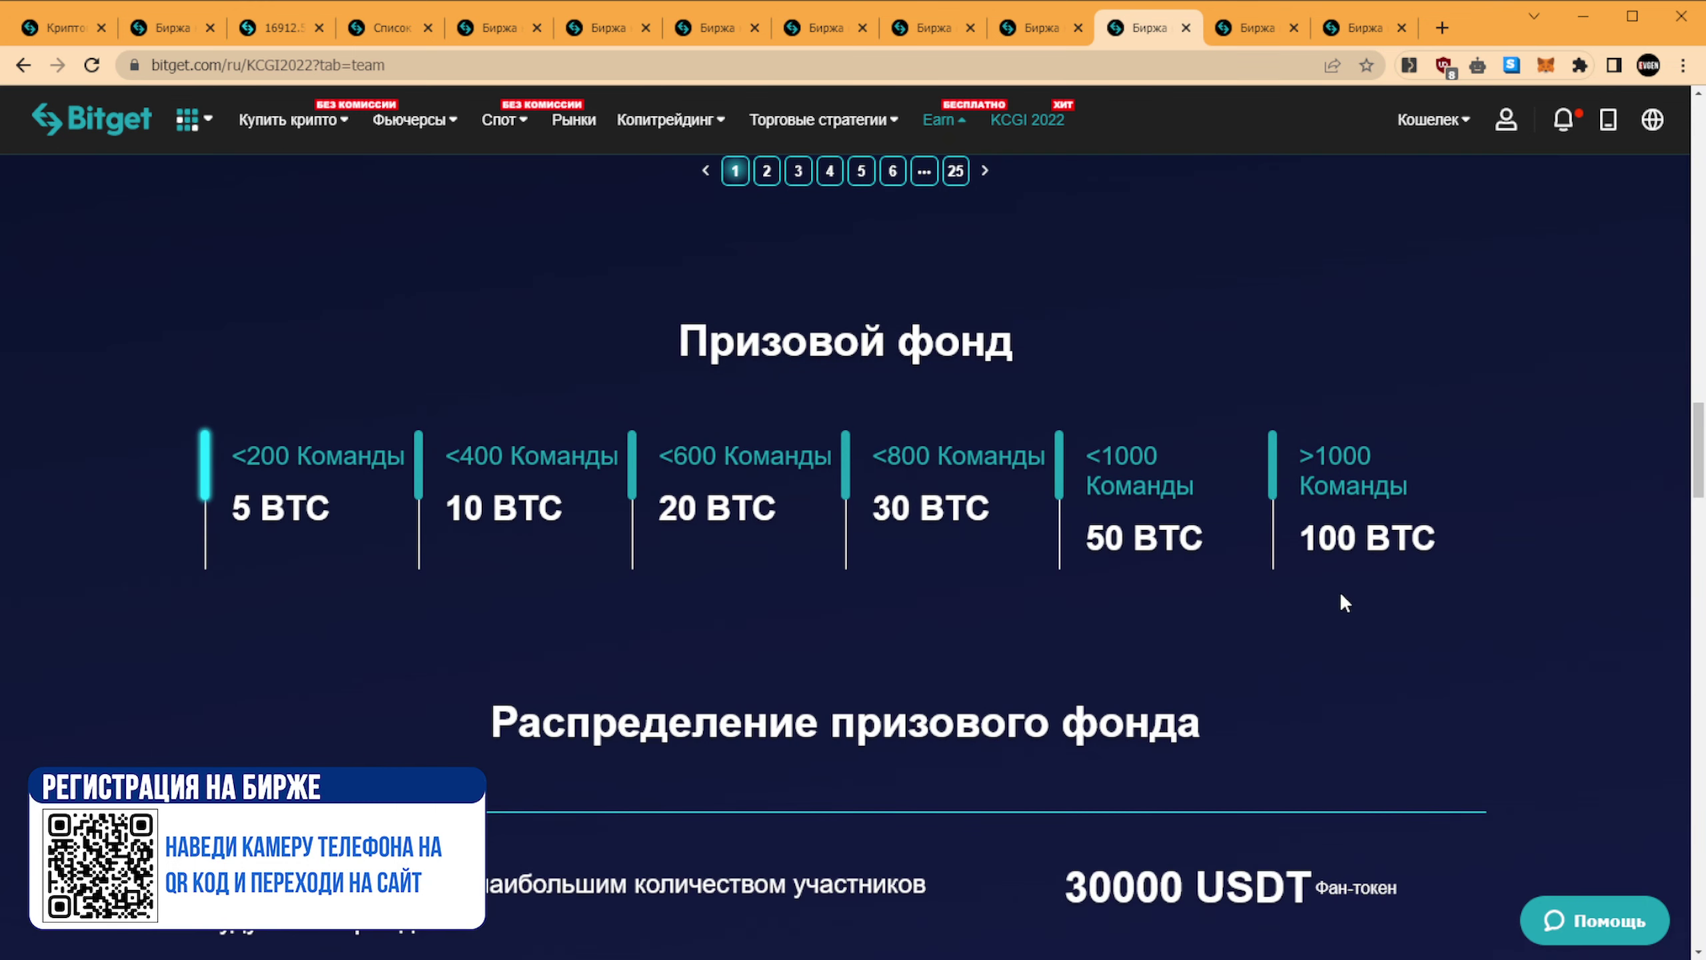
{"action": "left_click_drag", "start_coordinate": [1291, 450], "coordinate": [1465, 579]}
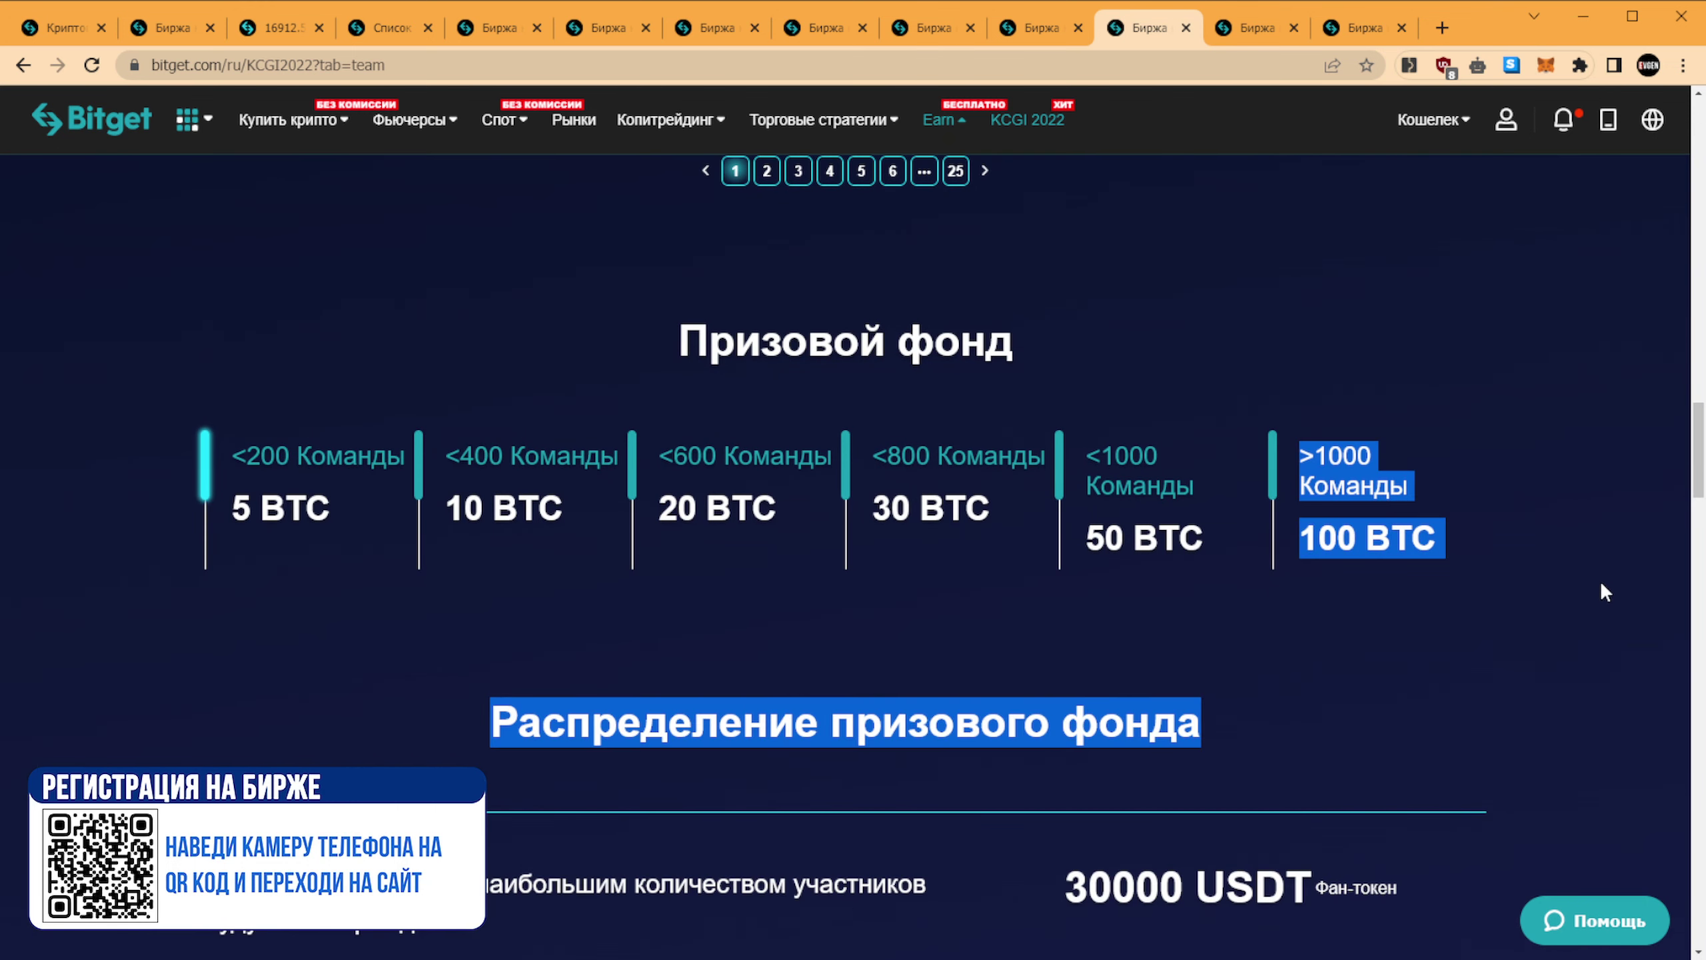